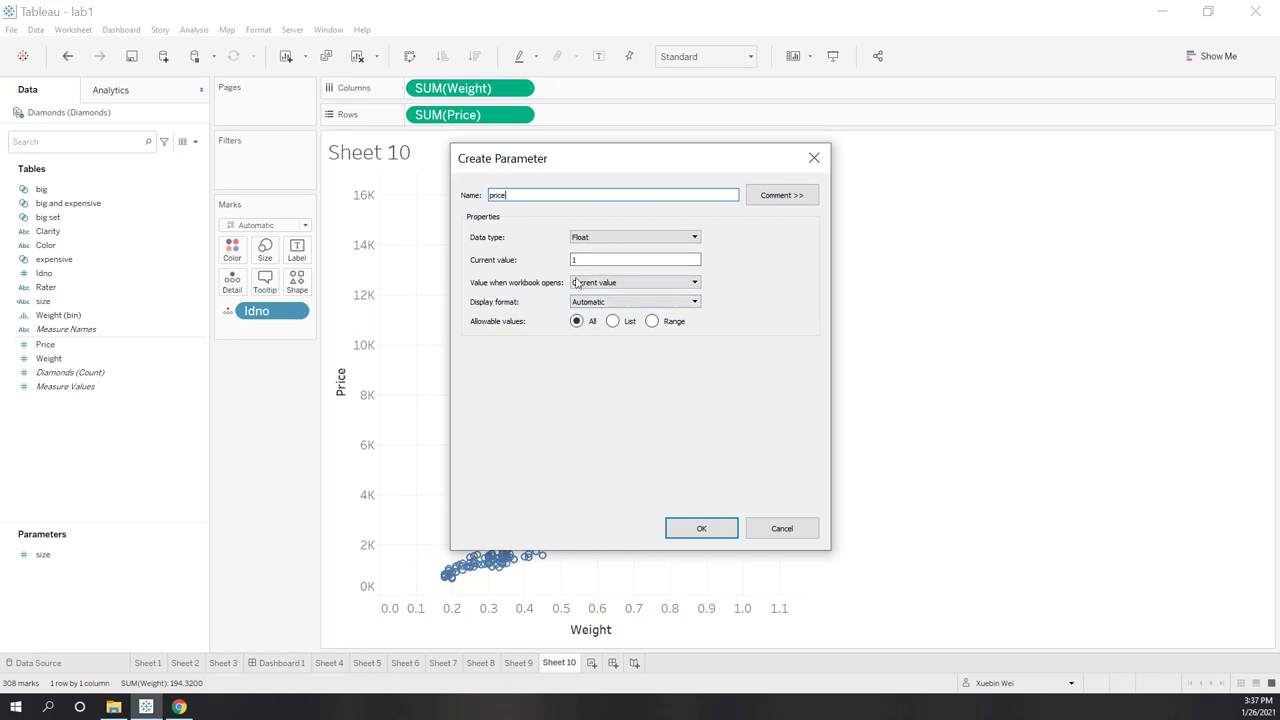
Create the float parameter "price" and add a reference line for the Price axis that uses this parameter as its value
{"action": "left_click", "coordinate": [699, 528]}
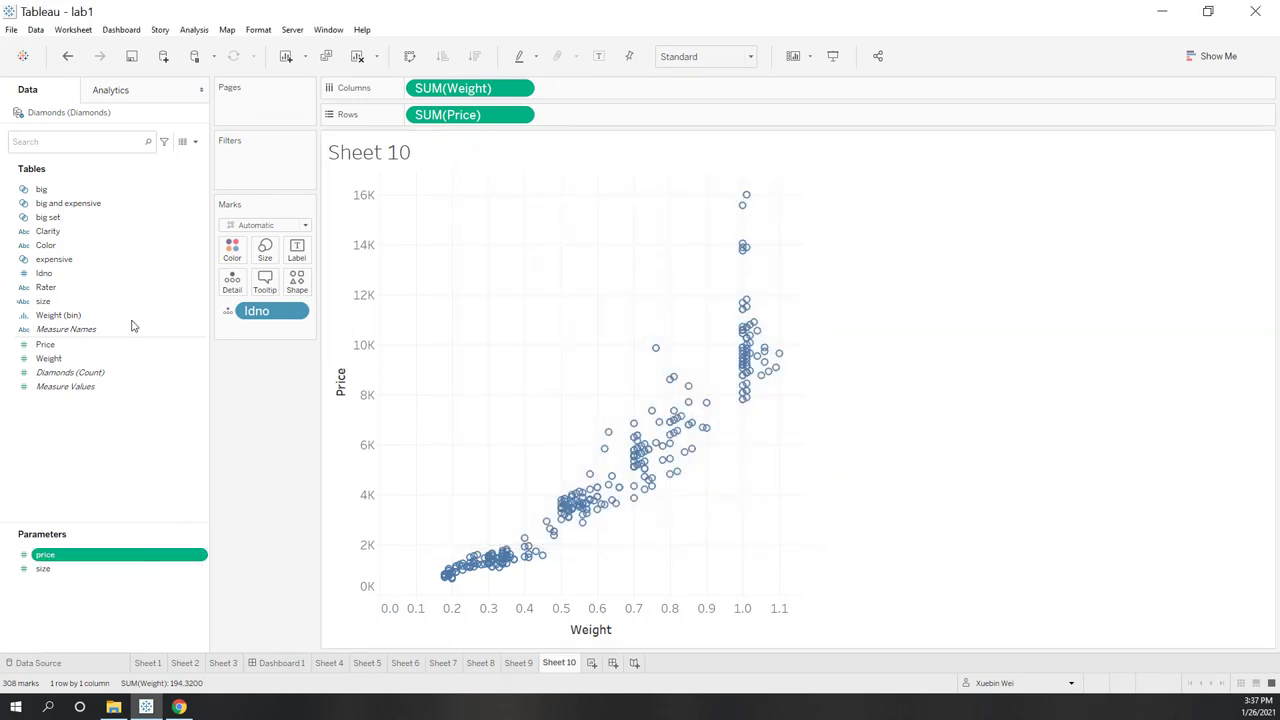
{"action": "left_click", "coordinate": [109, 95]}
{"action": "left_click_drag", "start_coordinate": [49, 343], "coordinate": [446, 273]}
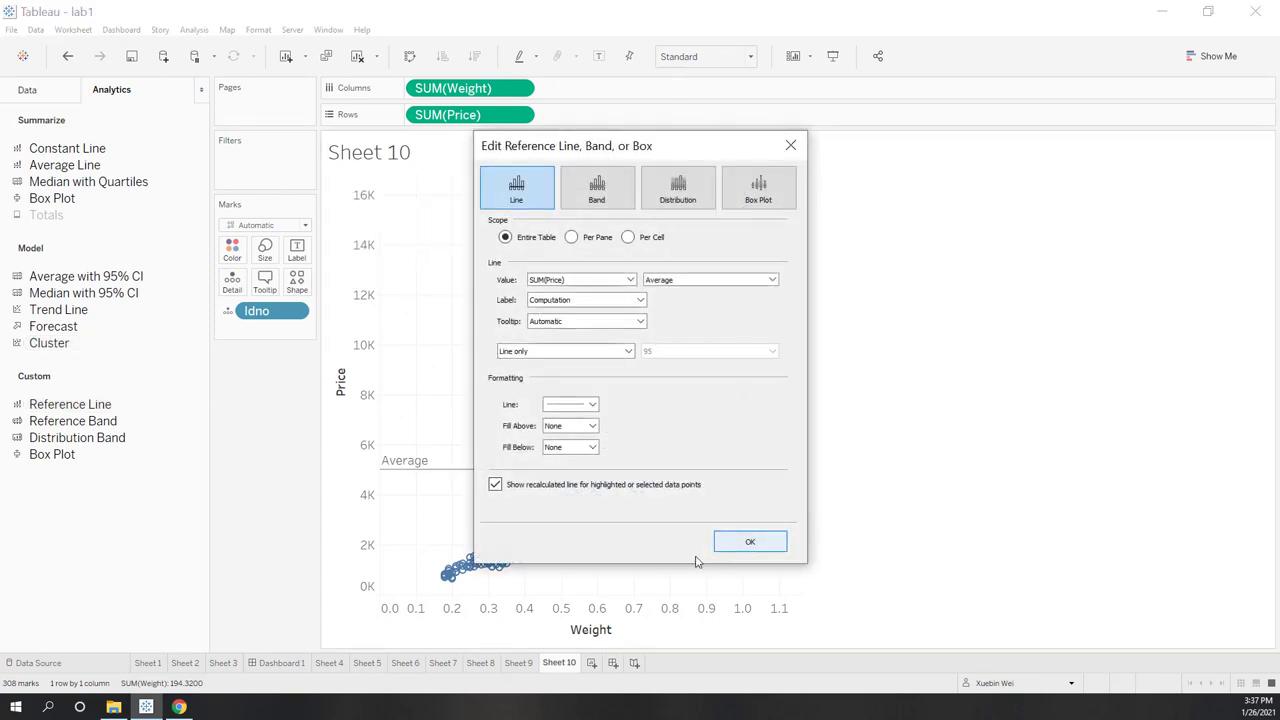
{"action": "left_click", "coordinate": [630, 280]}
{"action": "left_click", "coordinate": [592, 300]}
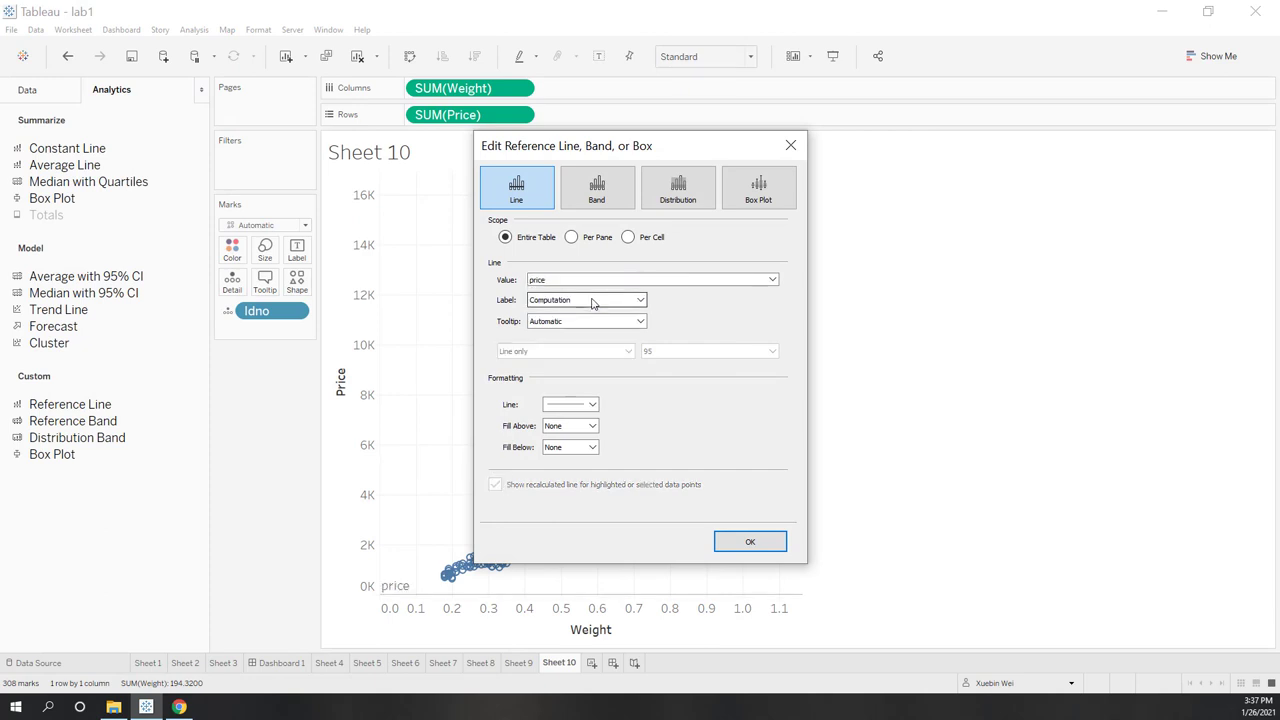
Set the reference line's label to Value and apply the line to the scatter plot
{"action": "left_click", "coordinate": [610, 302]}
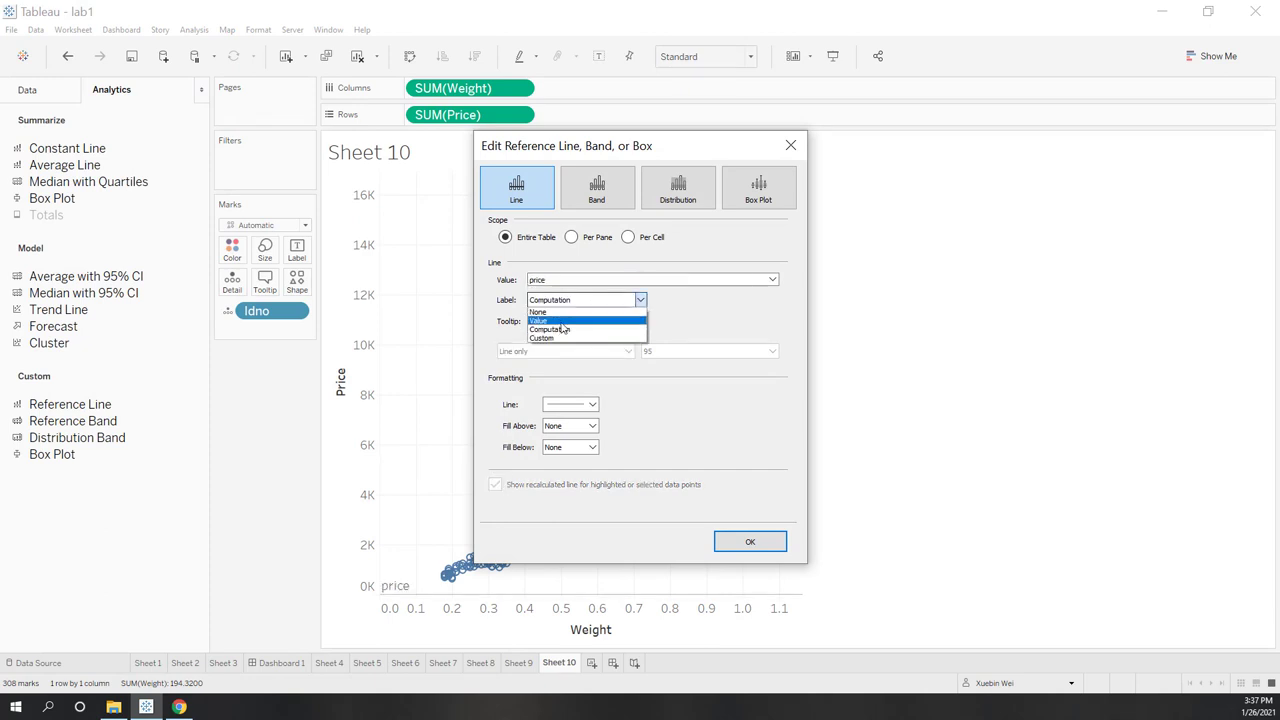
{"action": "left_click", "coordinate": [564, 320]}
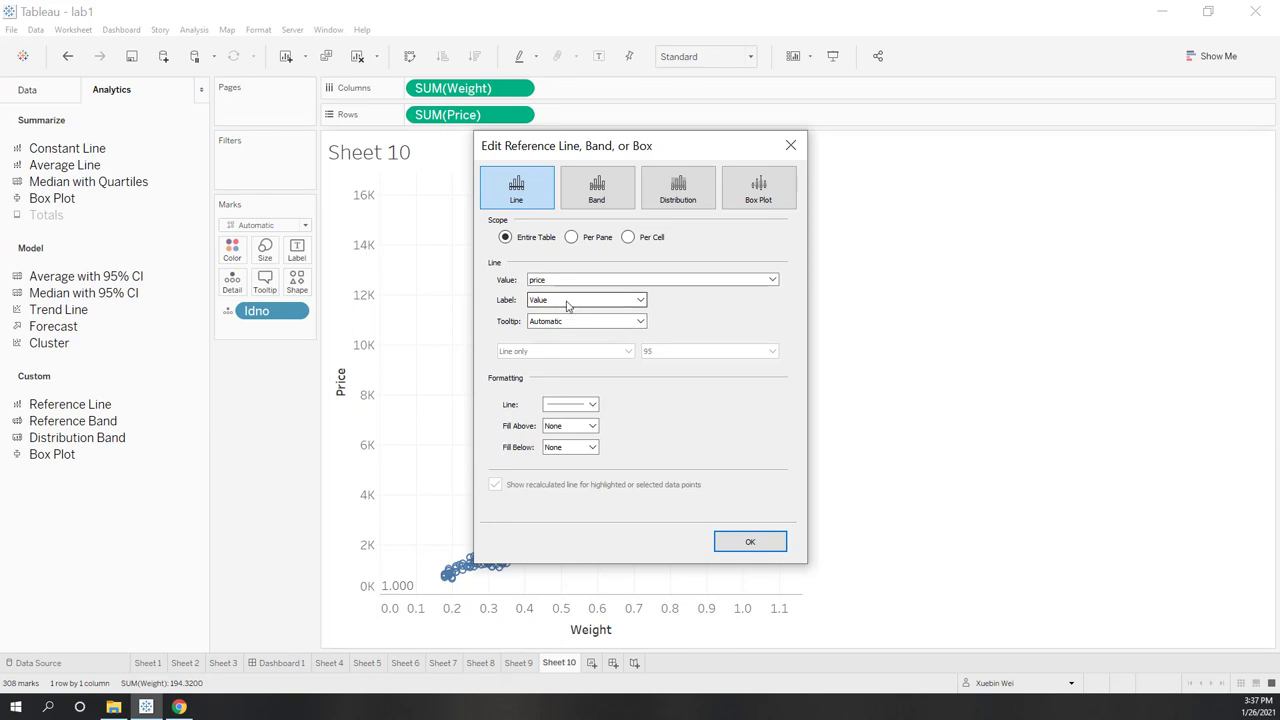
{"action": "left_click", "coordinate": [748, 542]}
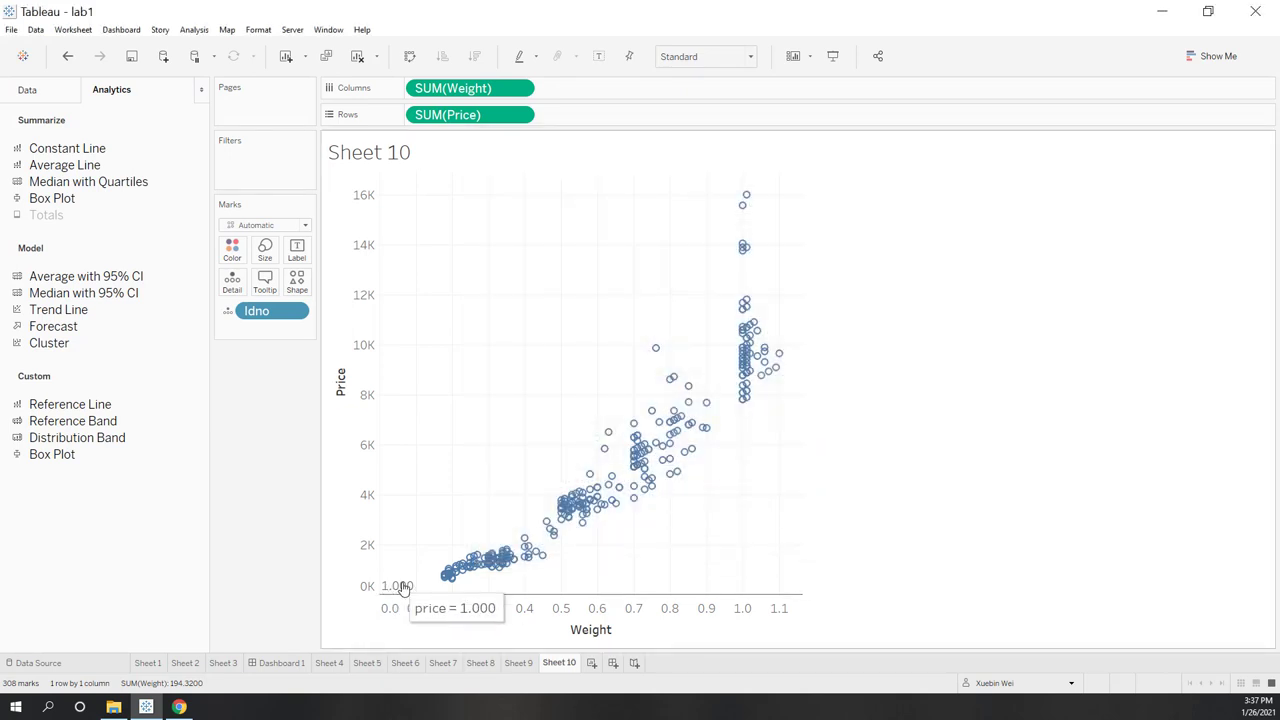
{"action": "mouse_move", "coordinate": [420, 606]}
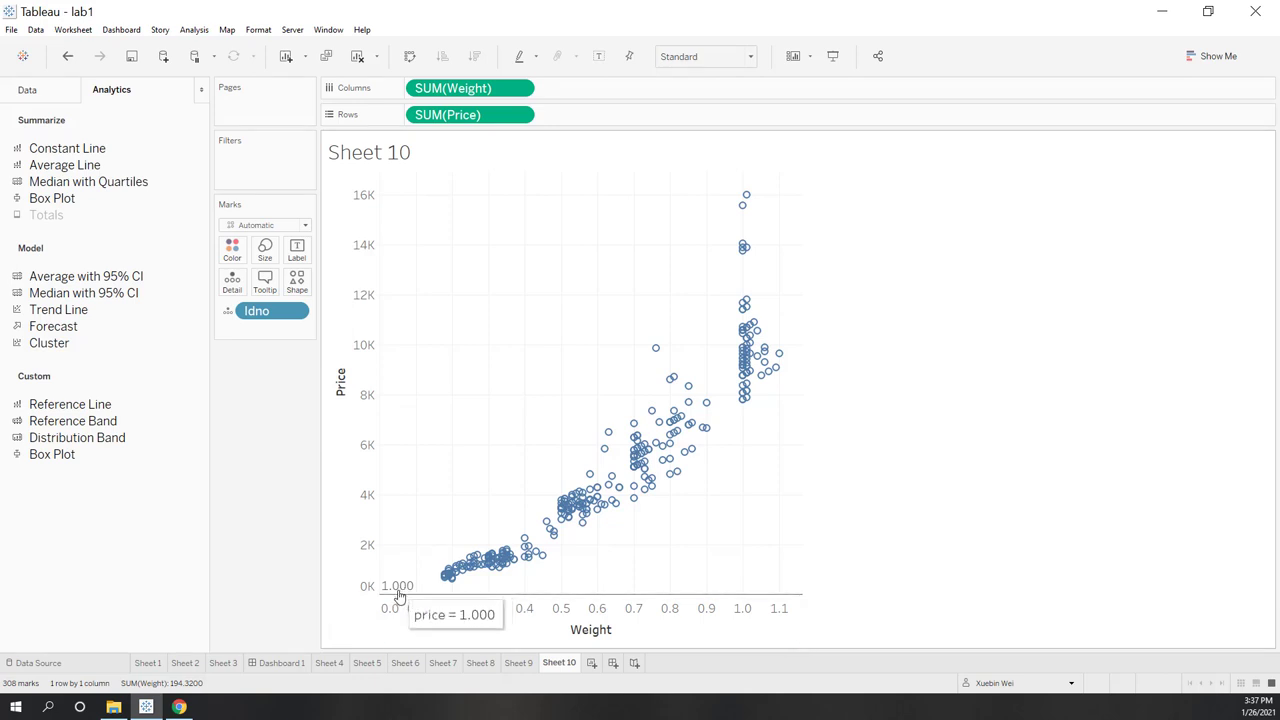
Select the marks priced around 14K–16K and those around 9K–12K in turn, and clear the selection
{"action": "left_click", "coordinate": [30, 91]}
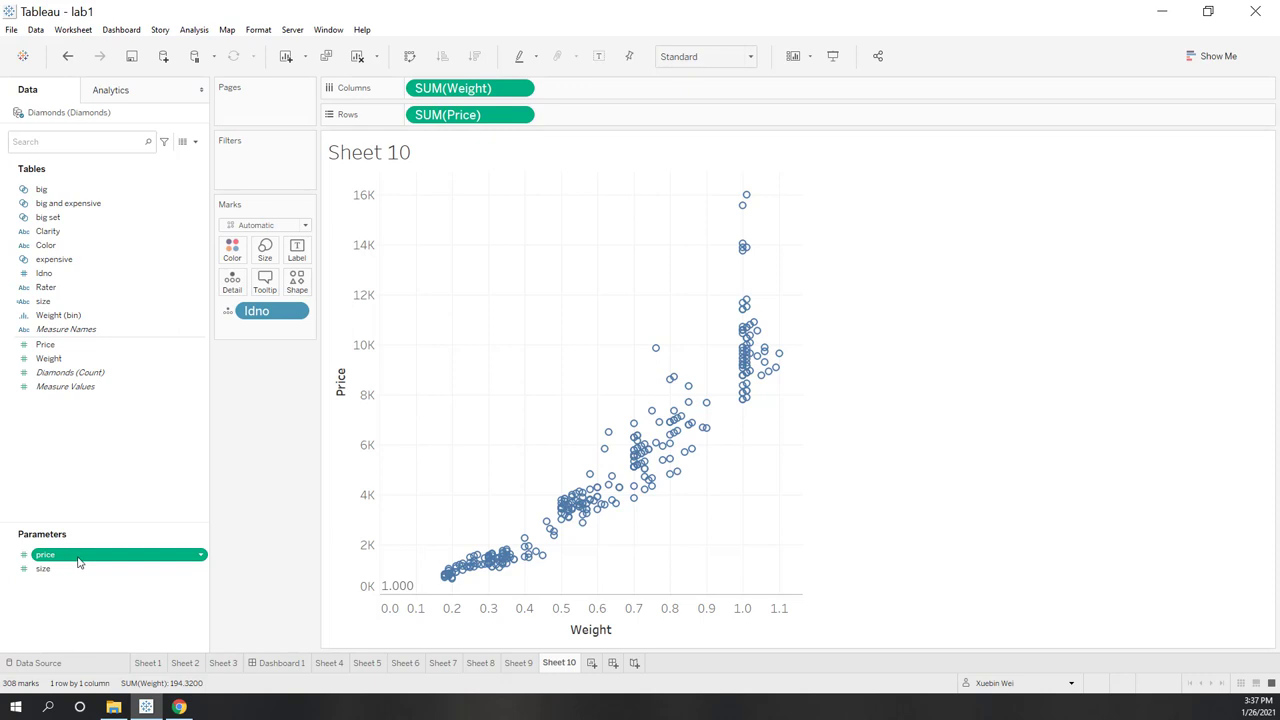
{"action": "mouse_move", "coordinate": [753, 259]}
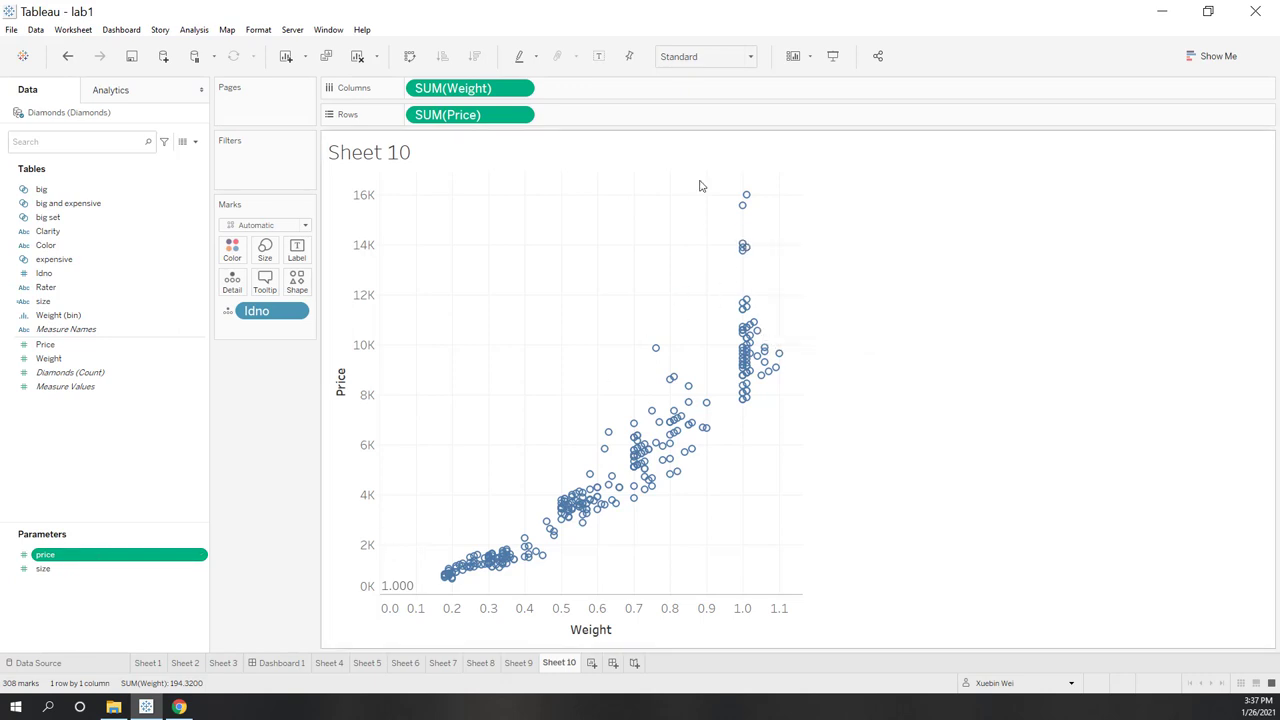
{"action": "left_click_drag", "start_coordinate": [693, 182], "coordinate": [756, 256]}
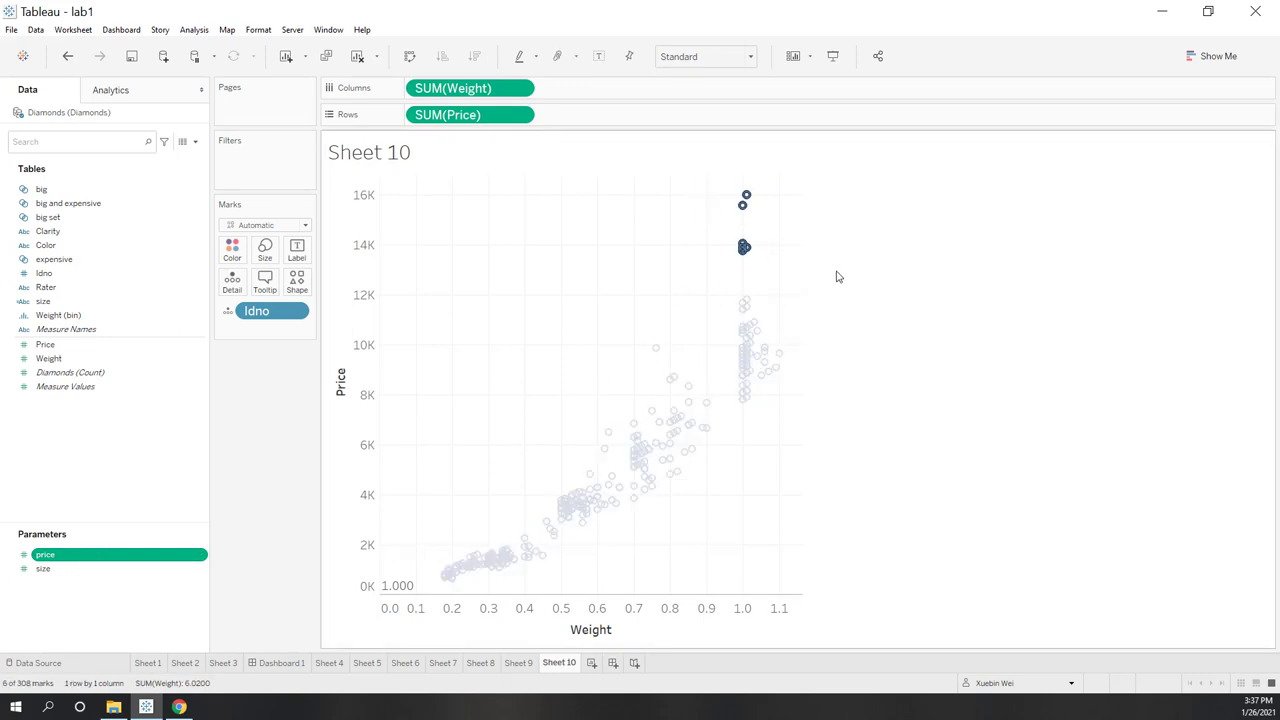
{"action": "left_click_drag", "start_coordinate": [714, 295], "coordinate": [800, 382]}
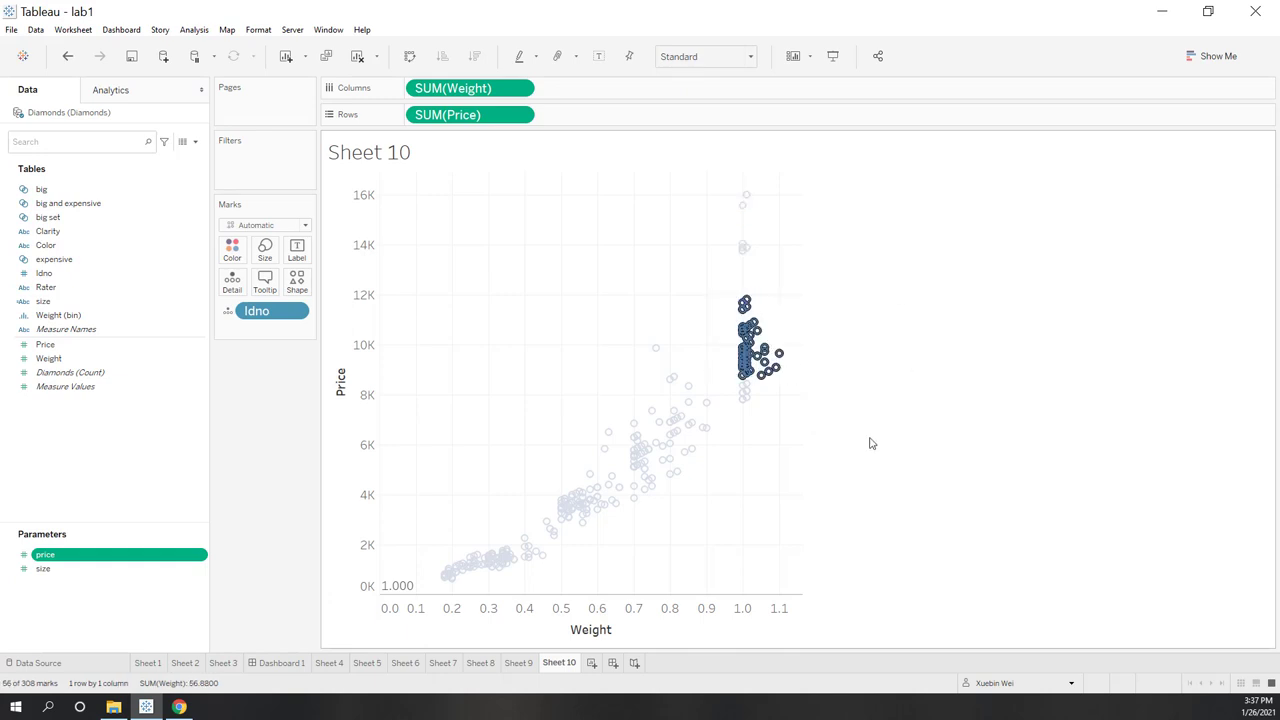
{"action": "left_click", "coordinate": [677, 338]}
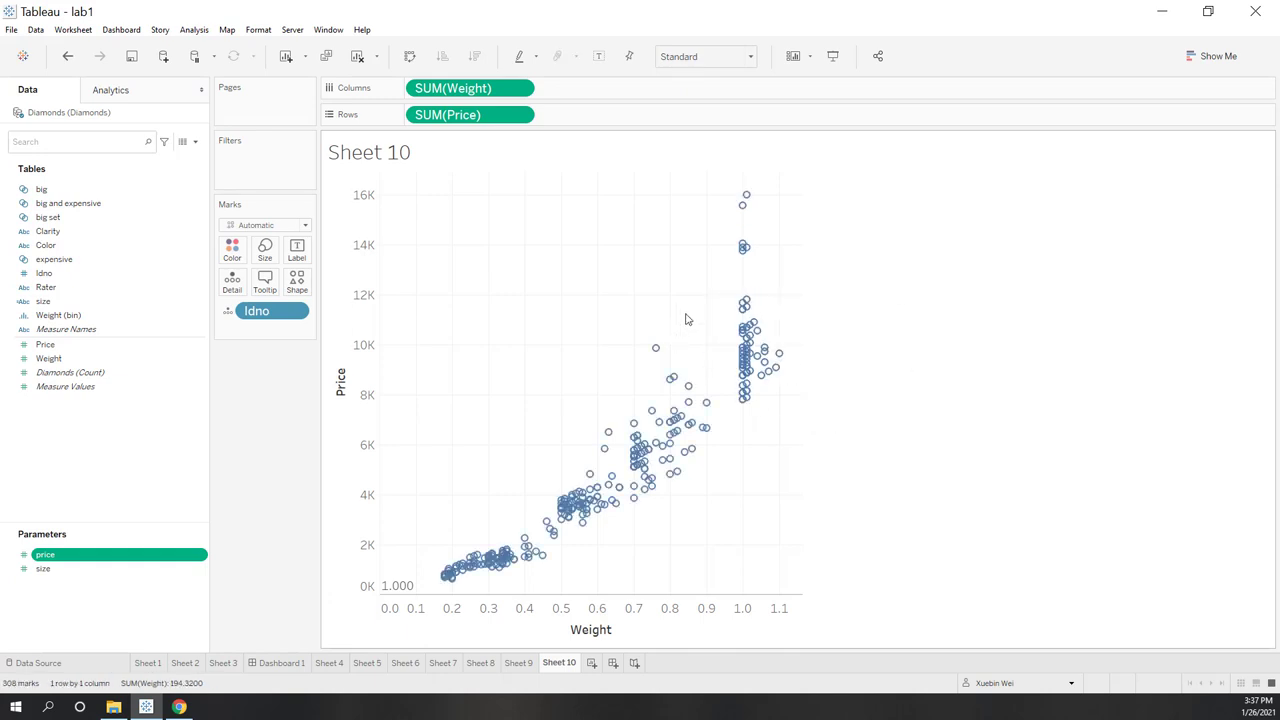
Add a Change Parameter action named "change price" to the worksheet, with Sheet 10 as its source
{"action": "left_click", "coordinate": [84, 32]}
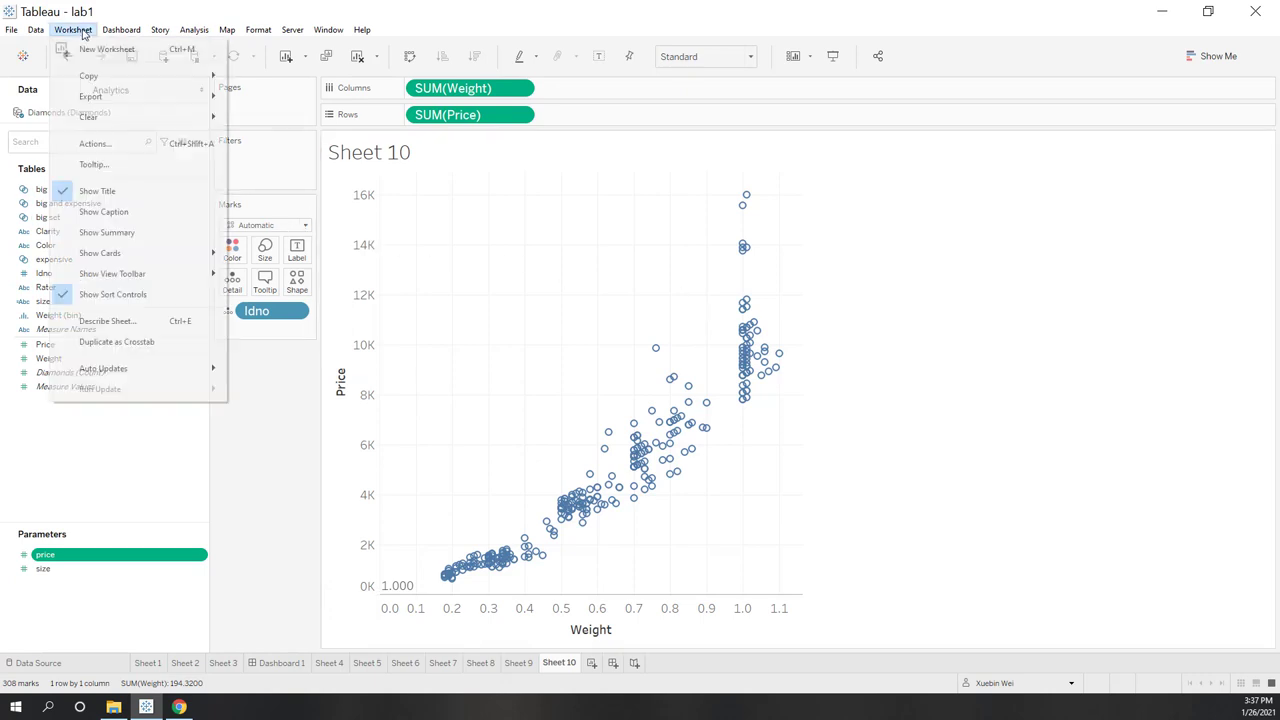
{"action": "left_click", "coordinate": [115, 148]}
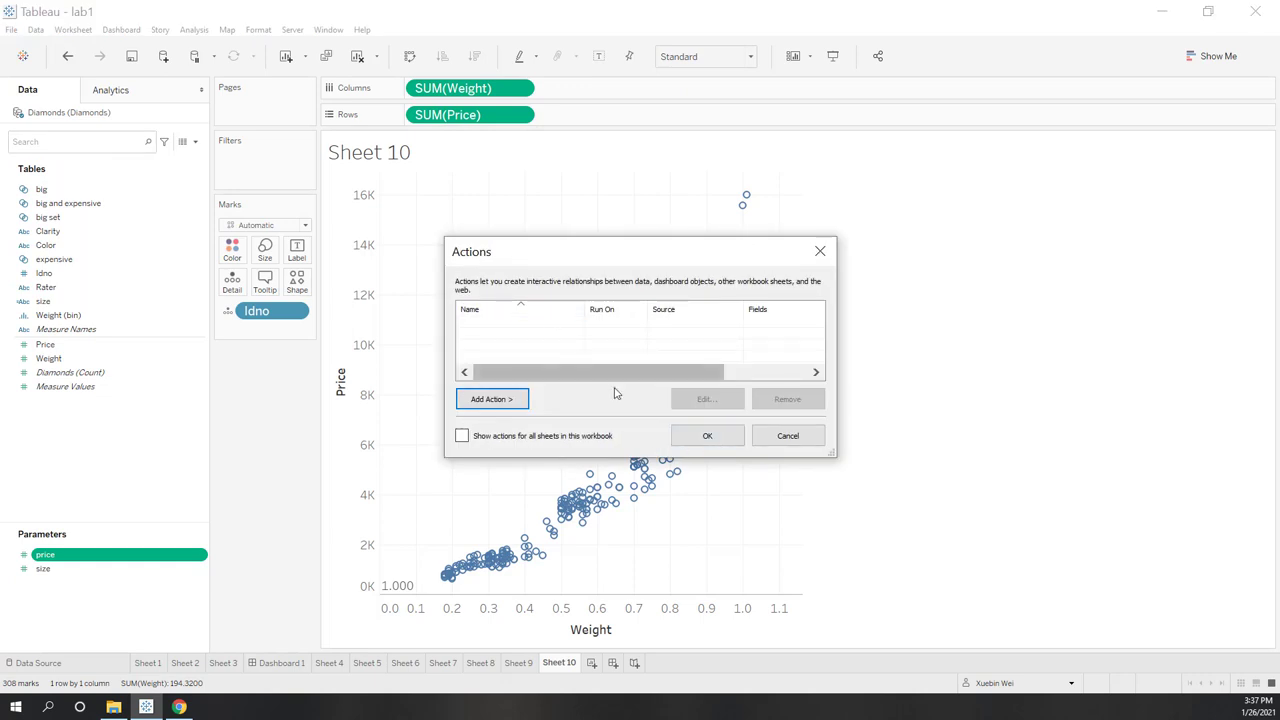
{"action": "left_click", "coordinate": [494, 404]}
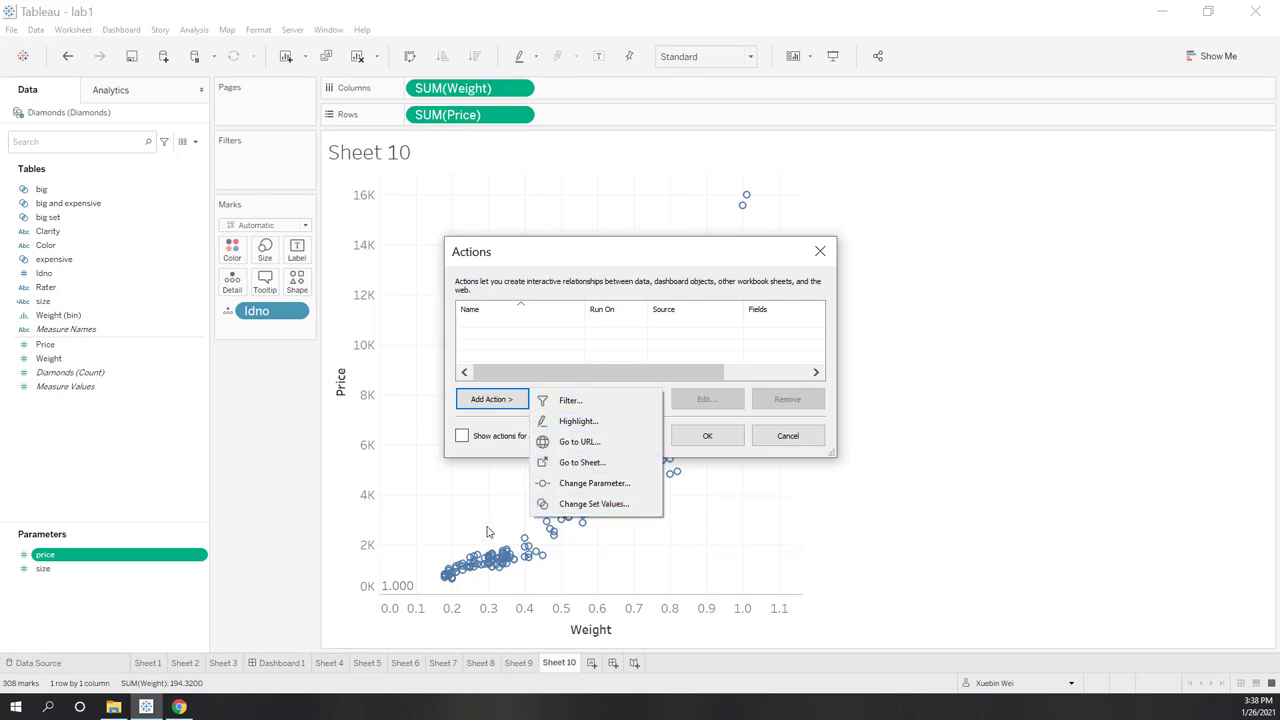
{"action": "left_click", "coordinate": [570, 484]}
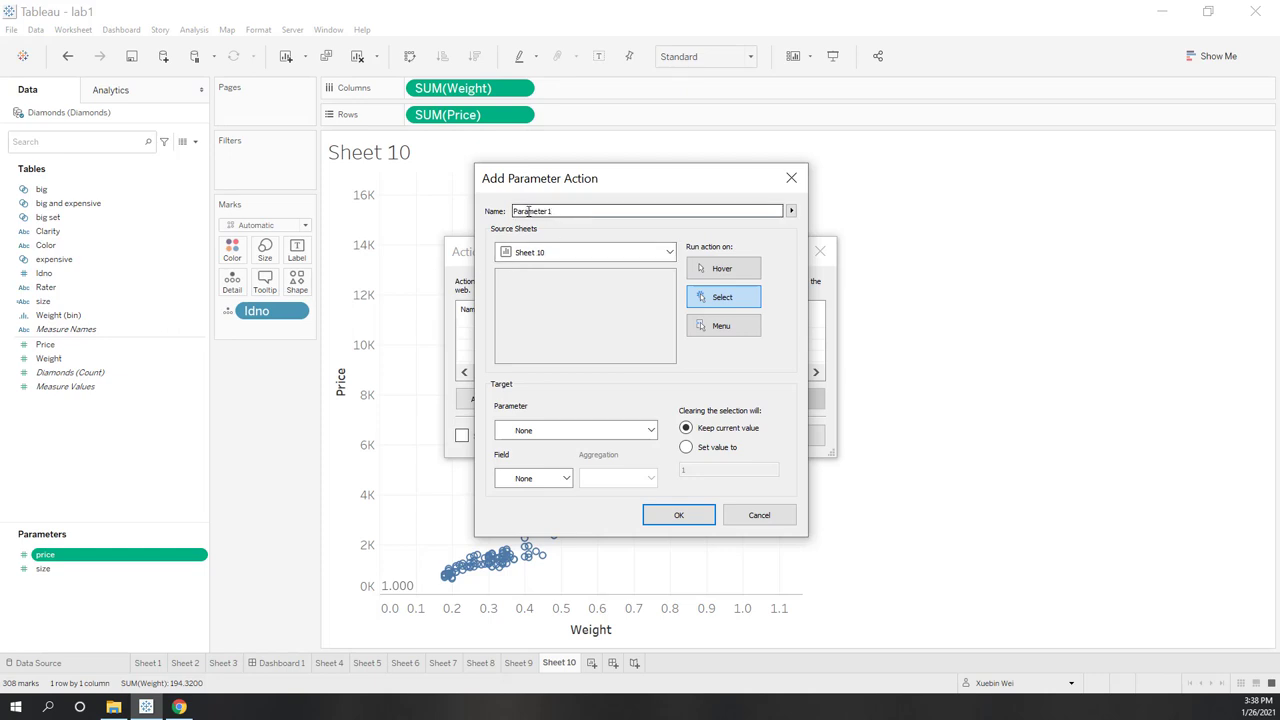
{"action": "type", "text": "change price"}
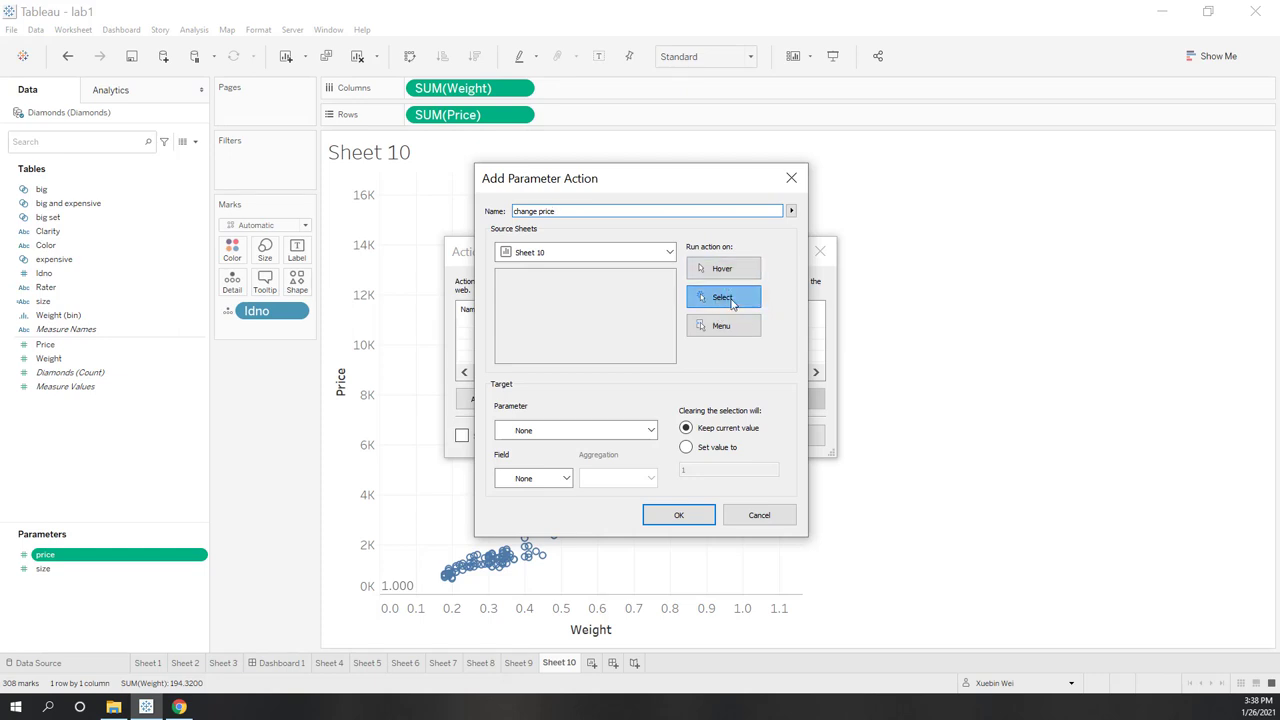
Target the price parameter with the SUM(Price) field aggregated as Average, and save the action
{"action": "left_click", "coordinate": [648, 431]}
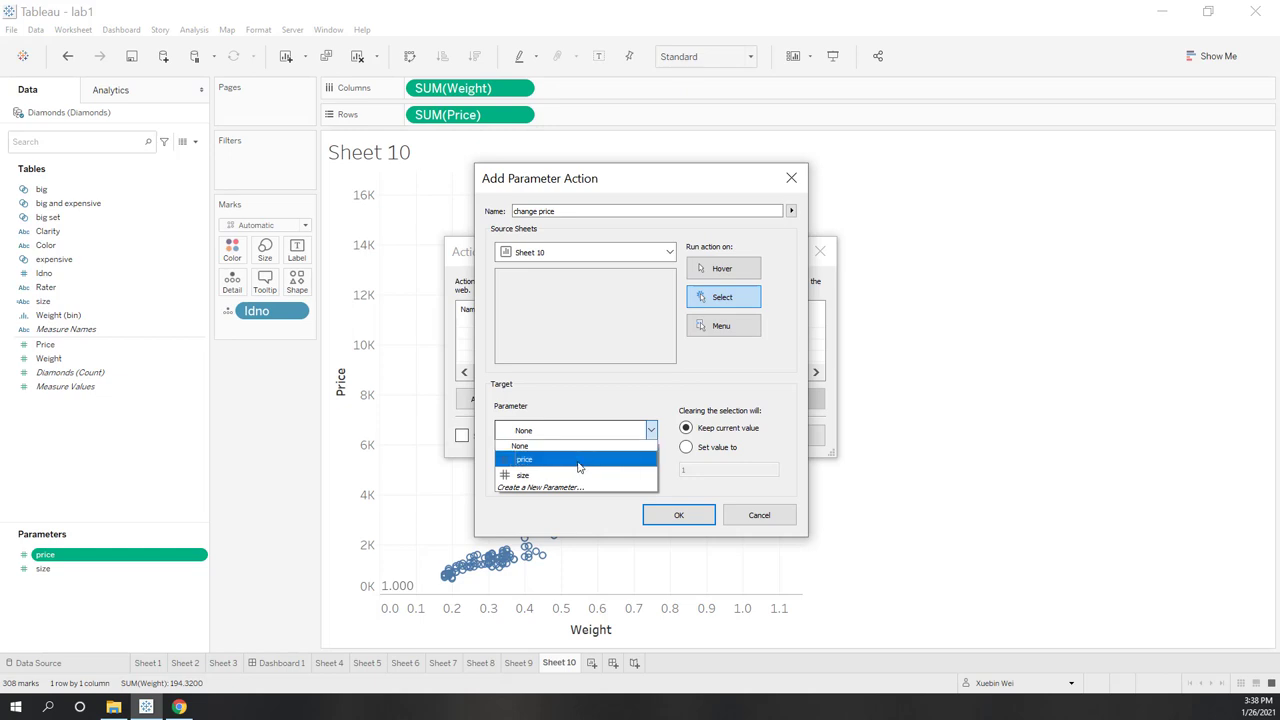
{"action": "left_click", "coordinate": [578, 462]}
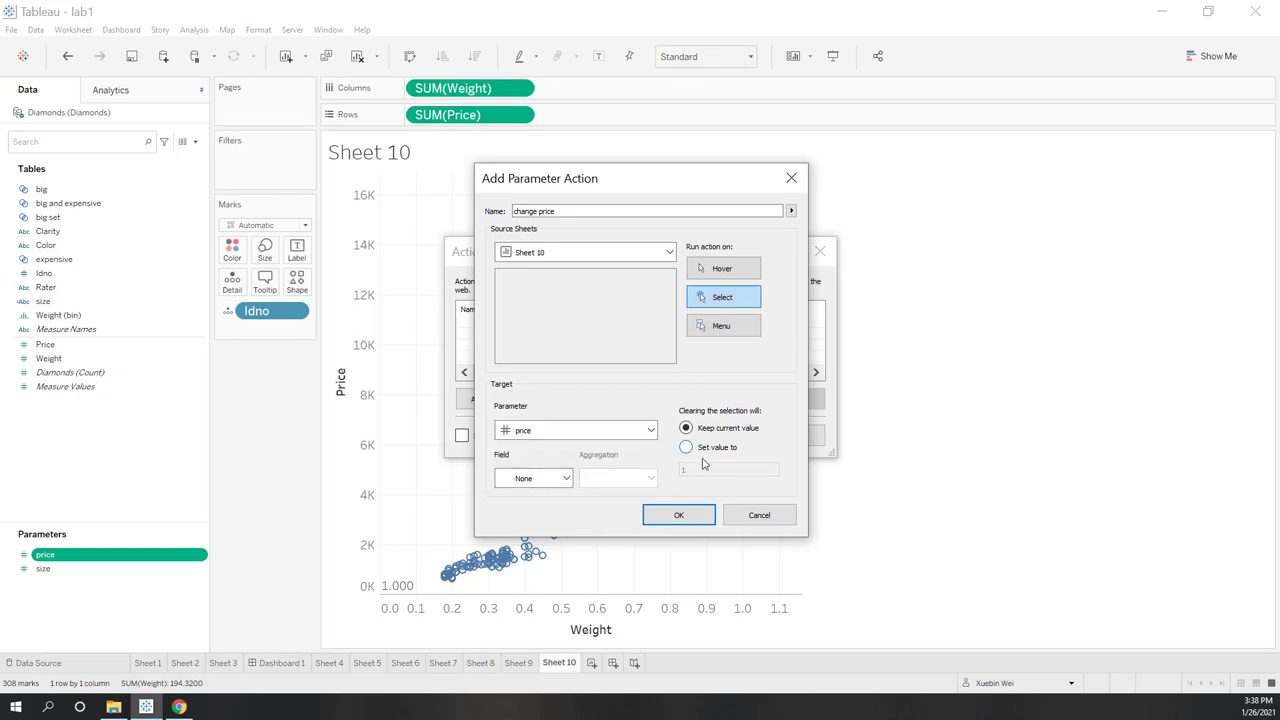
{"action": "left_click", "coordinate": [566, 479]}
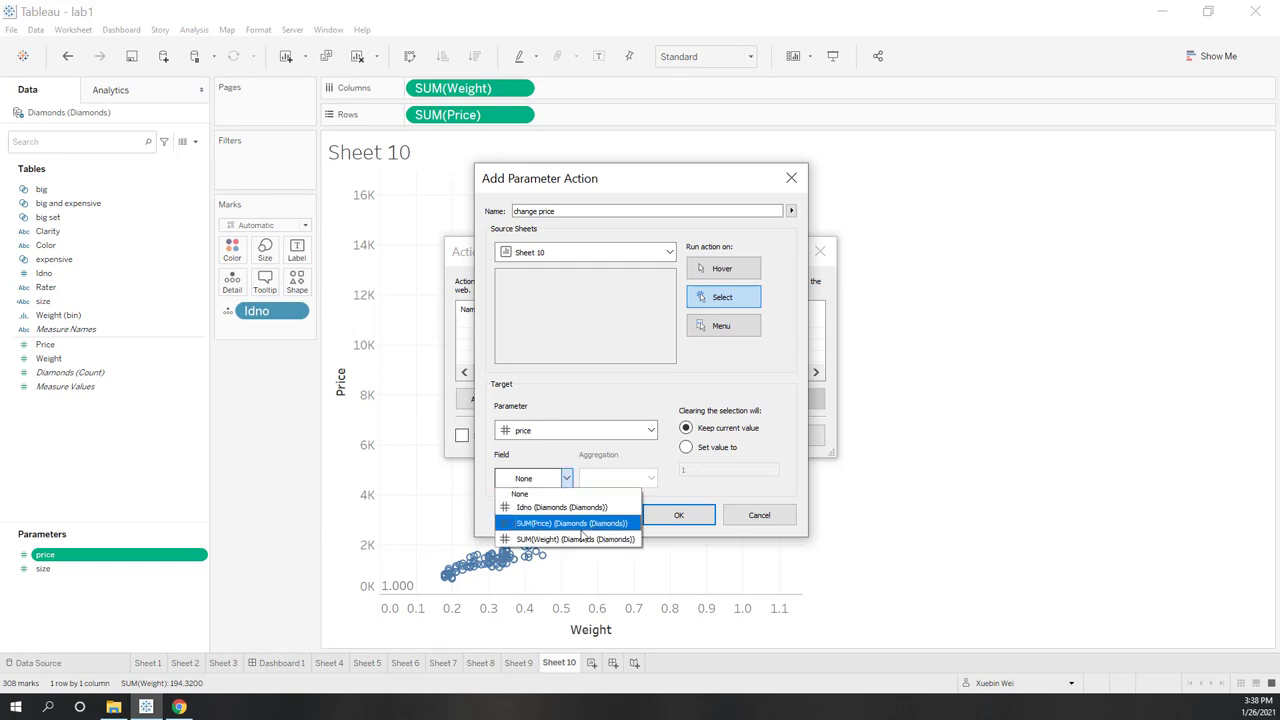
{"action": "left_click", "coordinate": [563, 524]}
{"action": "left_click", "coordinate": [650, 480]}
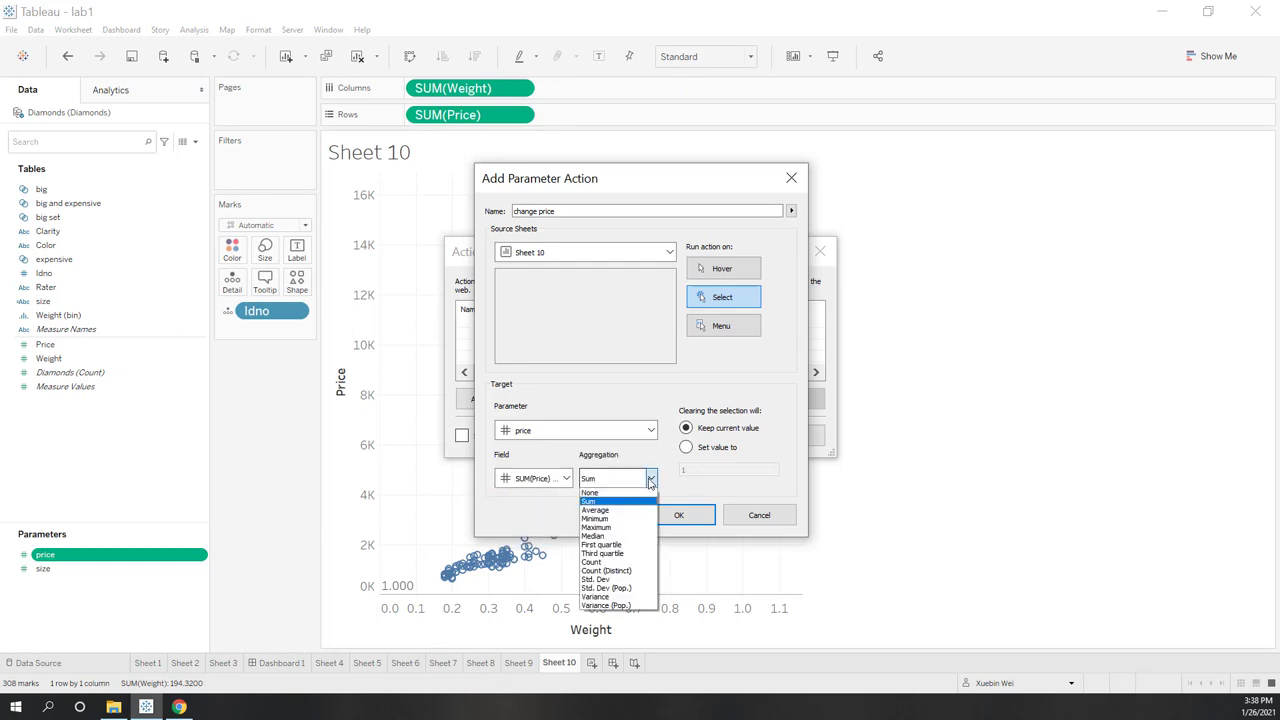
{"action": "left_click", "coordinate": [605, 510]}
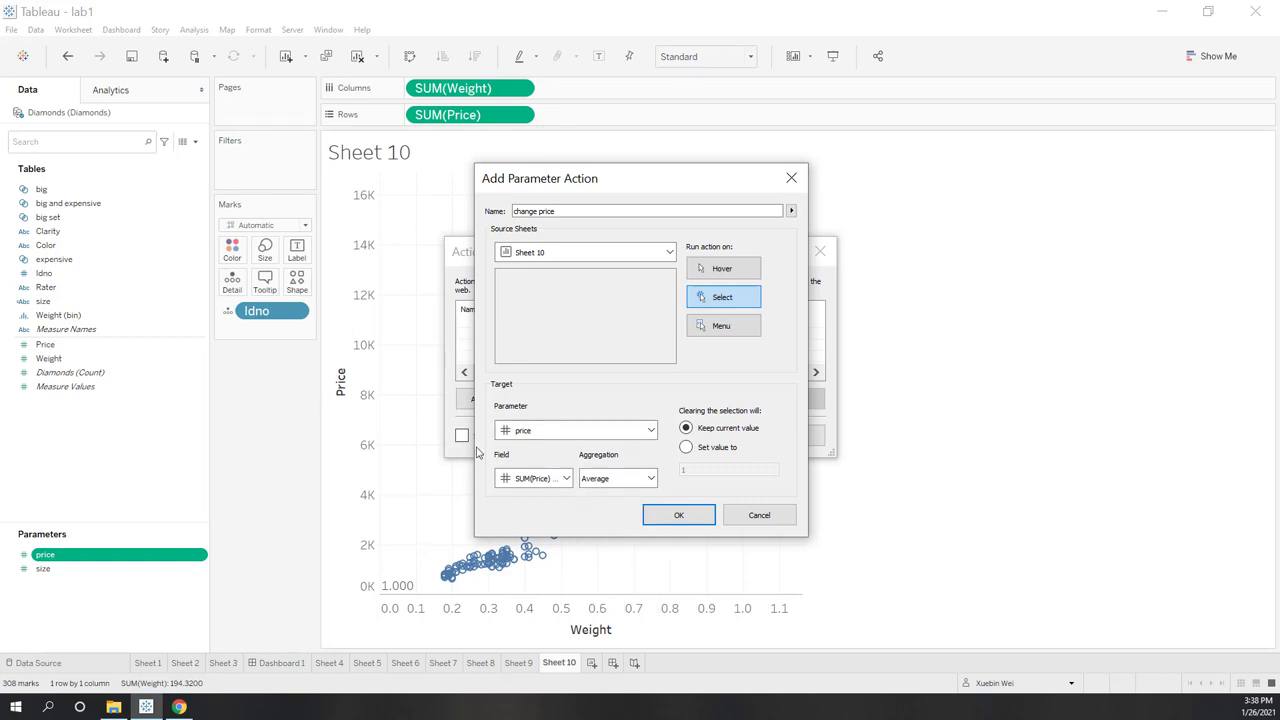
{"action": "left_click", "coordinate": [519, 489]}
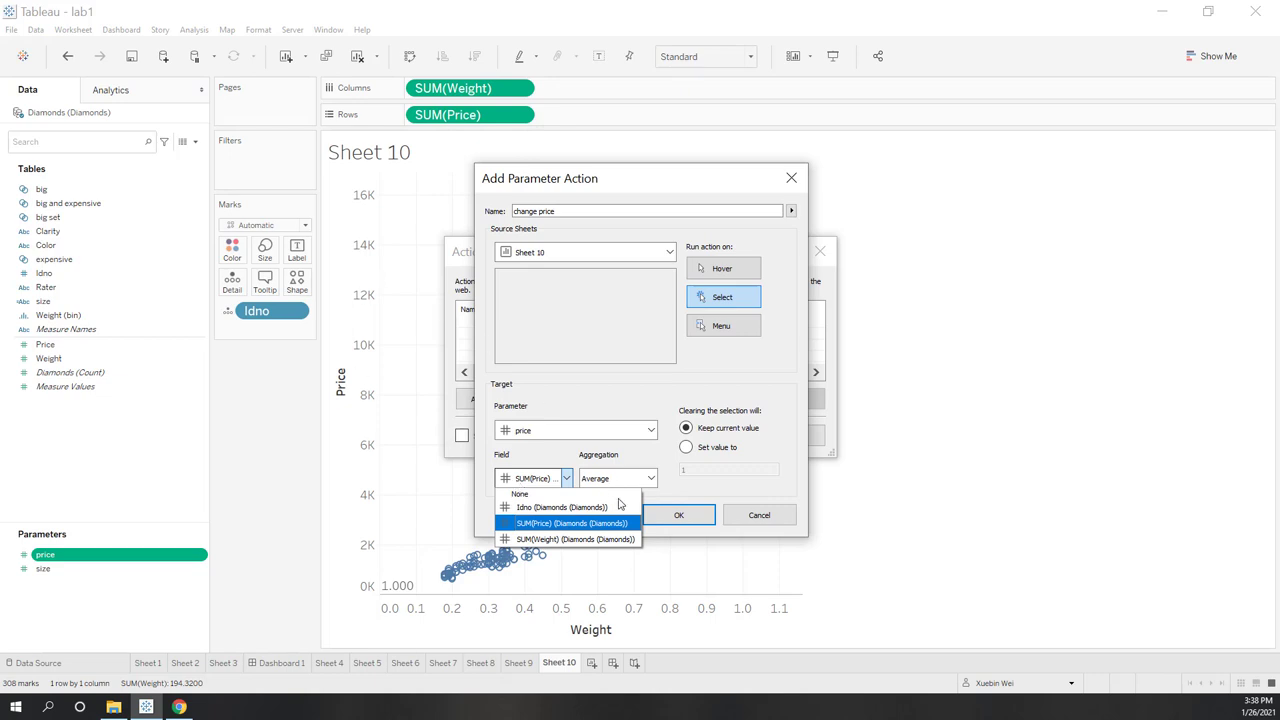
{"action": "left_click", "coordinate": [556, 524]}
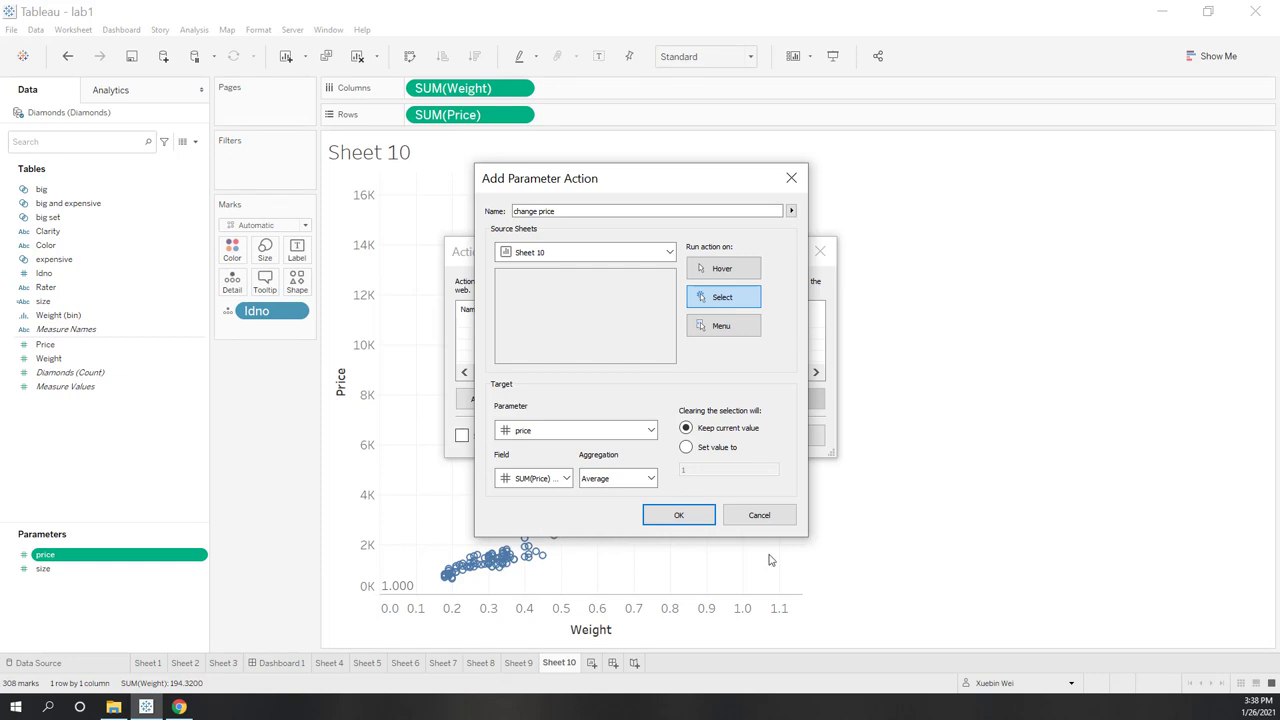
{"action": "left_click", "coordinate": [673, 519]}
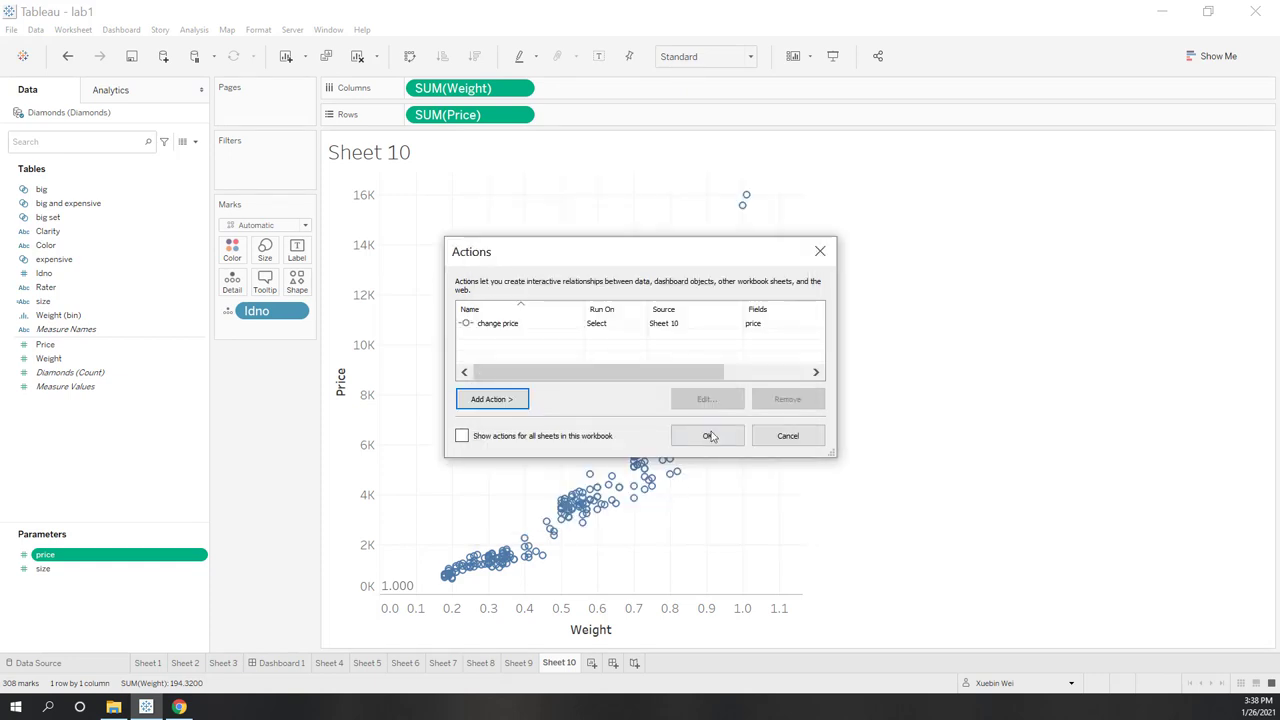
{"action": "left_click", "coordinate": [711, 438]}
Test the action by selecting marks around 10K–12K, the cluster around 0.6–0.9 weight, and the highest-priced marks, and clear the selection
{"action": "left_click_drag", "start_coordinate": [709, 287], "coordinate": [780, 350]}
{"action": "mouse_move", "coordinate": [414, 327]}
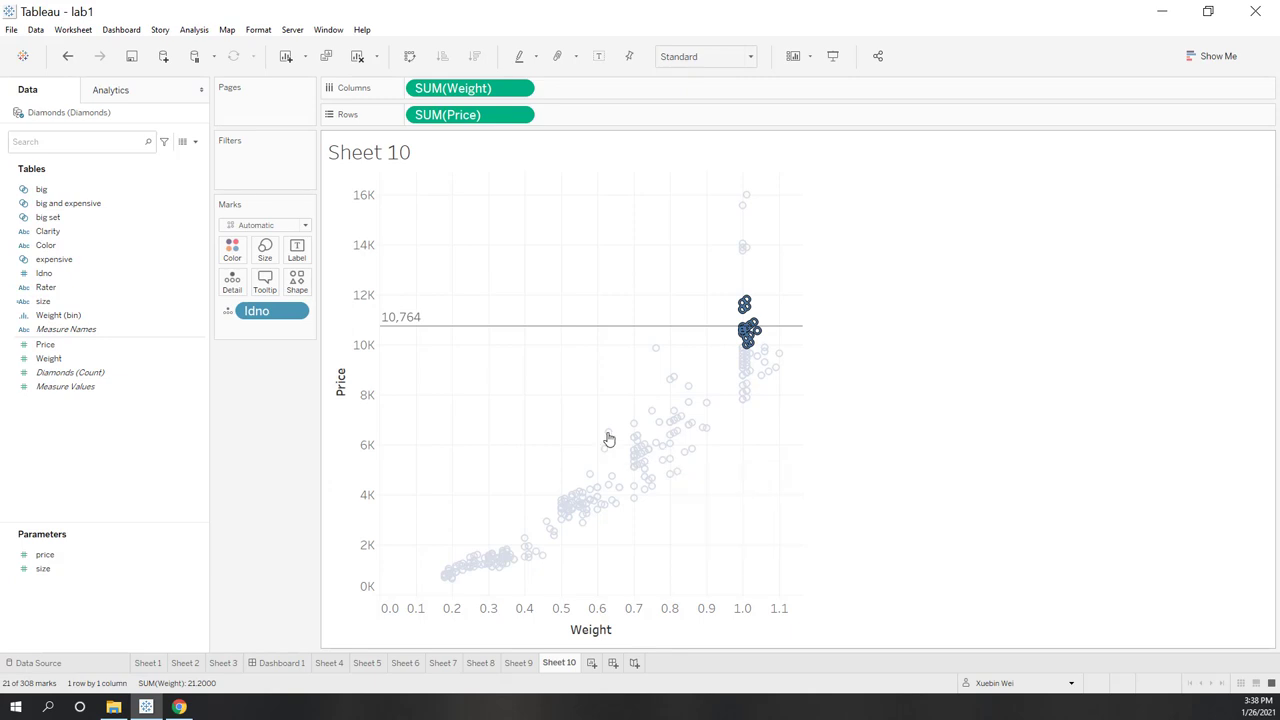
{"action": "left_click_drag", "start_coordinate": [563, 369], "coordinate": [716, 487]}
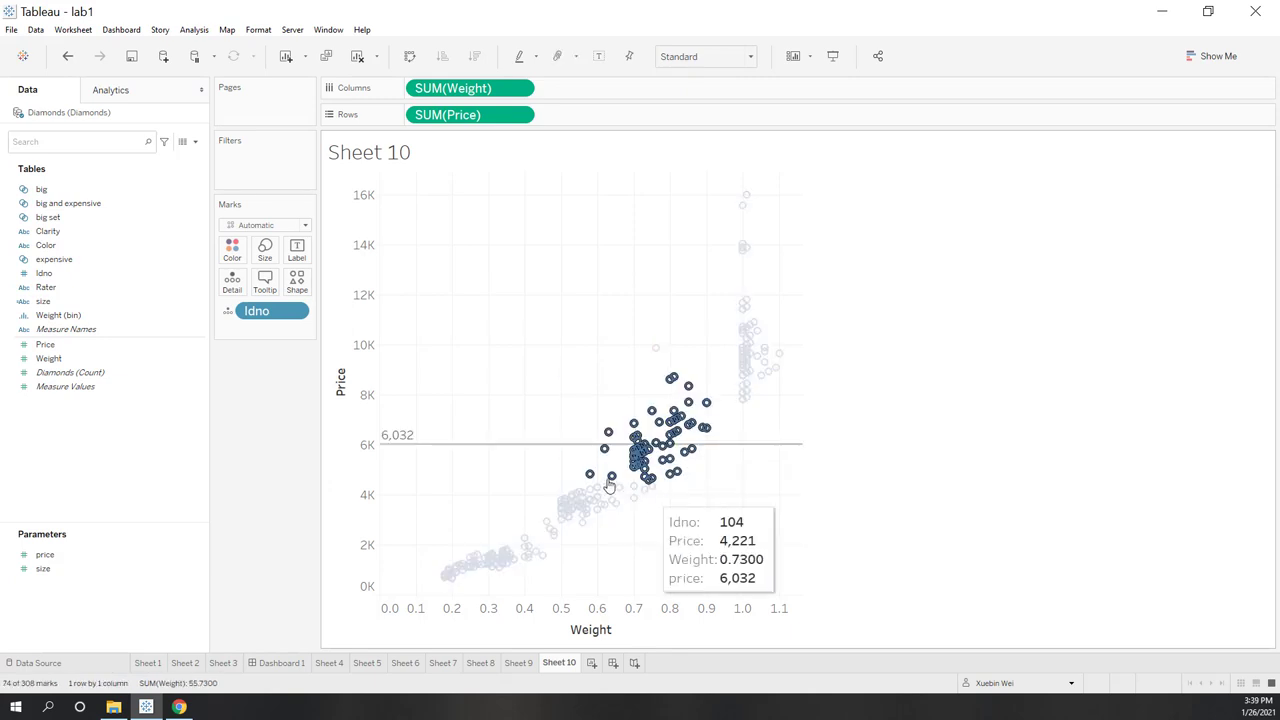
{"action": "left_click", "coordinate": [917, 369]}
{"action": "left_click_drag", "start_coordinate": [714, 174], "coordinate": [815, 311]}
{"action": "left_click", "coordinate": [815, 314]}
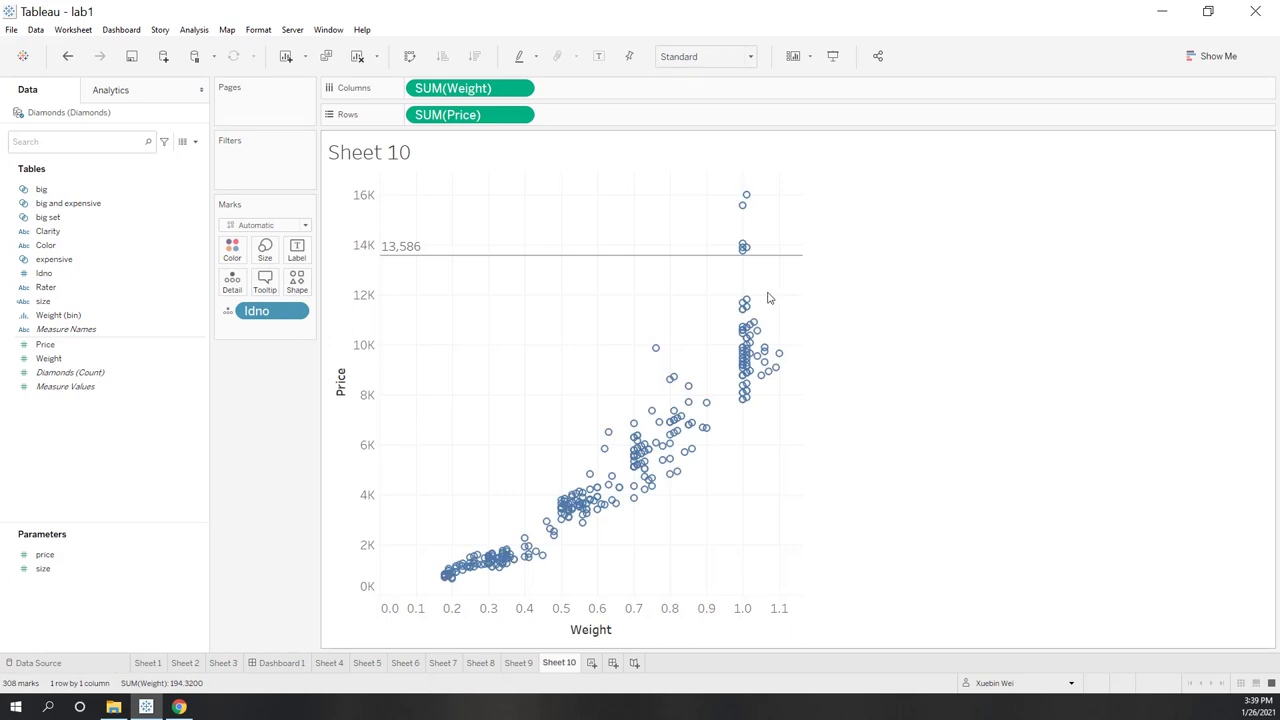
{"action": "left_click", "coordinate": [111, 90]}
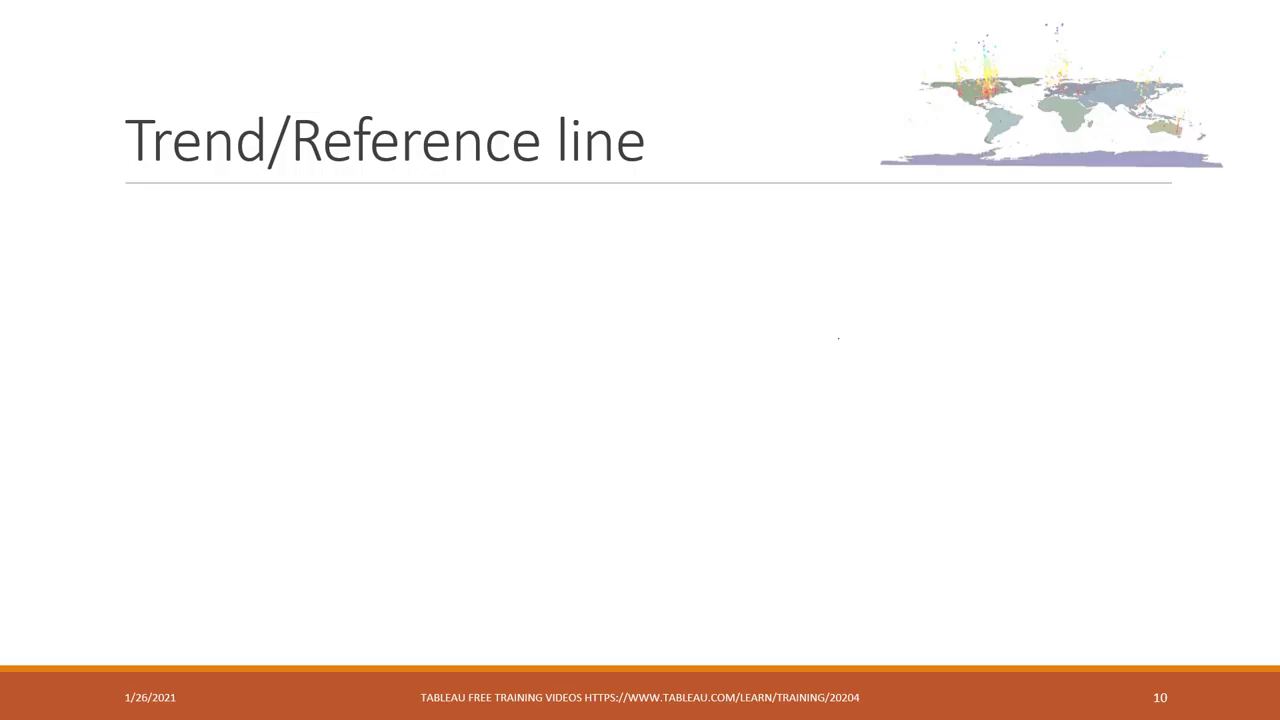
{"action": "key", "text": "Right"}
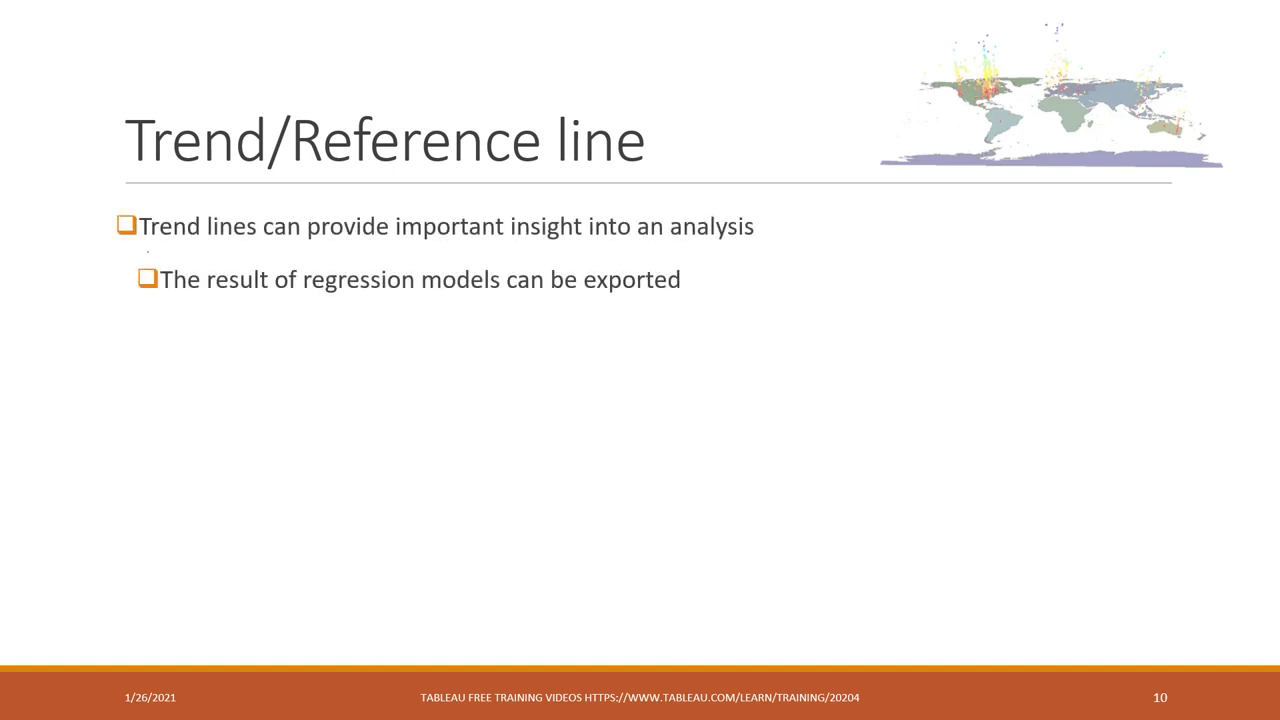
{"action": "mouse_move", "coordinate": [150, 252]}
{"action": "left_mouse_down"}
{"action": "mouse_move", "coordinate": [402, 247]}
{"action": "mouse_move", "coordinate": [400, 226]}
{"action": "mouse_move", "coordinate": [455, 209]}
{"action": "mouse_move", "coordinate": [434, 253]}
{"action": "mouse_move", "coordinate": [404, 244]}
{"action": "left_mouse_up"}
{"action": "left_click_drag", "start_coordinate": [552, 253], "coordinate": [727, 267]}
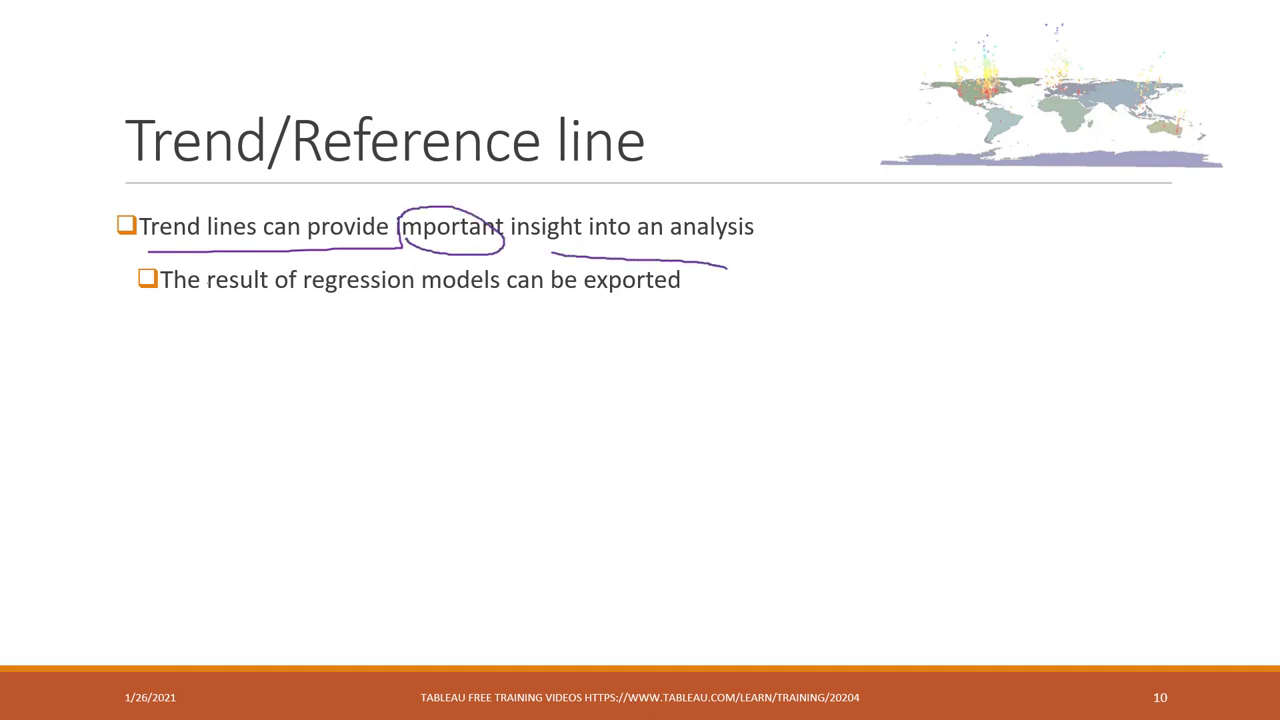
{"action": "mouse_move", "coordinate": [180, 300]}
{"action": "left_mouse_down"}
{"action": "mouse_move", "coordinate": [467, 315]}
{"action": "mouse_move", "coordinate": [638, 303]}
{"action": "mouse_move", "coordinate": [683, 284]}
{"action": "mouse_move", "coordinate": [558, 276]}
{"action": "mouse_move", "coordinate": [576, 303]}
{"action": "left_mouse_up"}
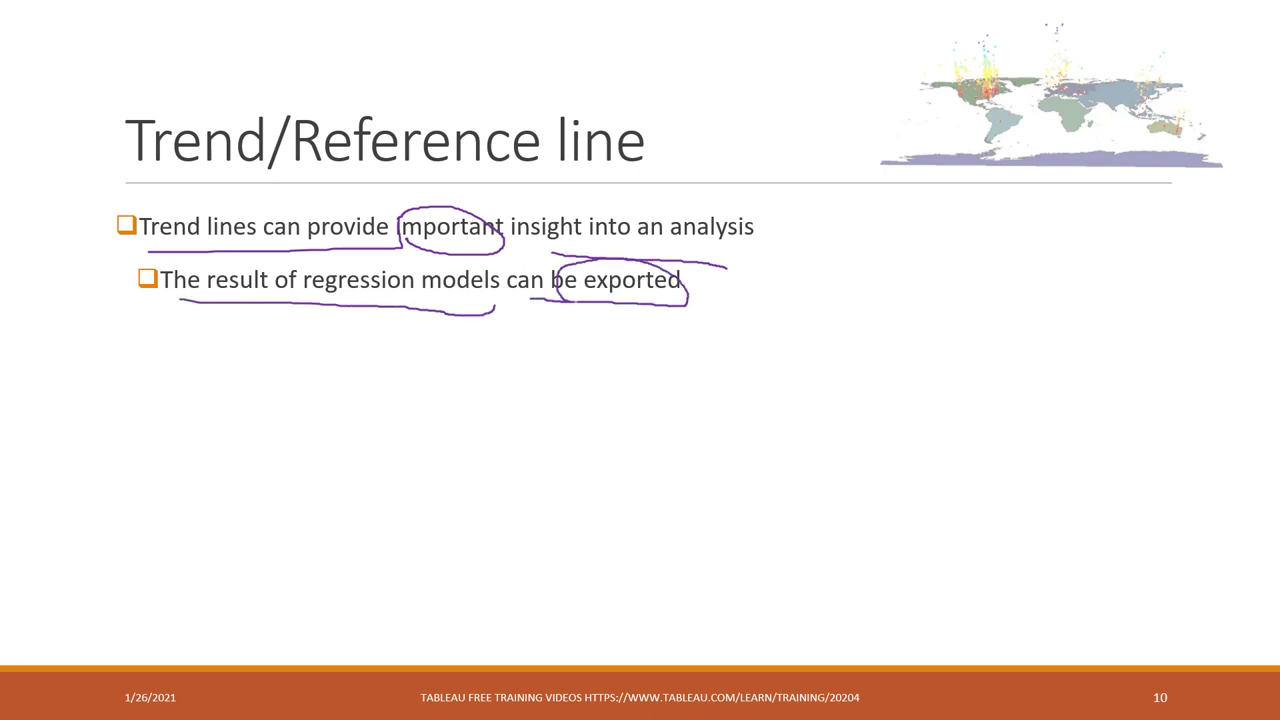
{"action": "key", "text": "Right"}
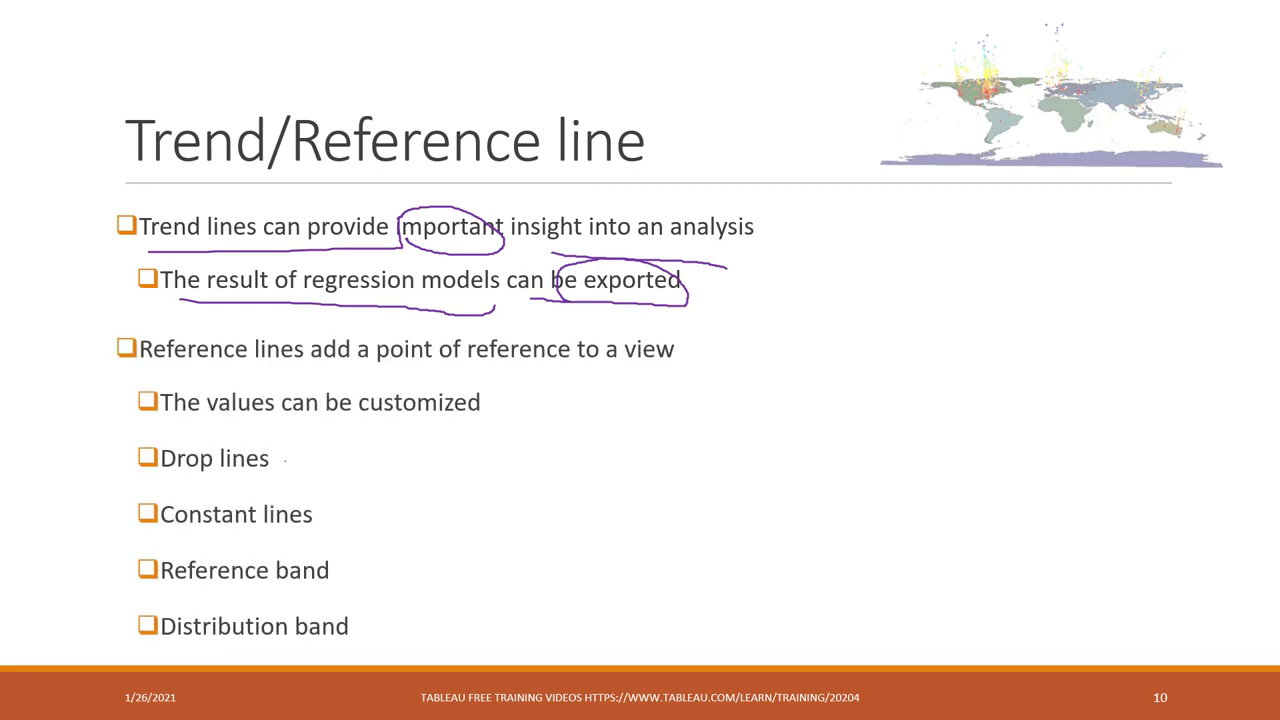
{"action": "left_click_drag", "start_coordinate": [156, 483], "coordinate": [208, 466]}
{"action": "left_click_drag", "start_coordinate": [179, 533], "coordinate": [222, 517]}
{"action": "left_click_drag", "start_coordinate": [205, 585], "coordinate": [243, 558]}
{"action": "left_click_drag", "start_coordinate": [303, 598], "coordinate": [329, 560]}
{"action": "left_click_drag", "start_coordinate": [206, 647], "coordinate": [250, 622]}
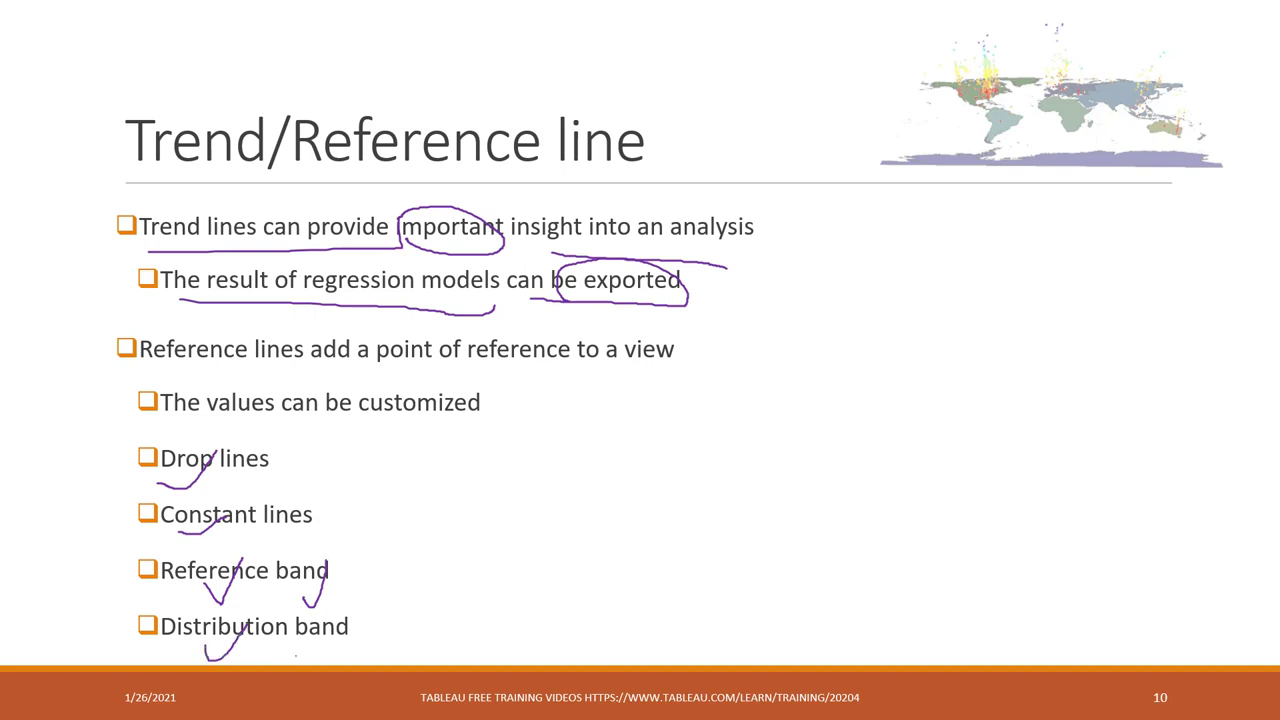
{"action": "mouse_move", "coordinate": [208, 353]}
{"action": "left_mouse_down"}
{"action": "mouse_move", "coordinate": [256, 396]}
{"action": "mouse_move", "coordinate": [208, 373]}
{"action": "left_mouse_up"}
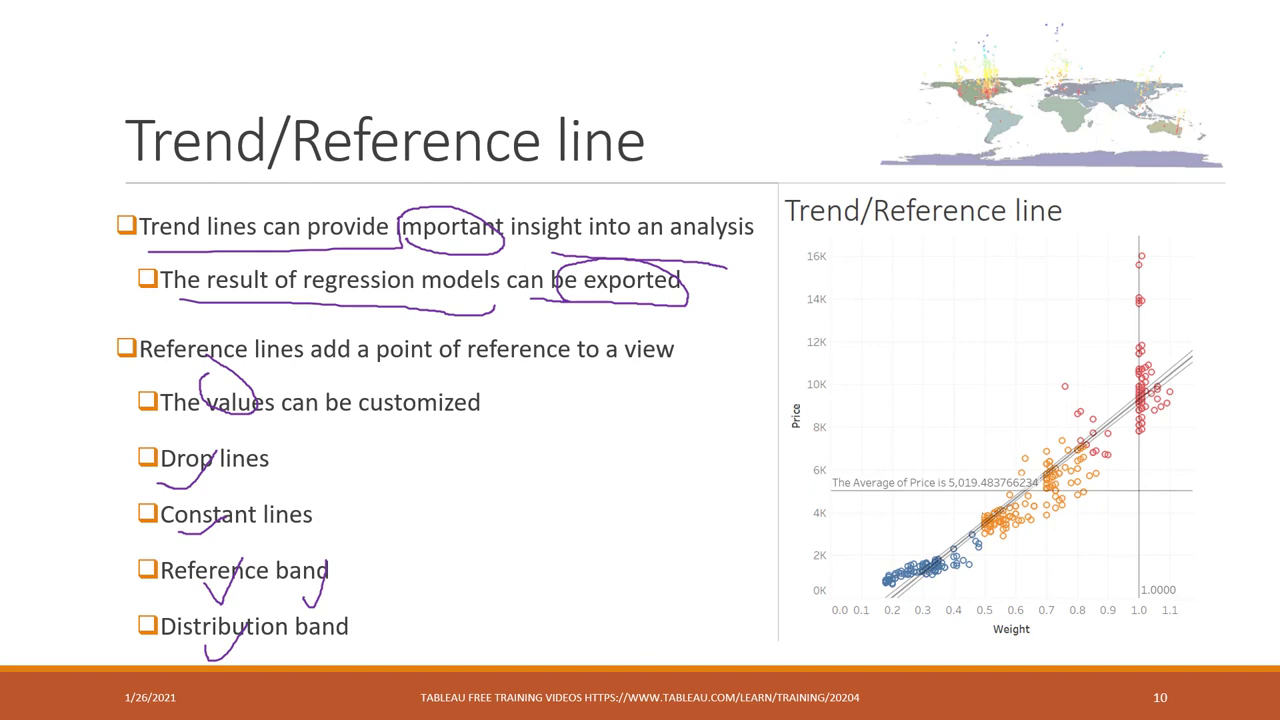
{"action": "mouse_move", "coordinate": [1128, 565]}
{"action": "left_mouse_down"}
{"action": "mouse_move", "coordinate": [1177, 568]}
{"action": "mouse_move", "coordinate": [1164, 605]}
{"action": "mouse_move", "coordinate": [1128, 576]}
{"action": "left_mouse_up"}
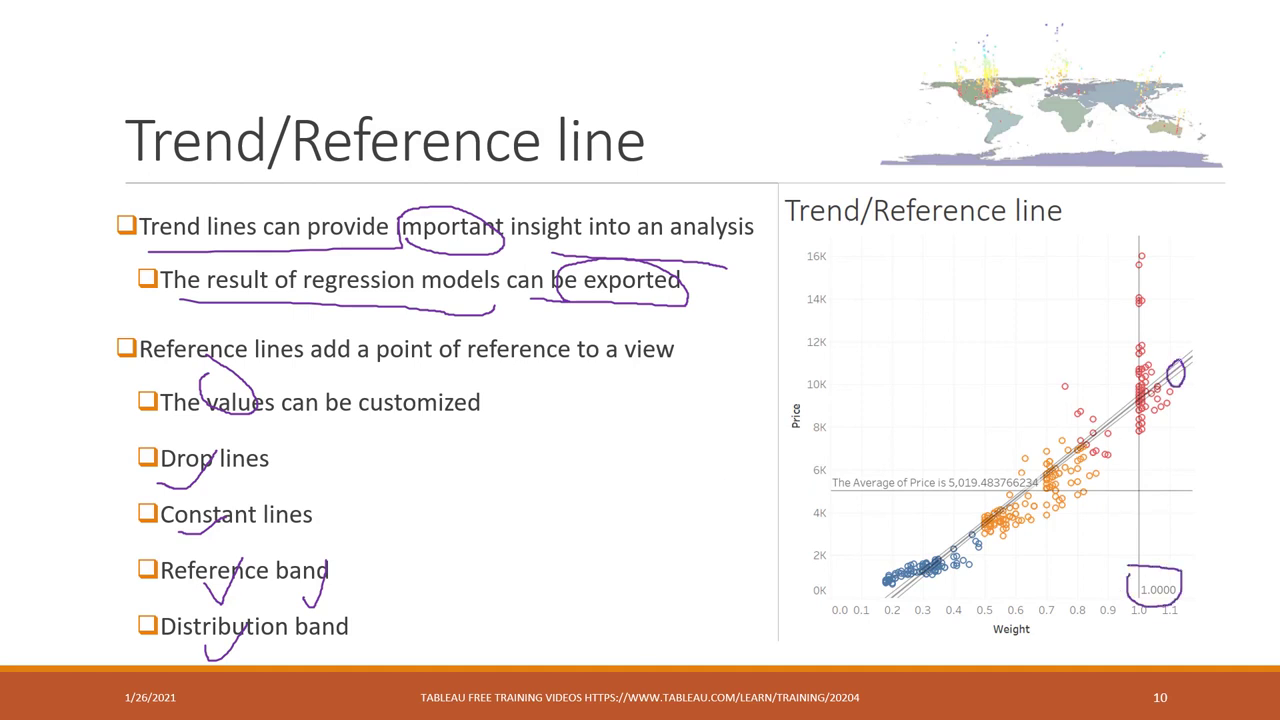
{"action": "mouse_move", "coordinate": [858, 464]}
{"action": "left_mouse_down"}
{"action": "mouse_move", "coordinate": [894, 505]}
{"action": "mouse_move", "coordinate": [851, 463]}
{"action": "mouse_move", "coordinate": [913, 490]}
{"action": "mouse_move", "coordinate": [1148, 485]}
{"action": "mouse_move", "coordinate": [921, 442]}
{"action": "mouse_move", "coordinate": [867, 444]}
{"action": "mouse_move", "coordinate": [850, 495]}
{"action": "left_mouse_up"}
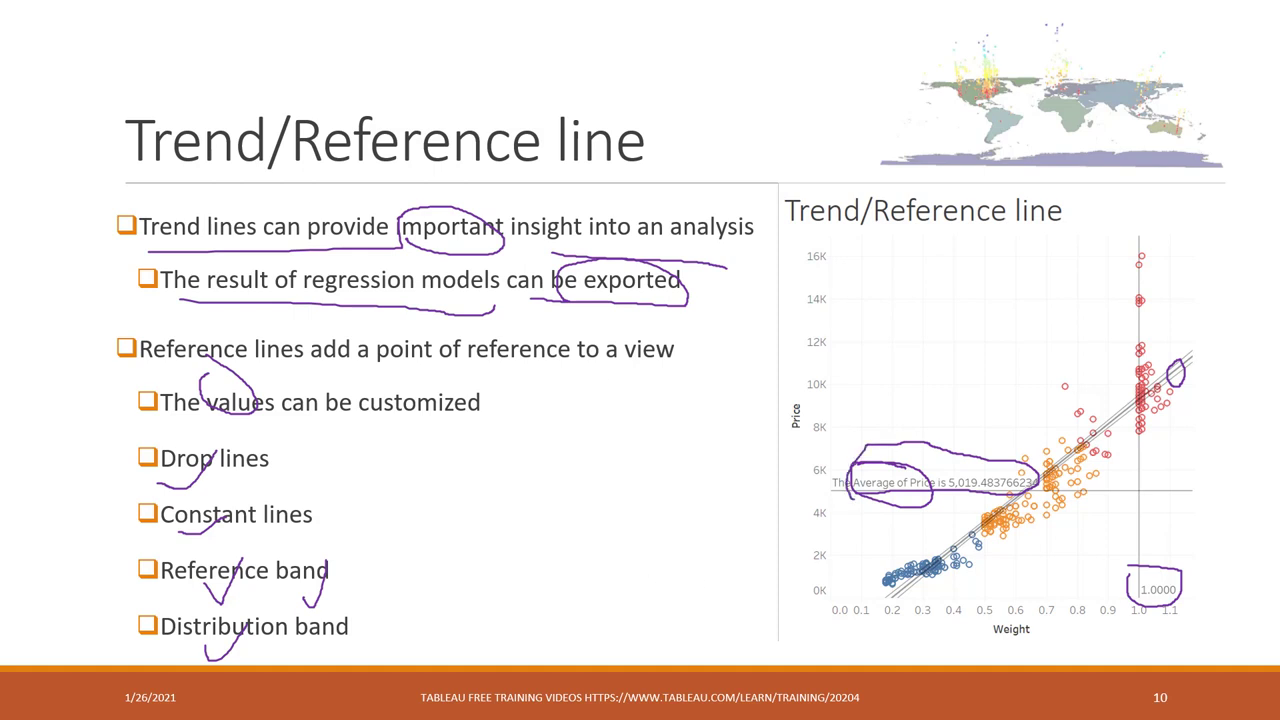
Switch to Tableau and remove the parameter-driven price reference line from the scatter plot on Sheet 10
{"action": "key", "text": "alt+Tab"}
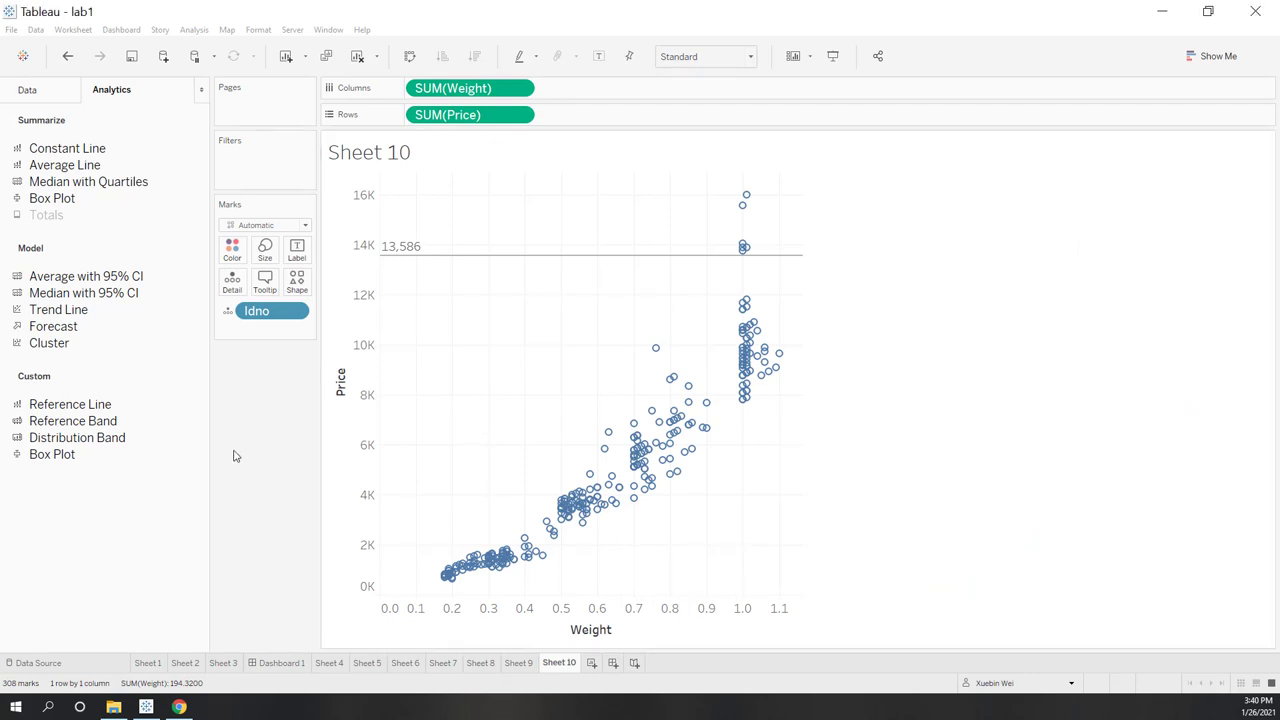
{"action": "left_click_drag", "start_coordinate": [400, 255], "coordinate": [128, 625]}
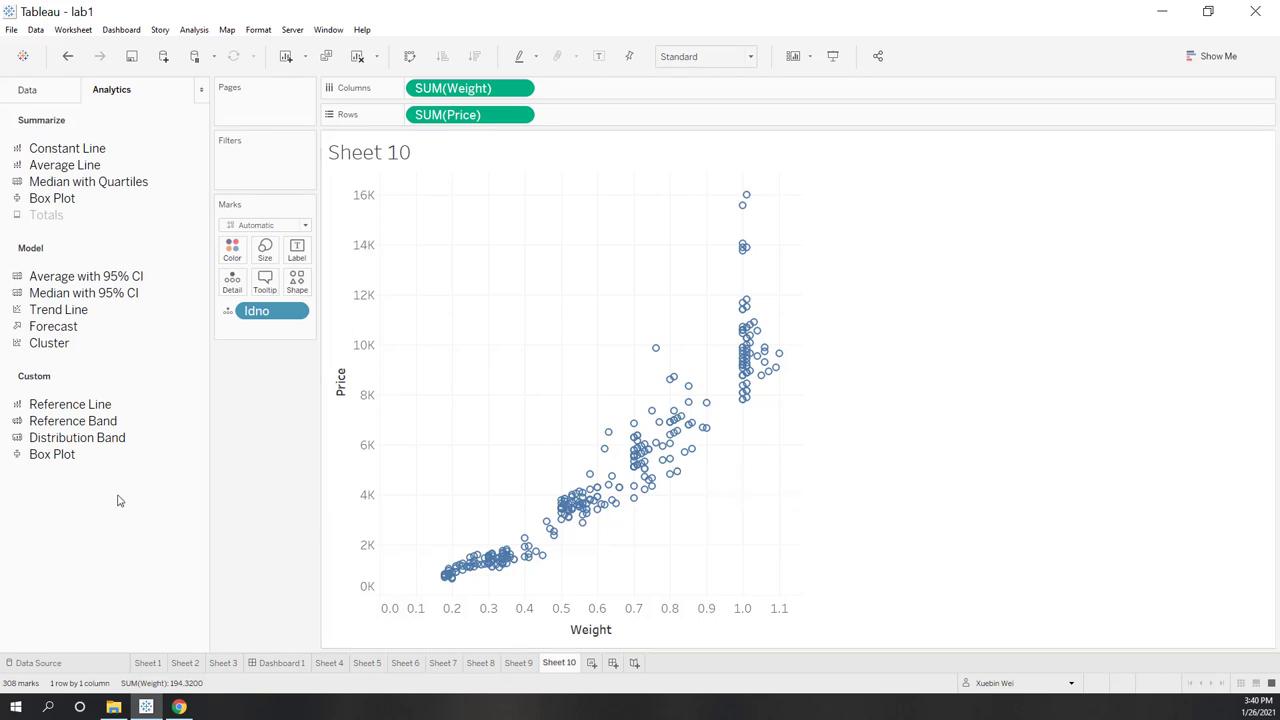
Add a linear trend line to the scatter plot and turn on its confidence bands
{"action": "left_click_drag", "start_coordinate": [84, 314], "coordinate": [466, 214]}
{"action": "mouse_move", "coordinate": [800, 318]}
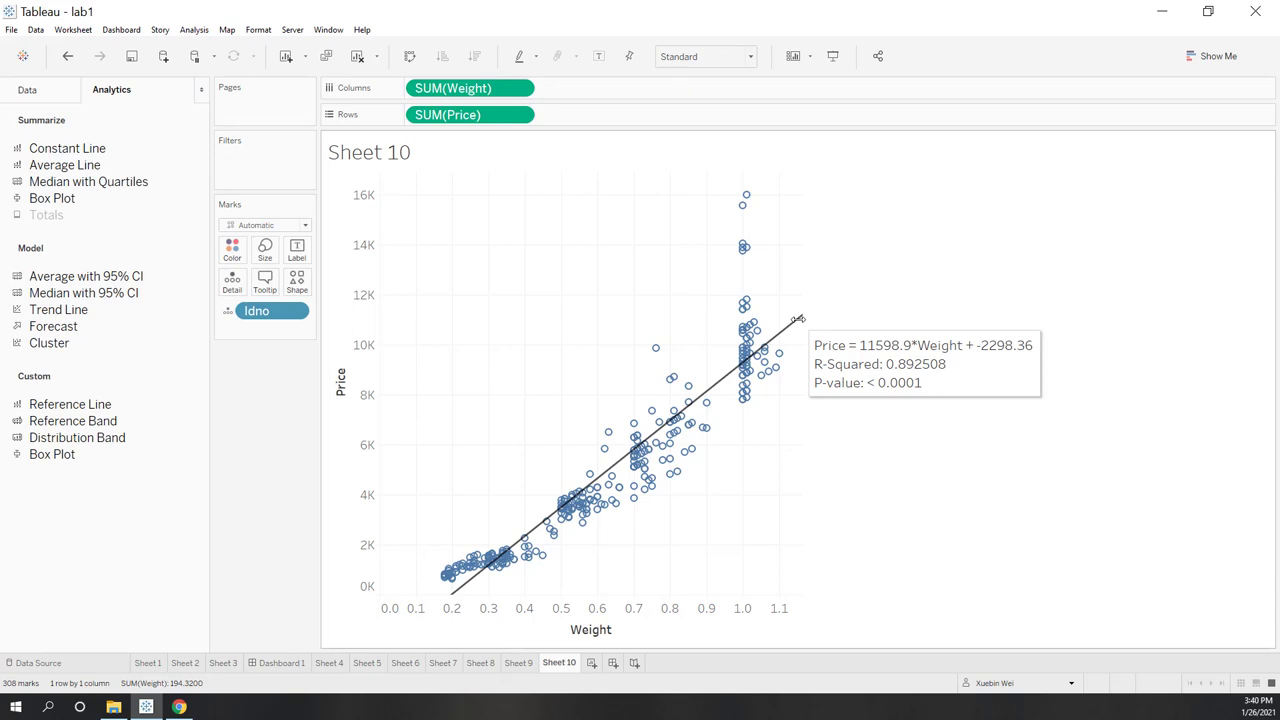
{"action": "left_click", "coordinate": [799, 319]}
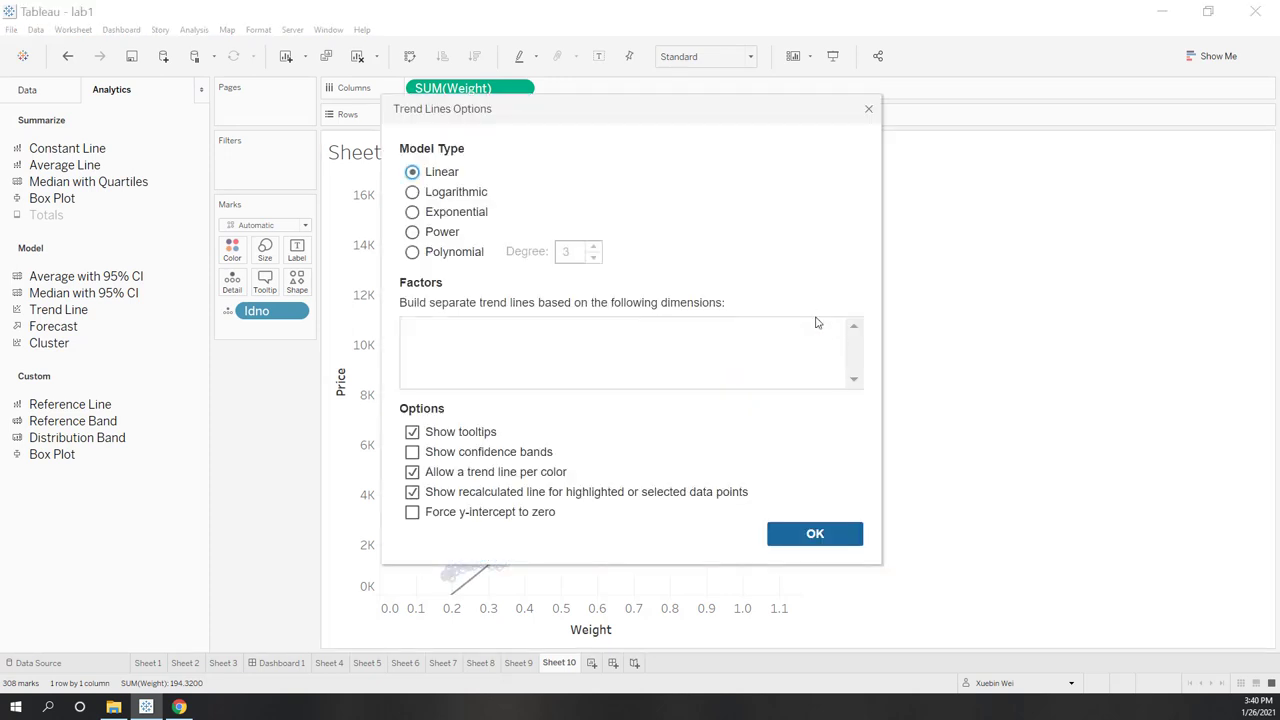
{"action": "left_click", "coordinate": [412, 452]}
{"action": "left_click", "coordinate": [815, 533]}
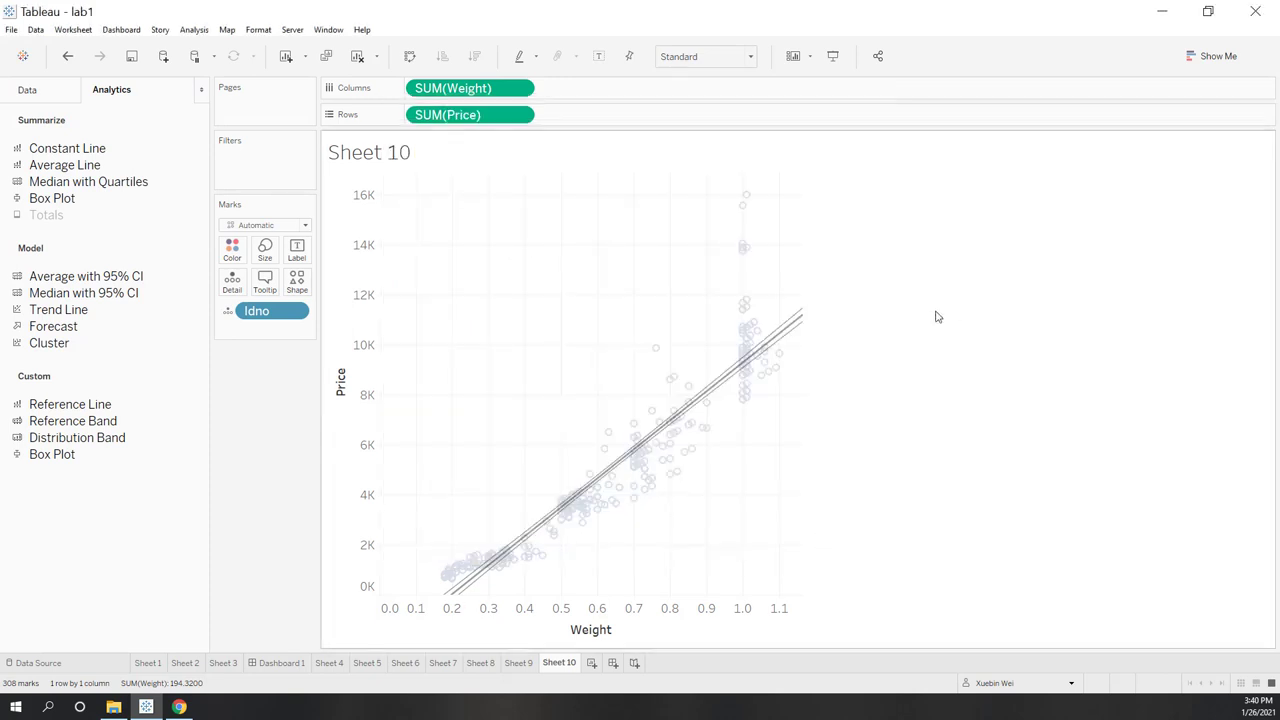
{"action": "mouse_move", "coordinate": [786, 329]}
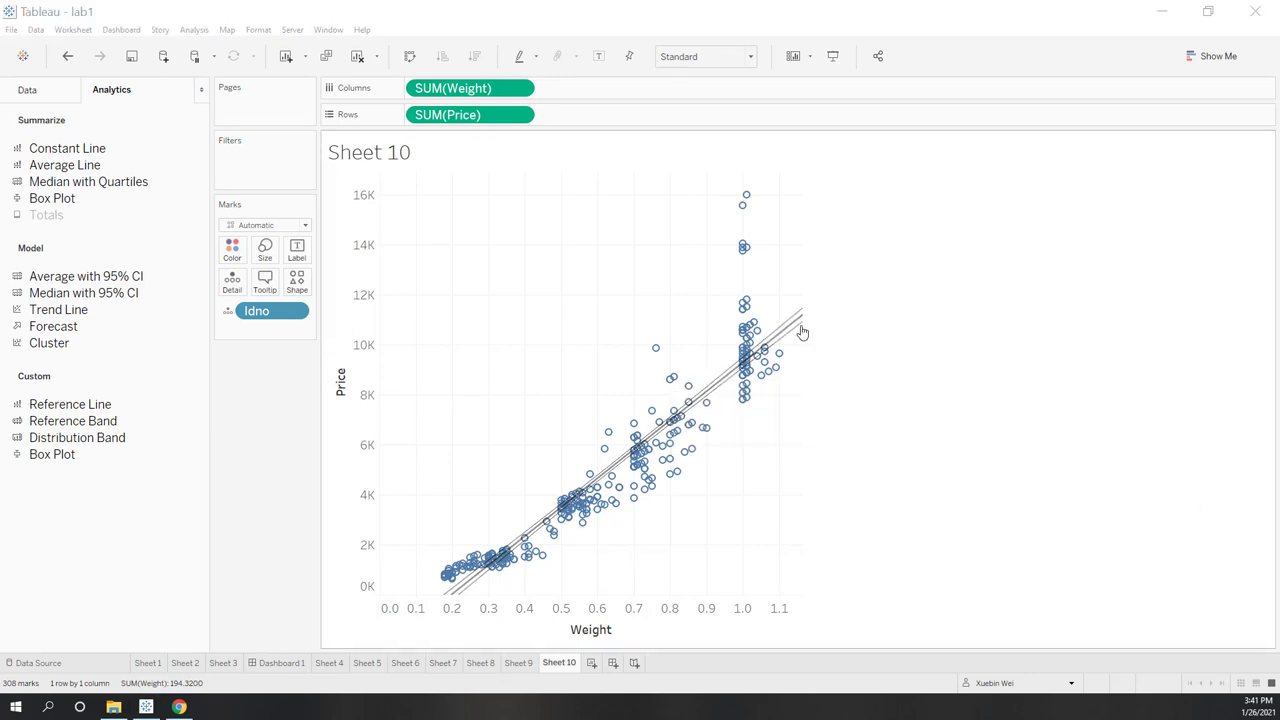
Check the file types offered for exporting the worksheet's data, and cancel the export
{"action": "left_click", "coordinate": [73, 29]}
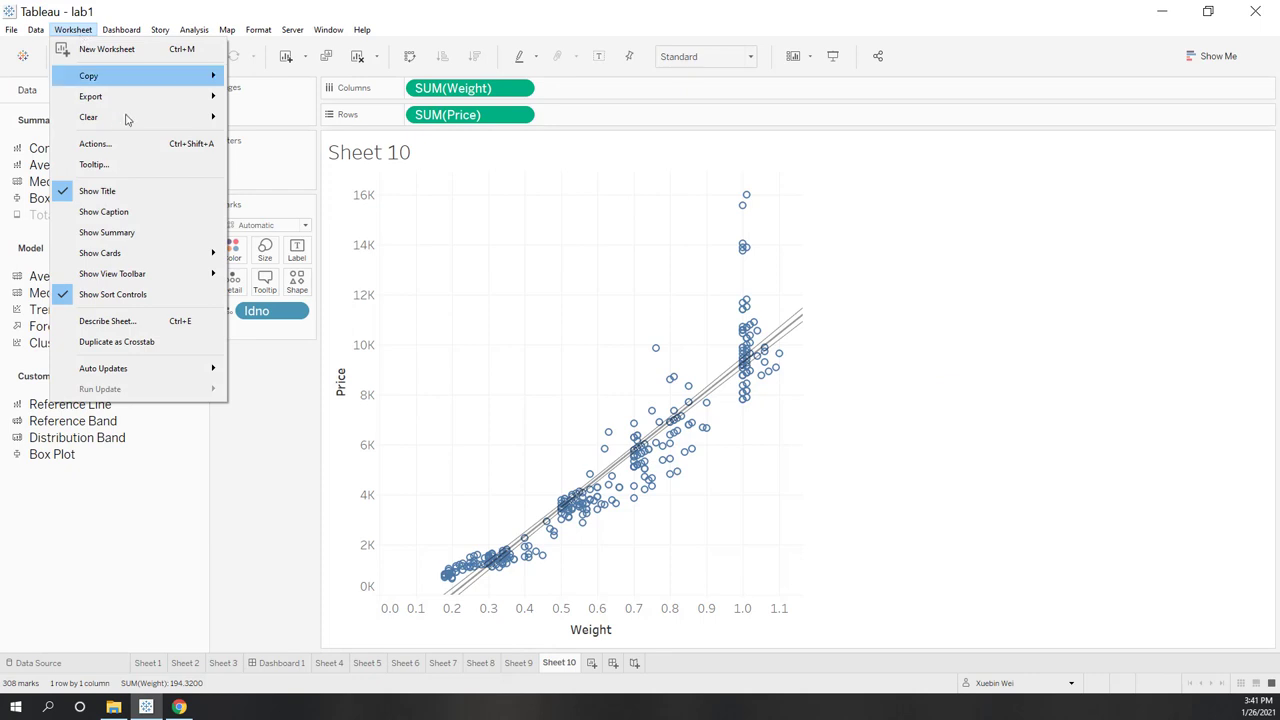
{"action": "mouse_move", "coordinate": [133, 104]}
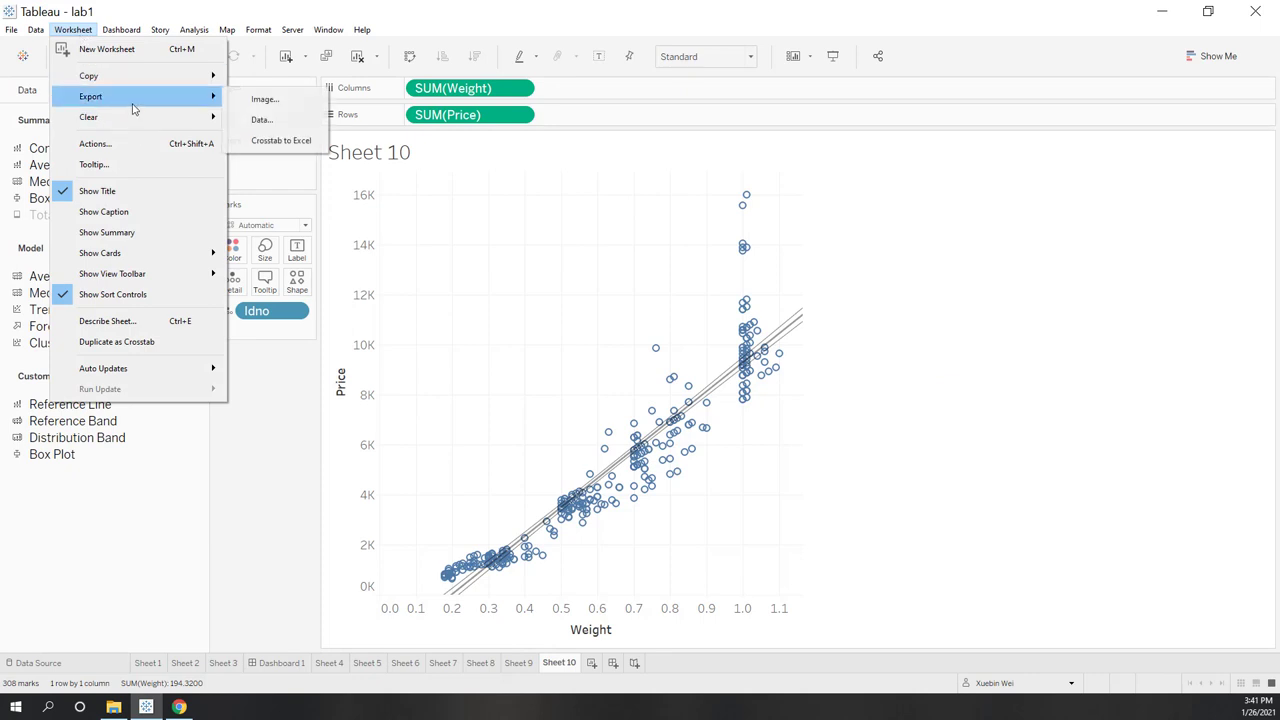
{"action": "left_click", "coordinate": [296, 121]}
{"action": "left_click", "coordinate": [278, 418]}
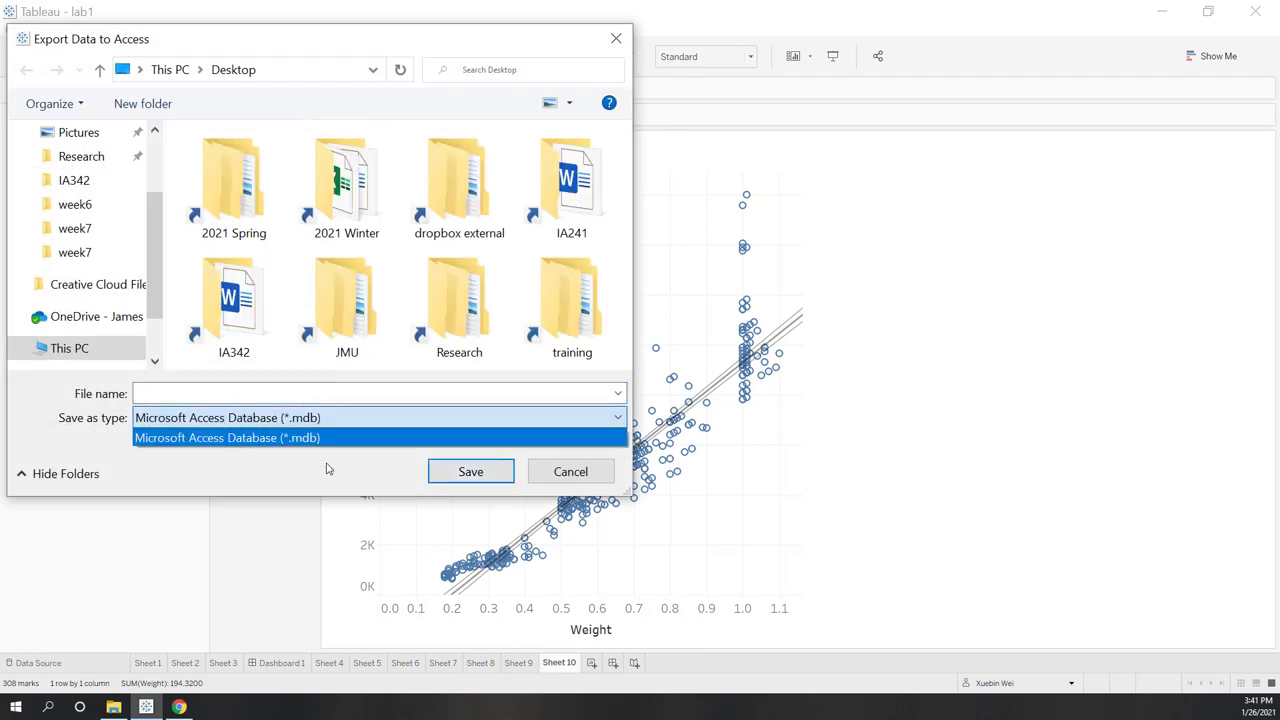
{"action": "left_click", "coordinate": [300, 438]}
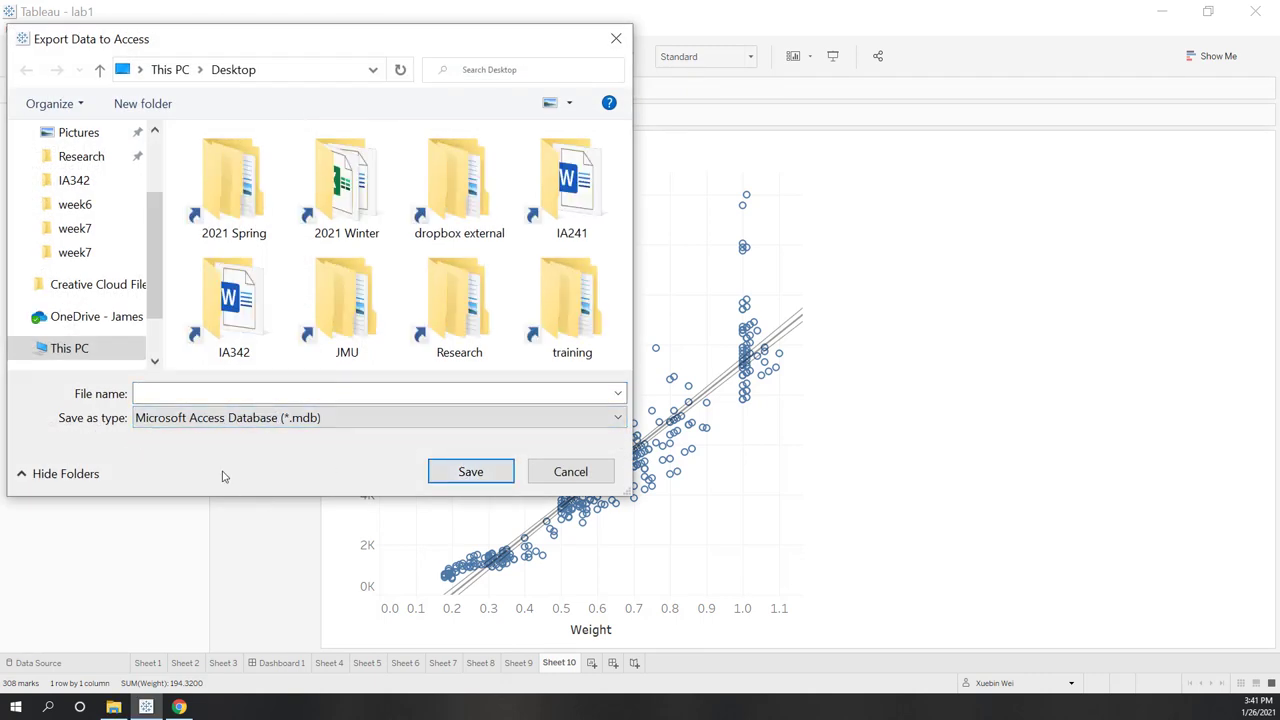
{"action": "left_click", "coordinate": [316, 393]}
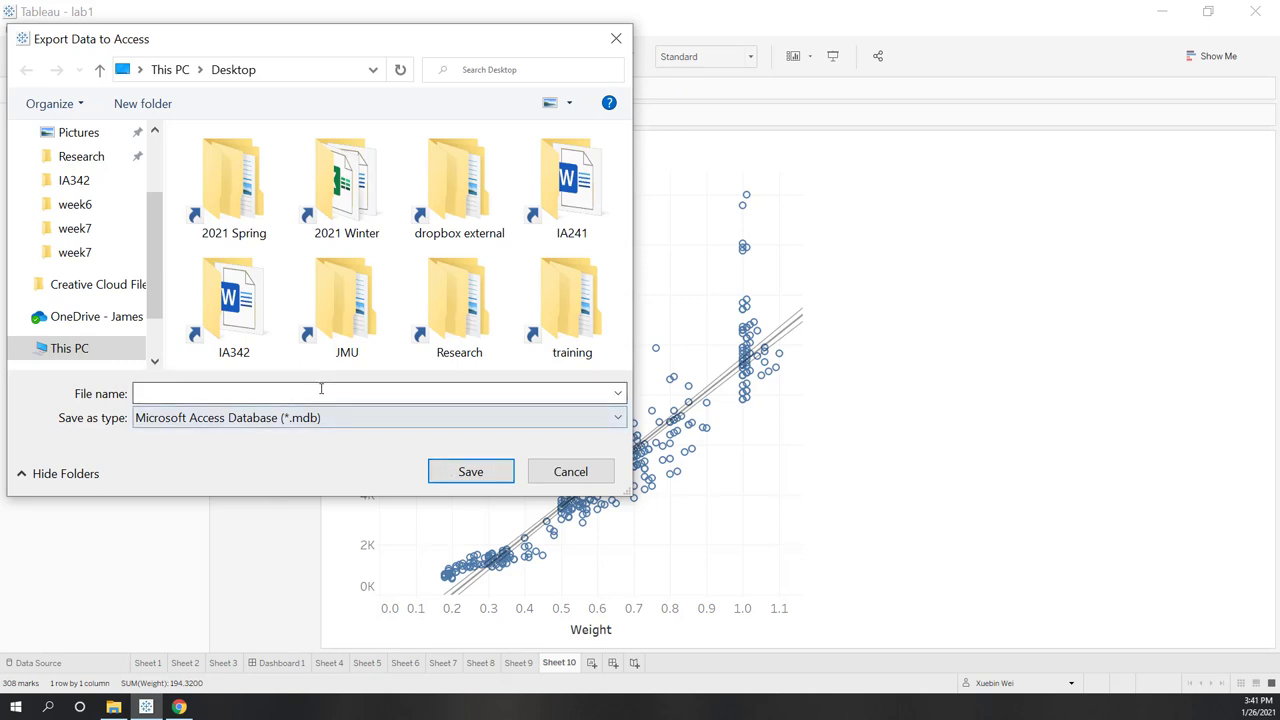
{"action": "left_click", "coordinate": [566, 476]}
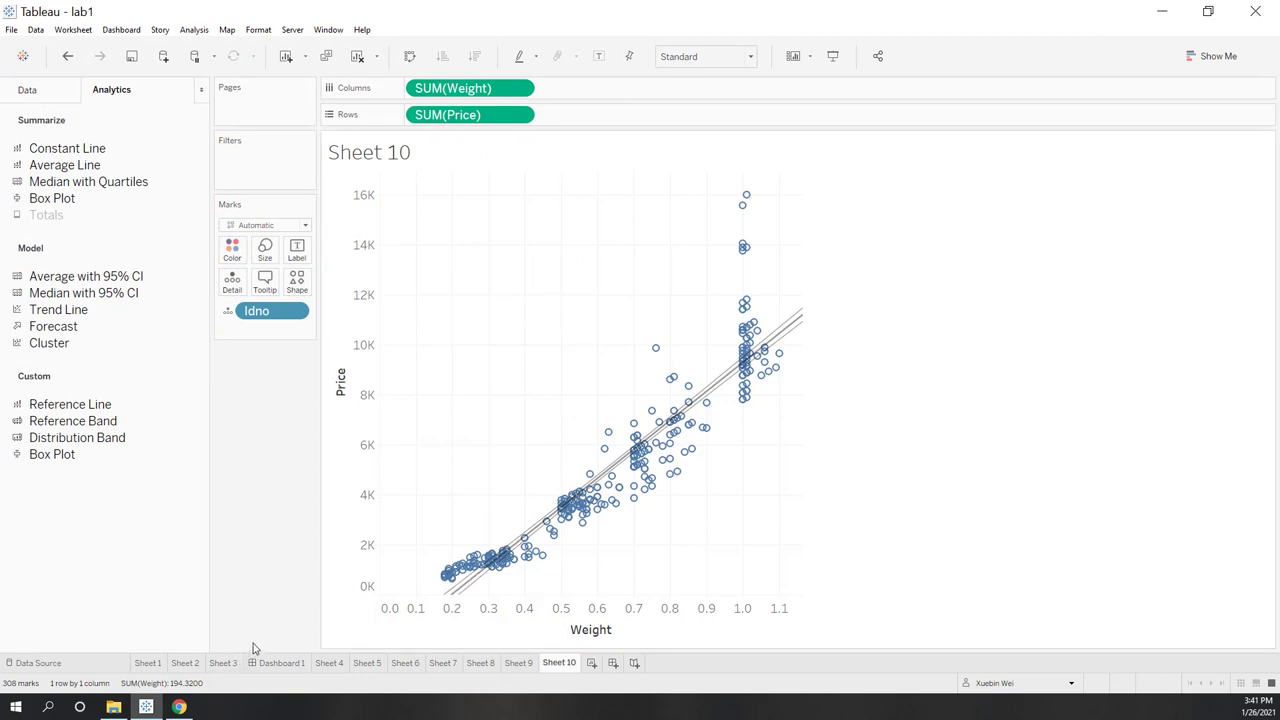
Try an average line on the Weight axis with the marks priced around 14K–16K selected, and remove it
{"action": "left_click_drag", "start_coordinate": [71, 173], "coordinate": [446, 245]}
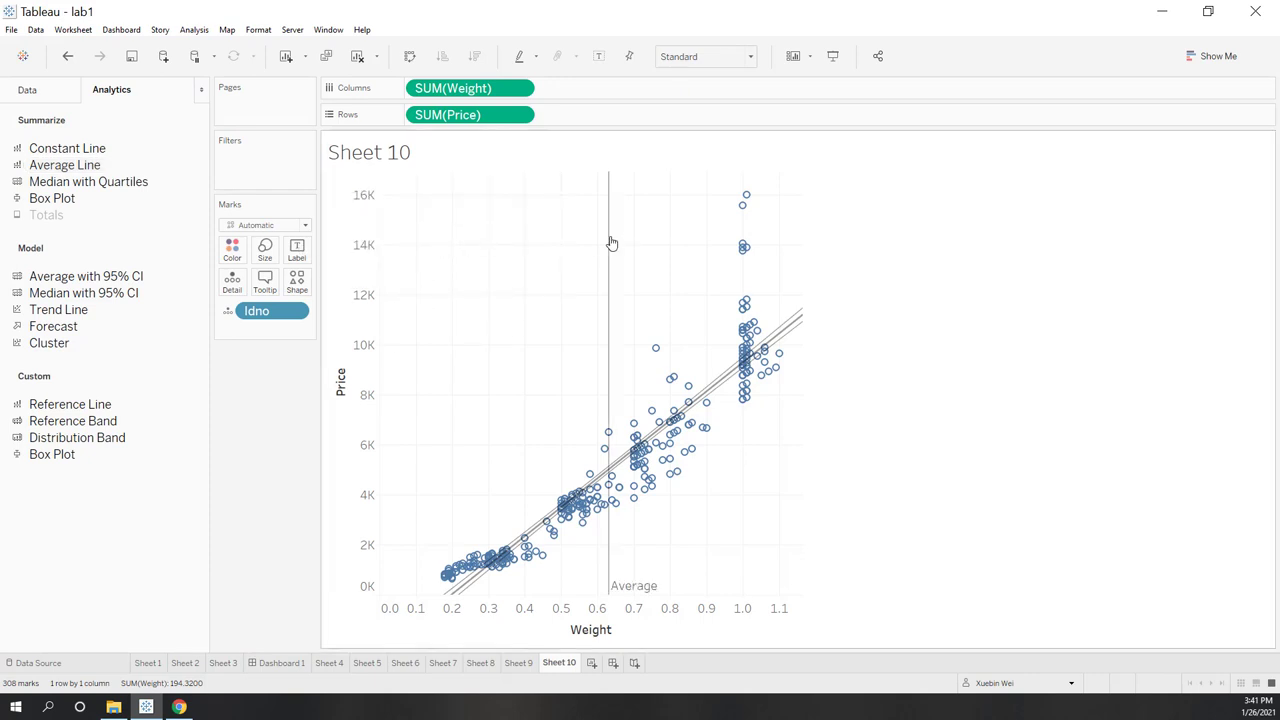
{"action": "left_click_drag", "start_coordinate": [695, 185], "coordinate": [790, 275]}
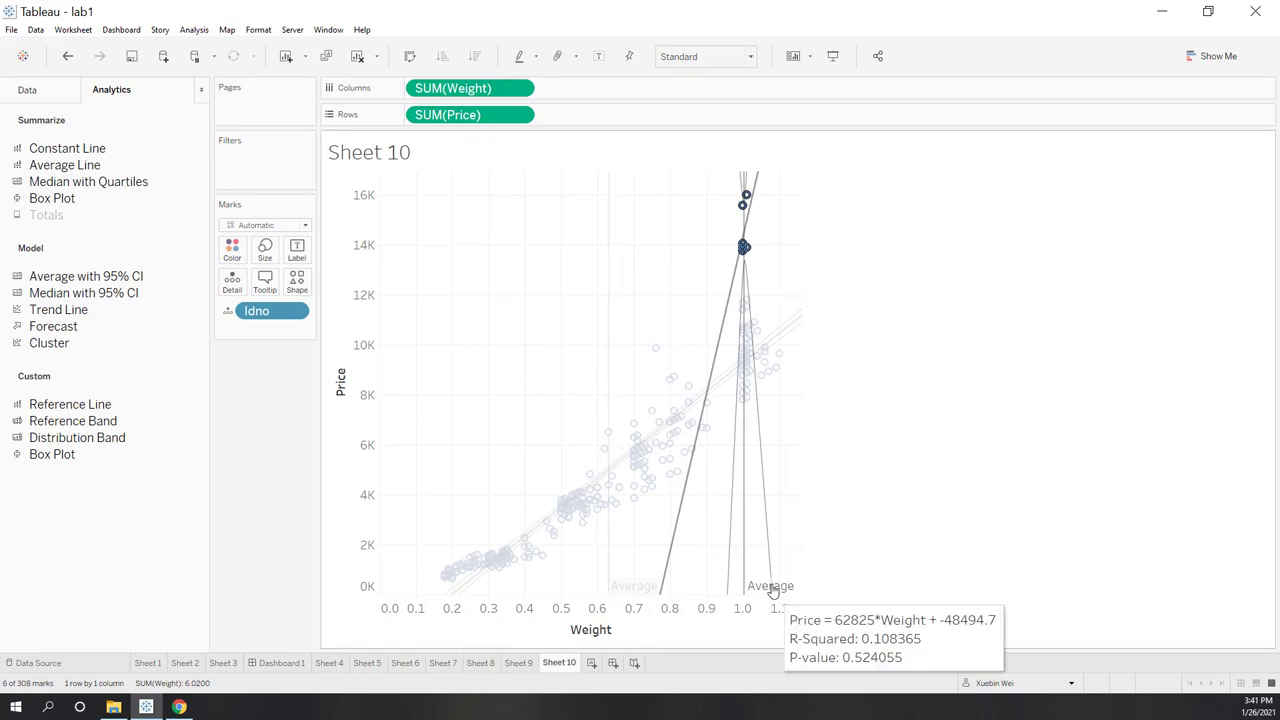
{"action": "left_click", "coordinate": [855, 573]}
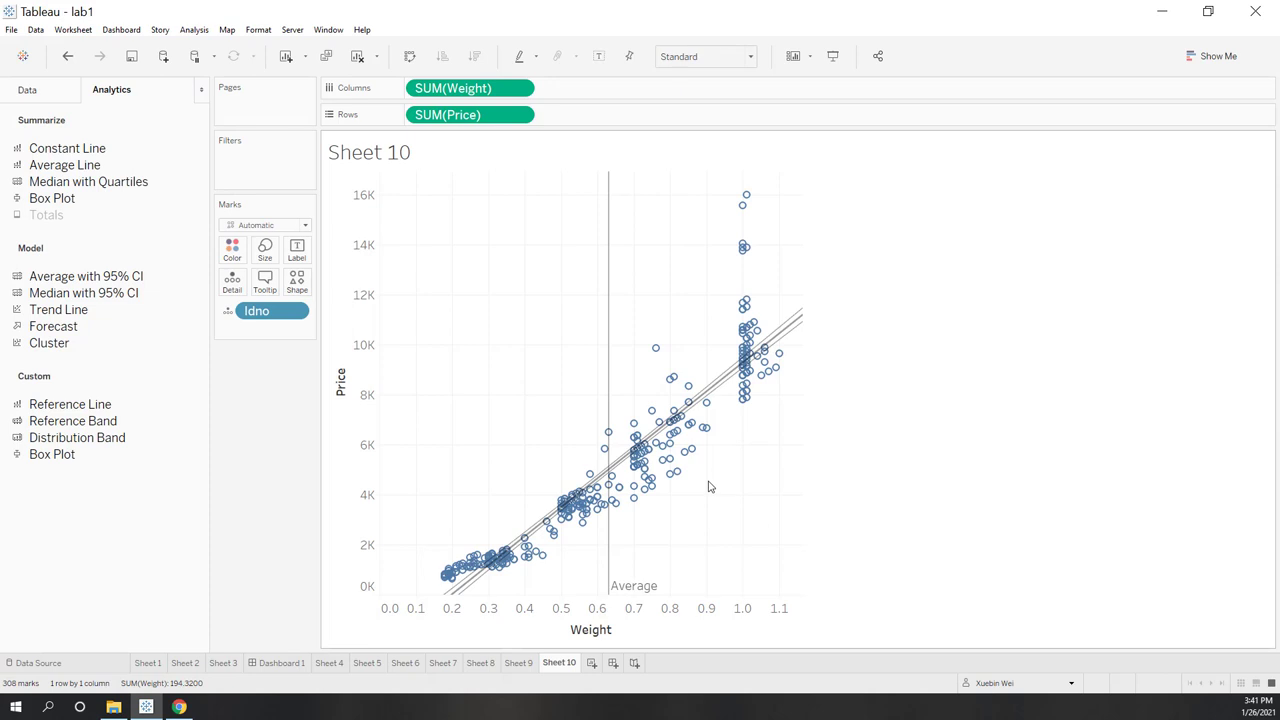
{"action": "left_click_drag", "start_coordinate": [608, 316], "coordinate": [128, 524]}
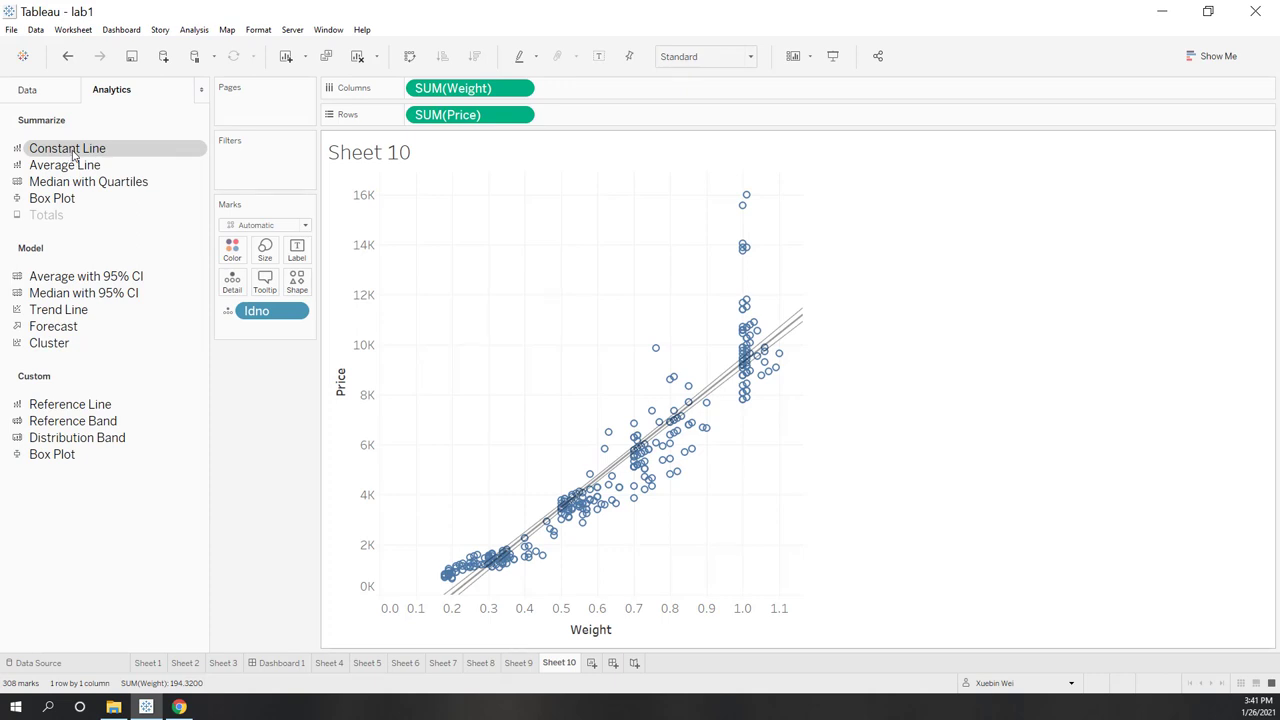
Add a constant line at 1 on the Weight axis
{"action": "left_click_drag", "start_coordinate": [70, 150], "coordinate": [453, 244]}
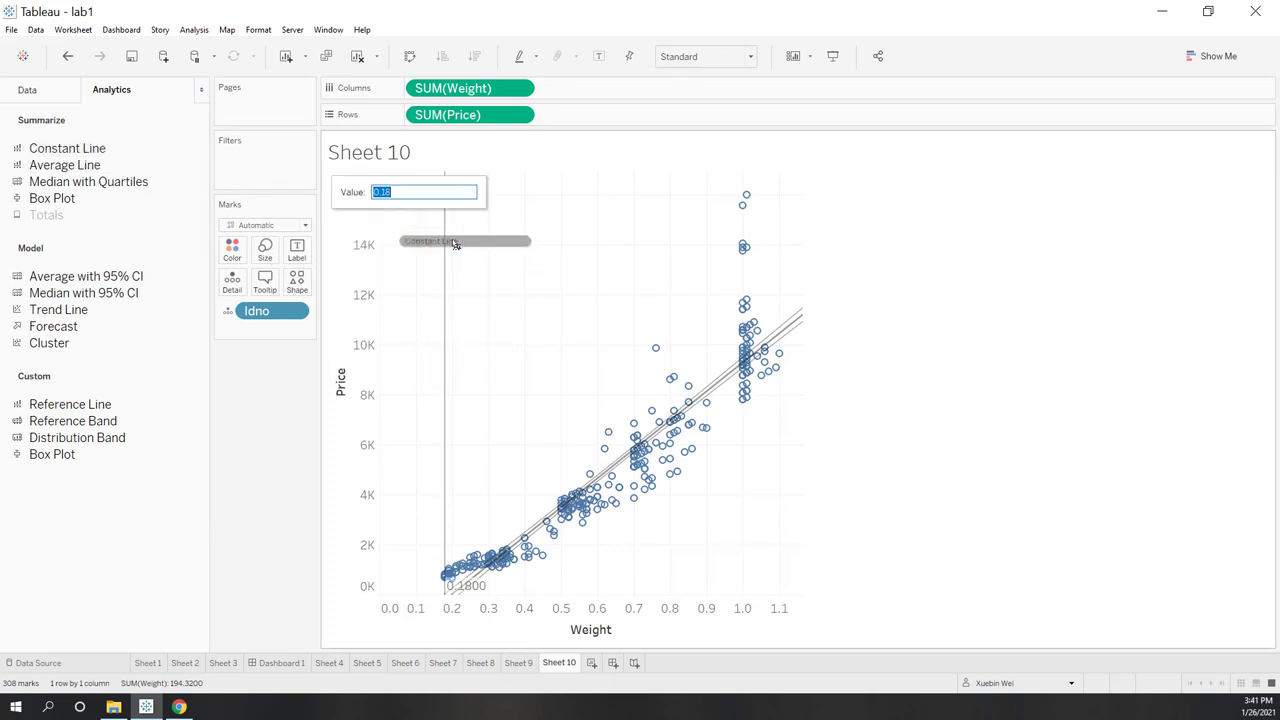
{"action": "type", "text": "1"}
{"action": "key", "text": "Return"}
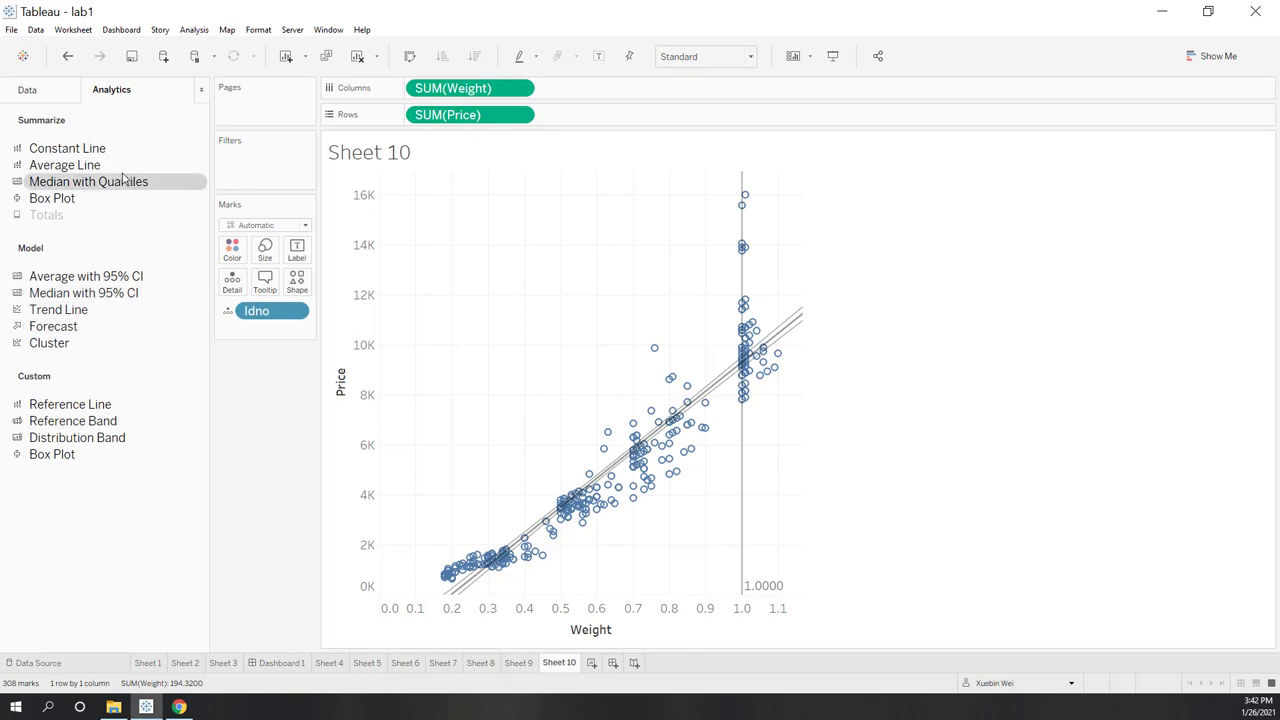
Add an average line for SUM(Price) across the table and set its label type to Custom
{"action": "left_click_drag", "start_coordinate": [108, 168], "coordinate": [451, 281]}
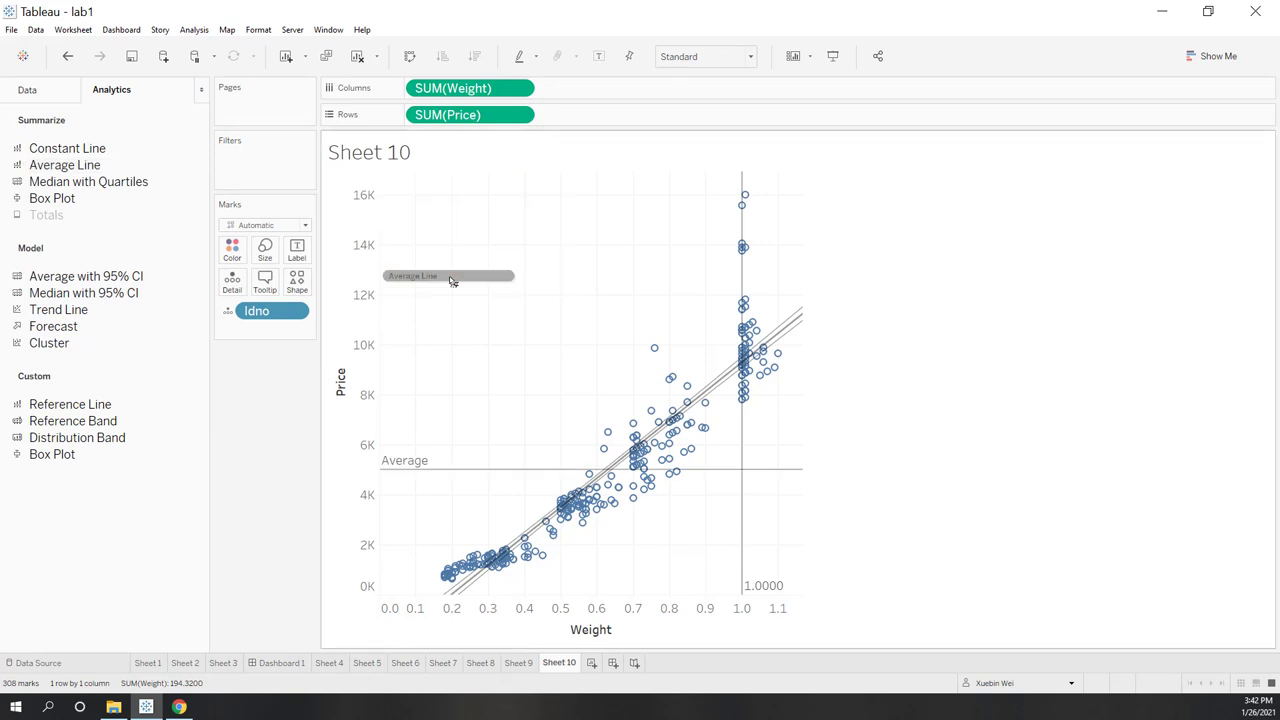
{"action": "left_click", "coordinate": [406, 468]}
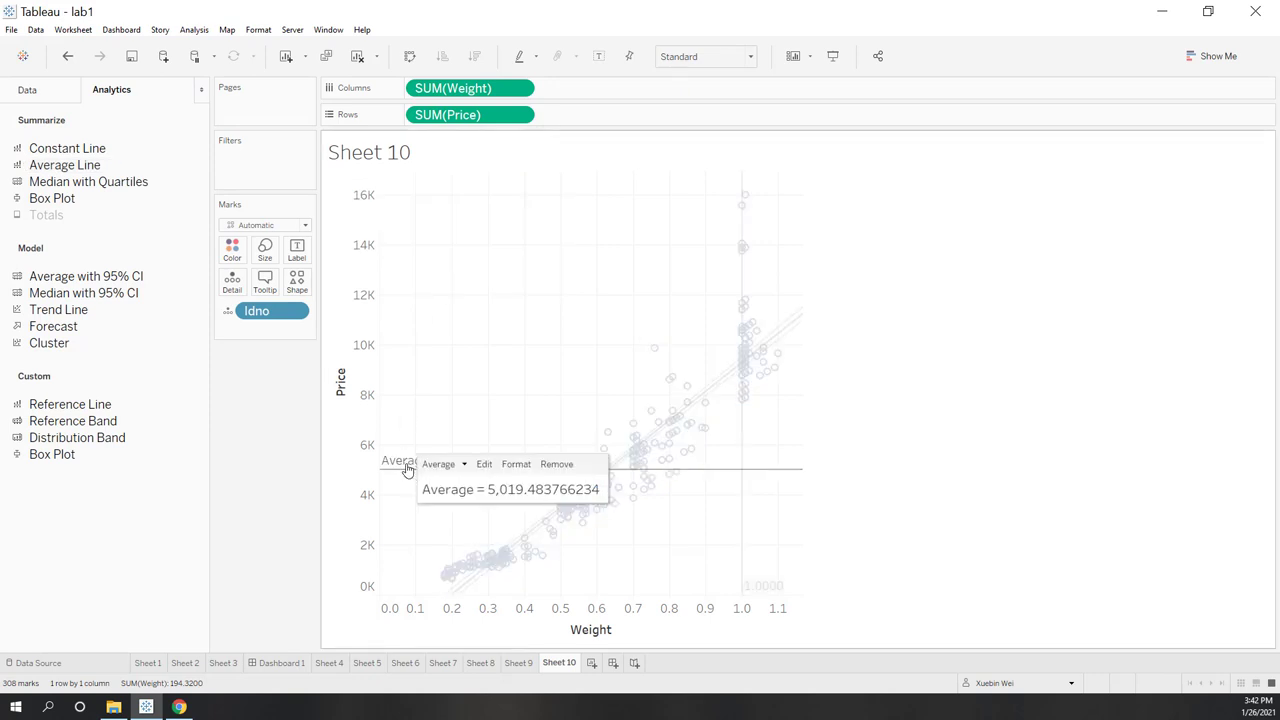
{"action": "left_click", "coordinate": [484, 464]}
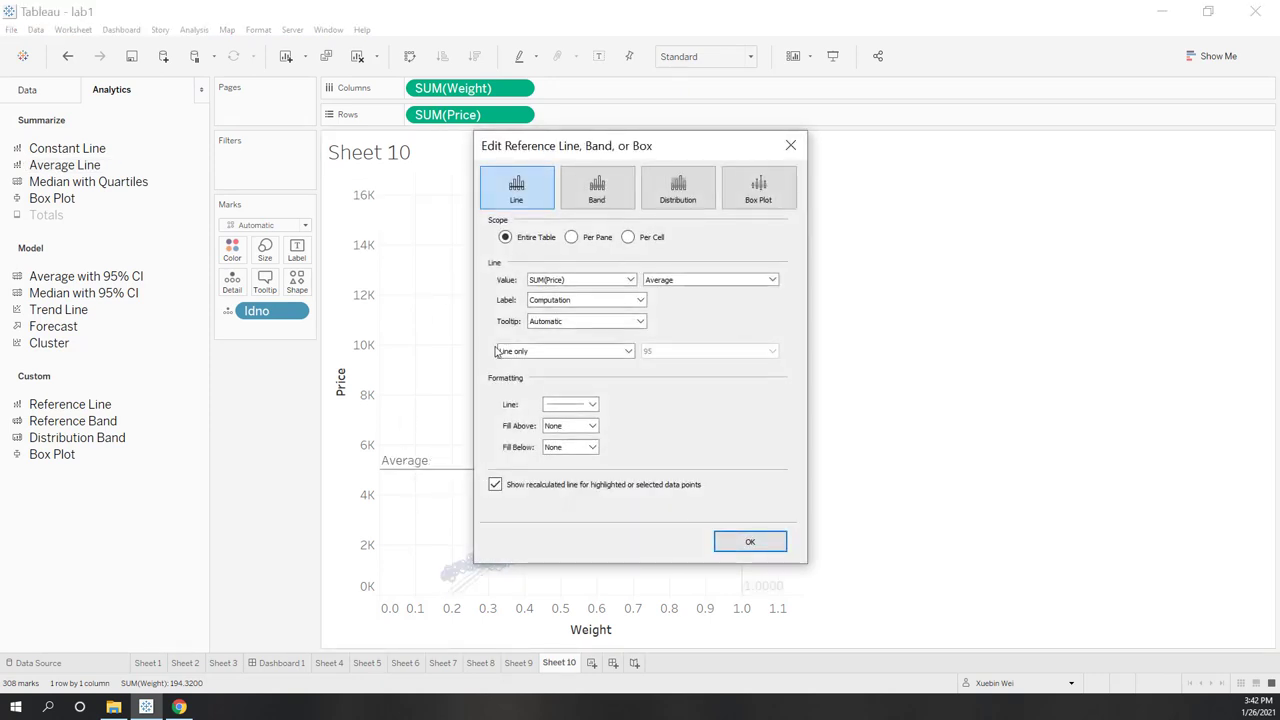
{"action": "left_click", "coordinate": [578, 301]}
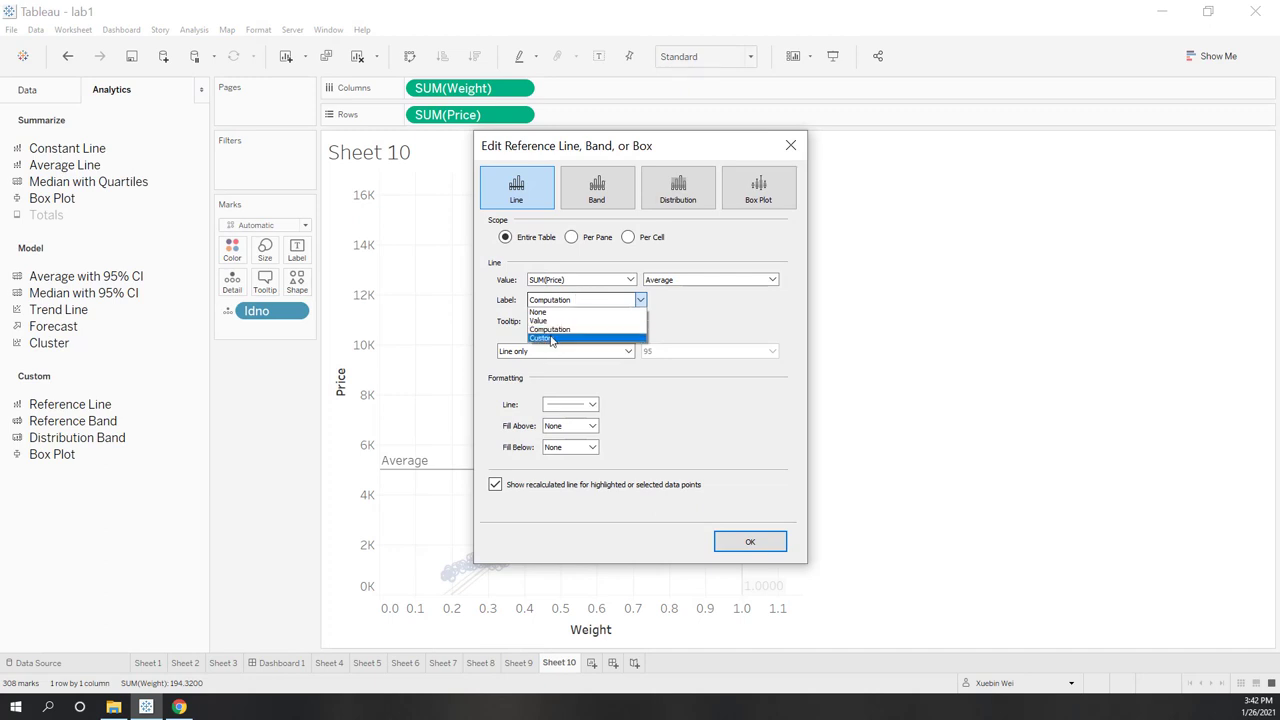
{"action": "left_click", "coordinate": [550, 338]}
Compose the average line's custom label as "The <Computation> <Field Name> is <Value>" and apply it
{"action": "left_click_drag", "start_coordinate": [618, 145], "coordinate": [829, 141]}
{"action": "left_click", "coordinate": [985, 298]}
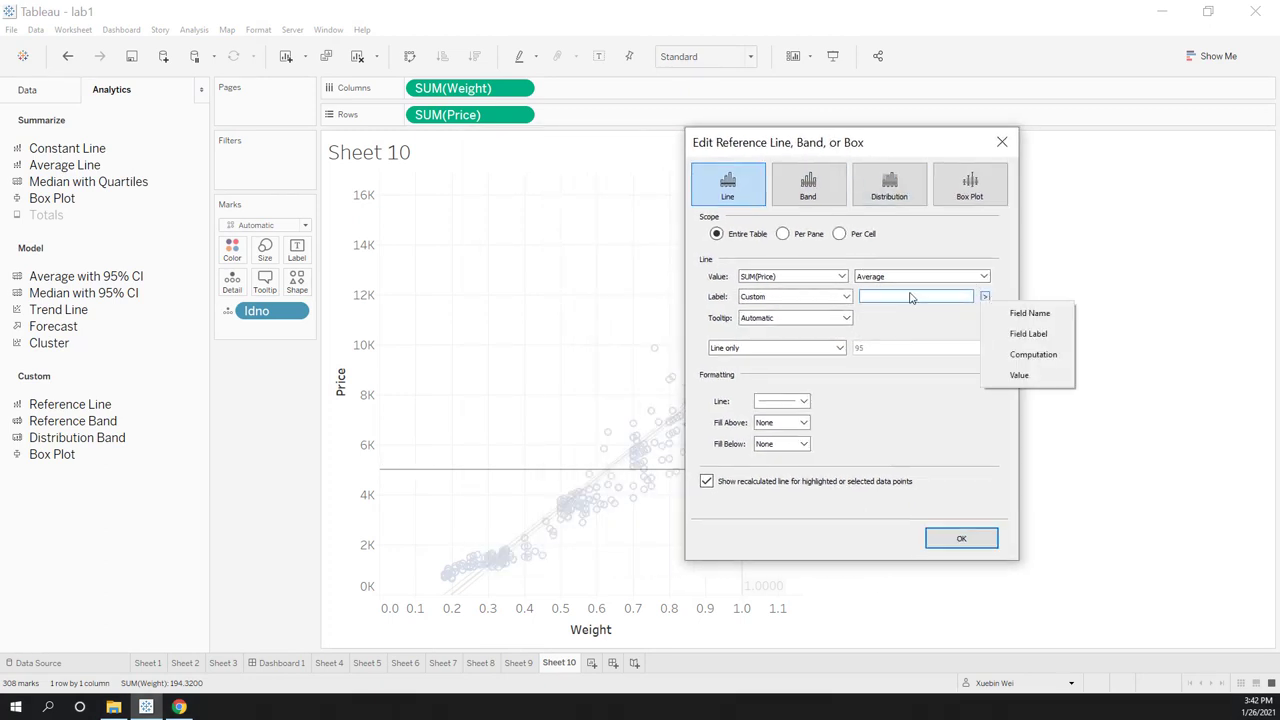
{"action": "left_click", "coordinate": [910, 296]}
{"action": "type", "text": "The"}
{"action": "left_click", "coordinate": [985, 296]}
{"action": "left_click", "coordinate": [1031, 355]}
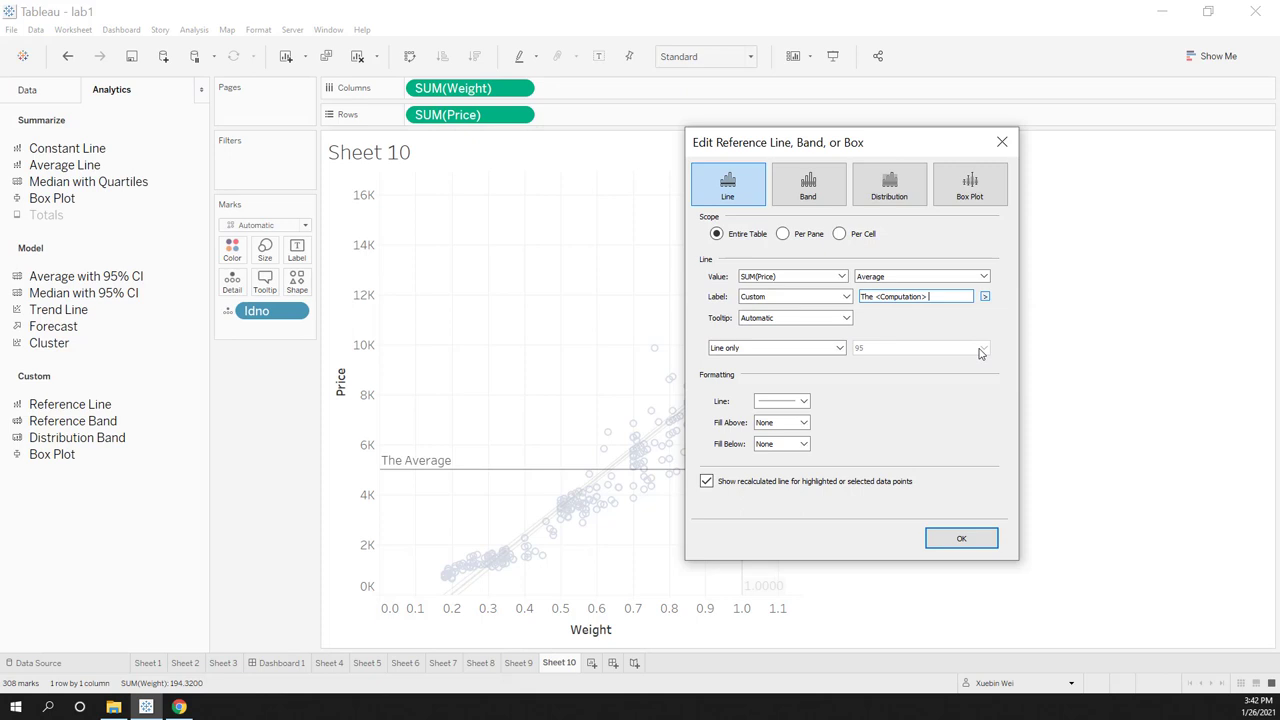
{"action": "left_click", "coordinate": [985, 297]}
{"action": "left_click", "coordinate": [993, 312]}
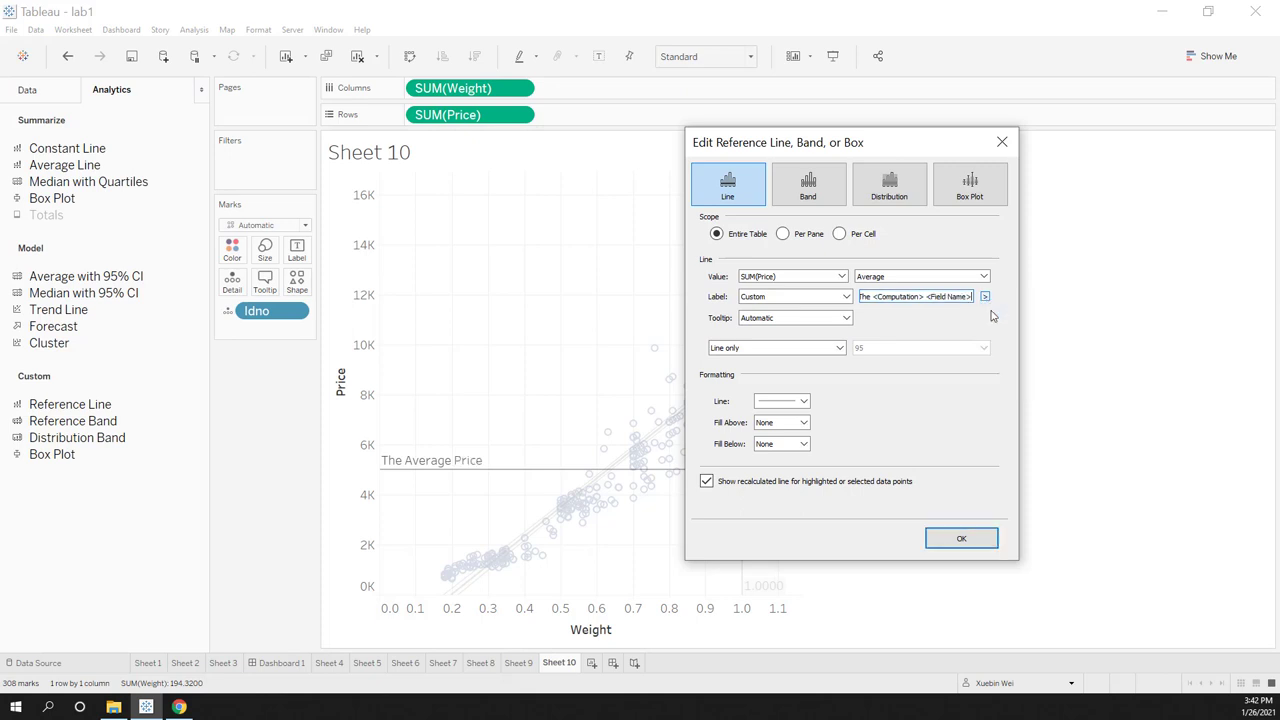
{"action": "type", "text": "is"}
{"action": "left_click", "coordinate": [985, 297]}
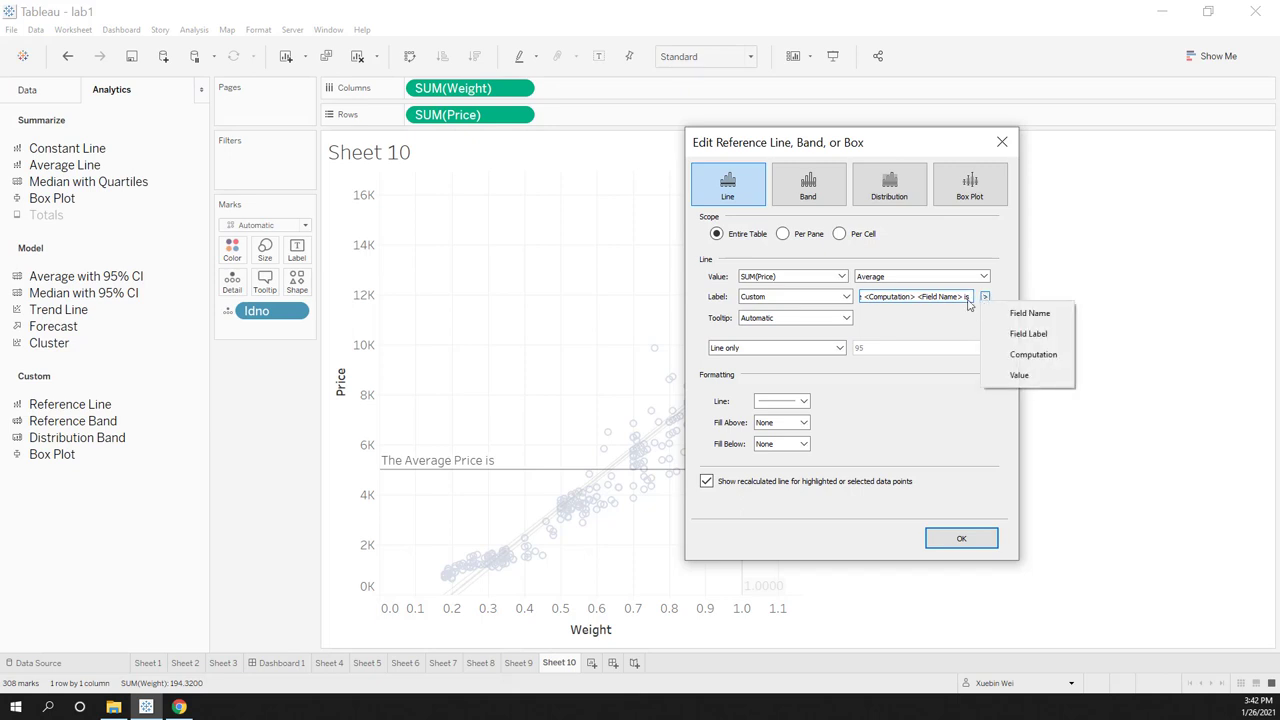
{"action": "left_click", "coordinate": [1000, 377]}
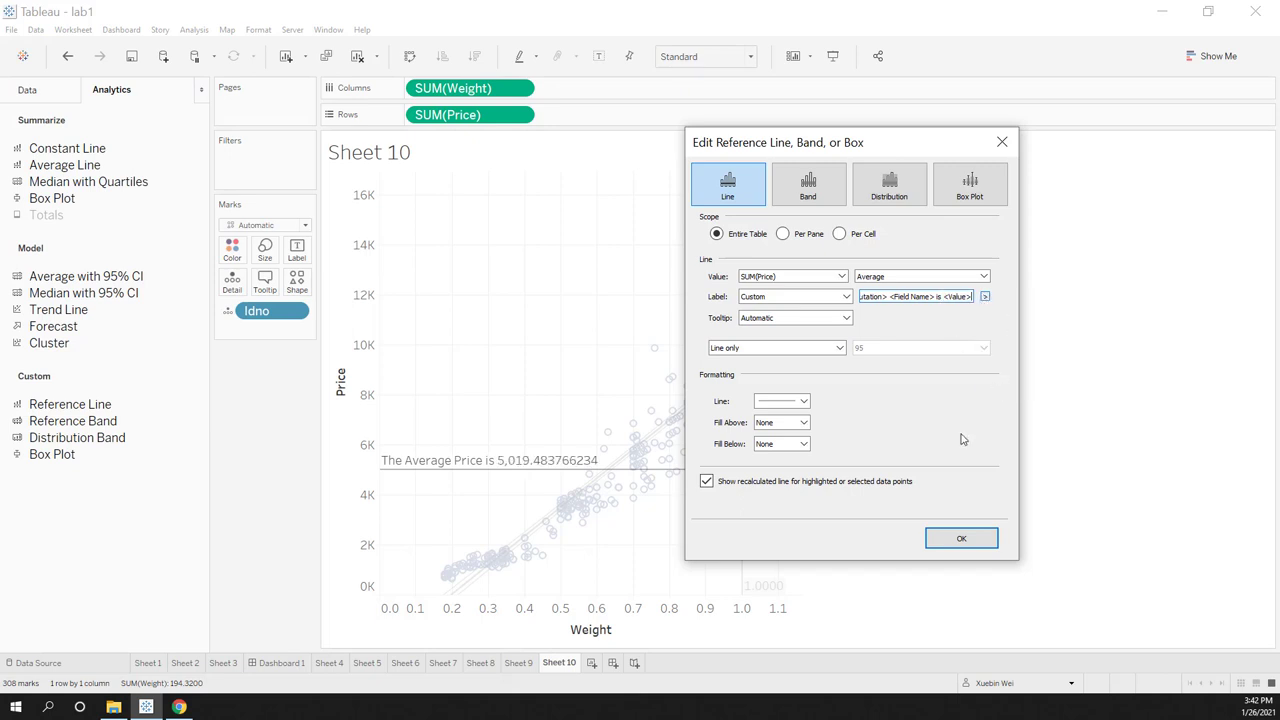
{"action": "left_click", "coordinate": [961, 539]}
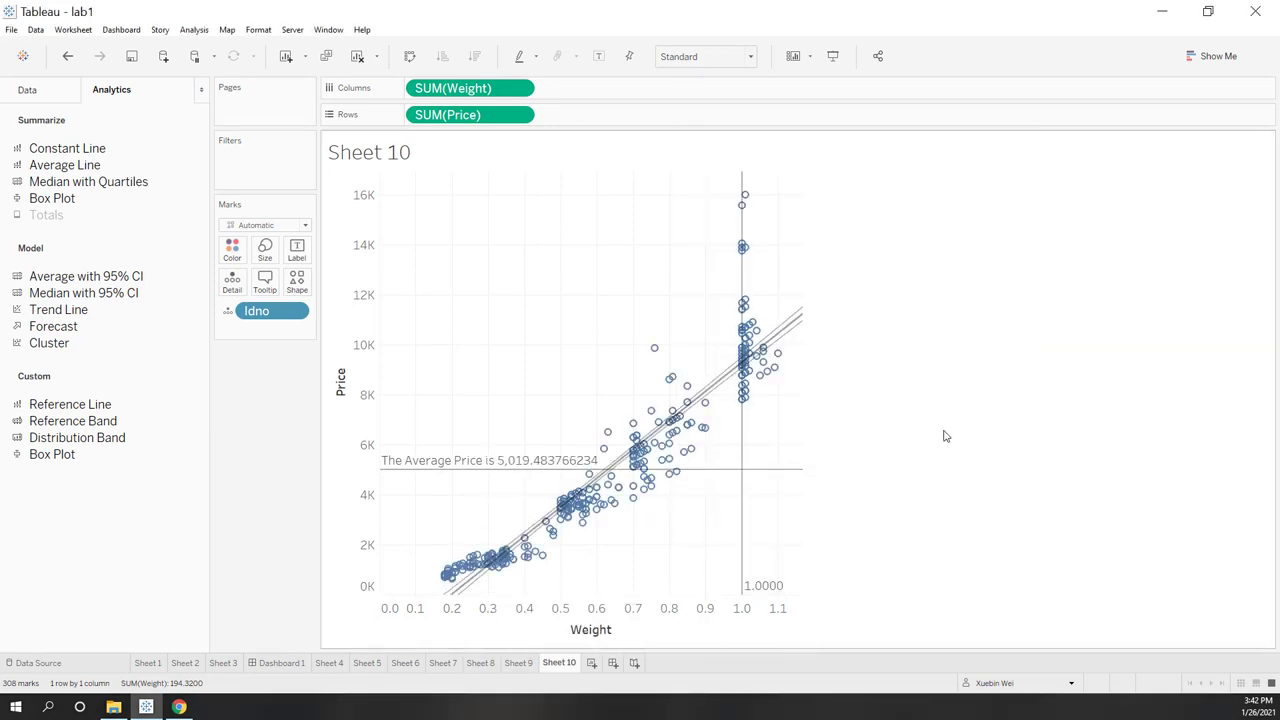
Check the recalculated average line by selecting the higher-priced marks around 0.75–0.9 weight, and clear the selection
{"action": "mouse_move", "coordinate": [527, 472]}
{"action": "left_click_drag", "start_coordinate": [575, 302], "coordinate": [720, 430]}
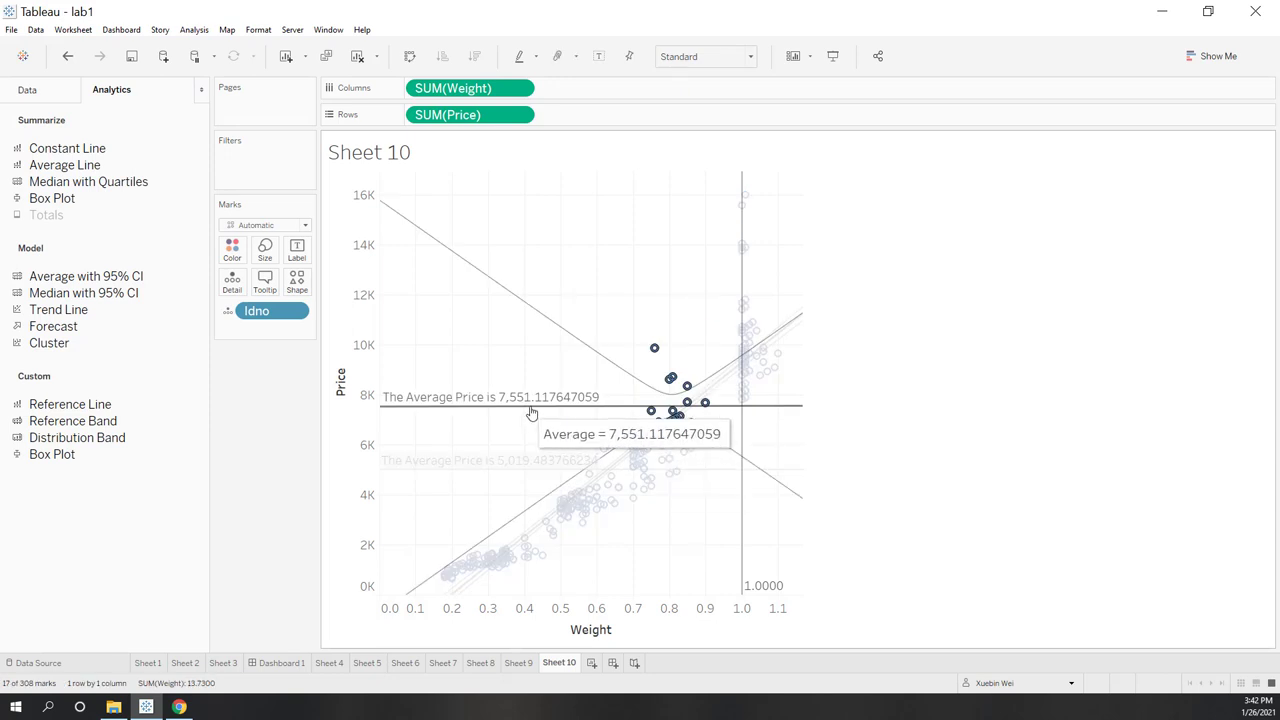
{"action": "left_click", "coordinate": [984, 429]}
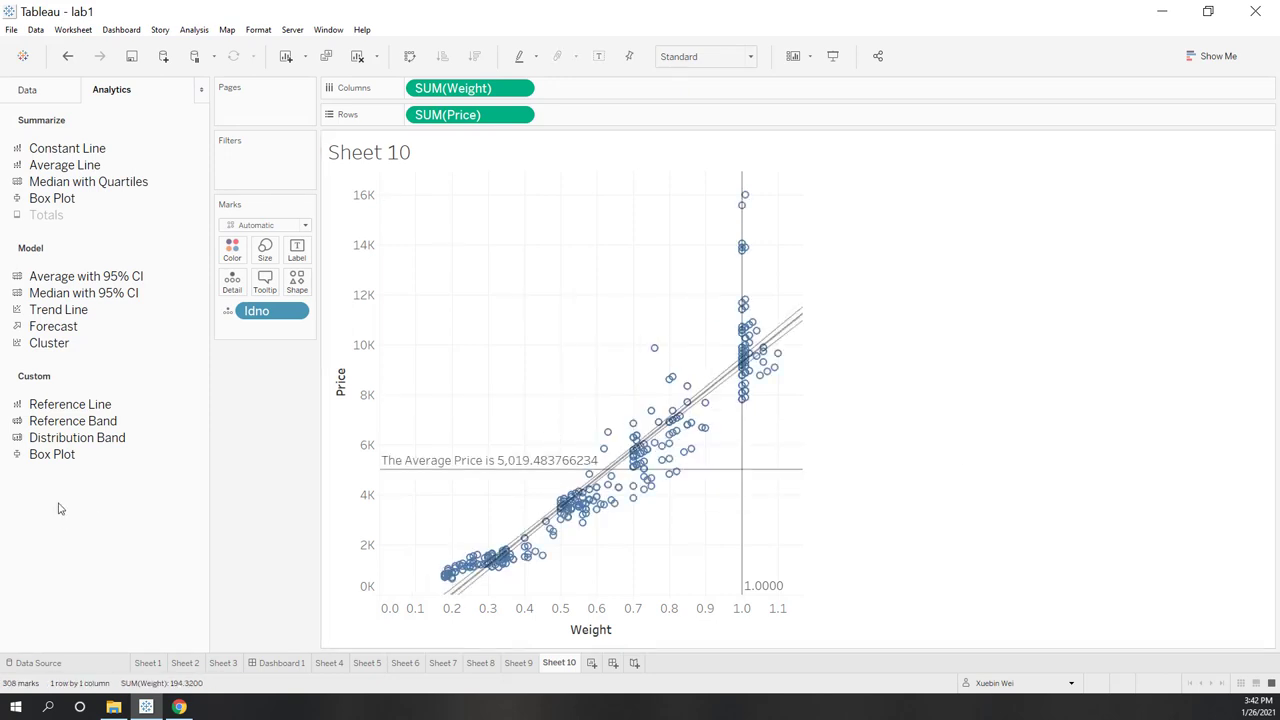
Add a distribution band at 60% and 80% of average weight across the entire table, and remove it again
{"action": "left_click_drag", "start_coordinate": [193, 451], "coordinate": [455, 253]}
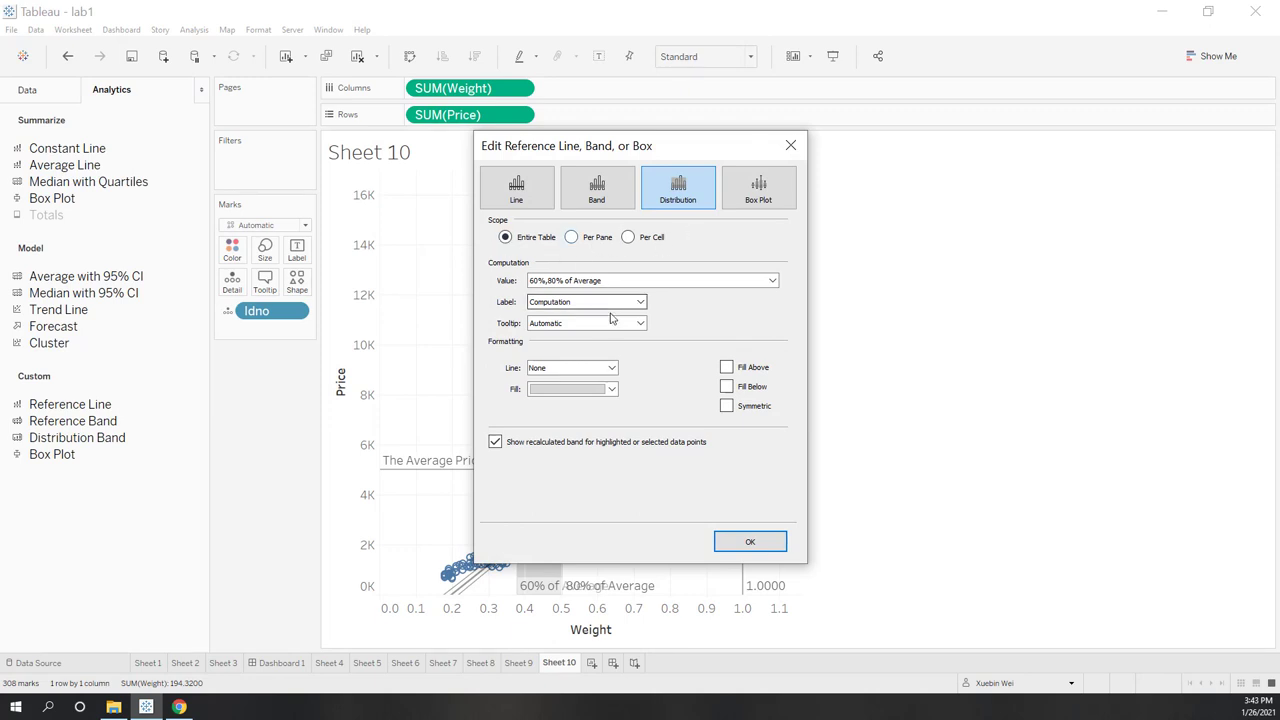
{"action": "left_click", "coordinate": [604, 281]}
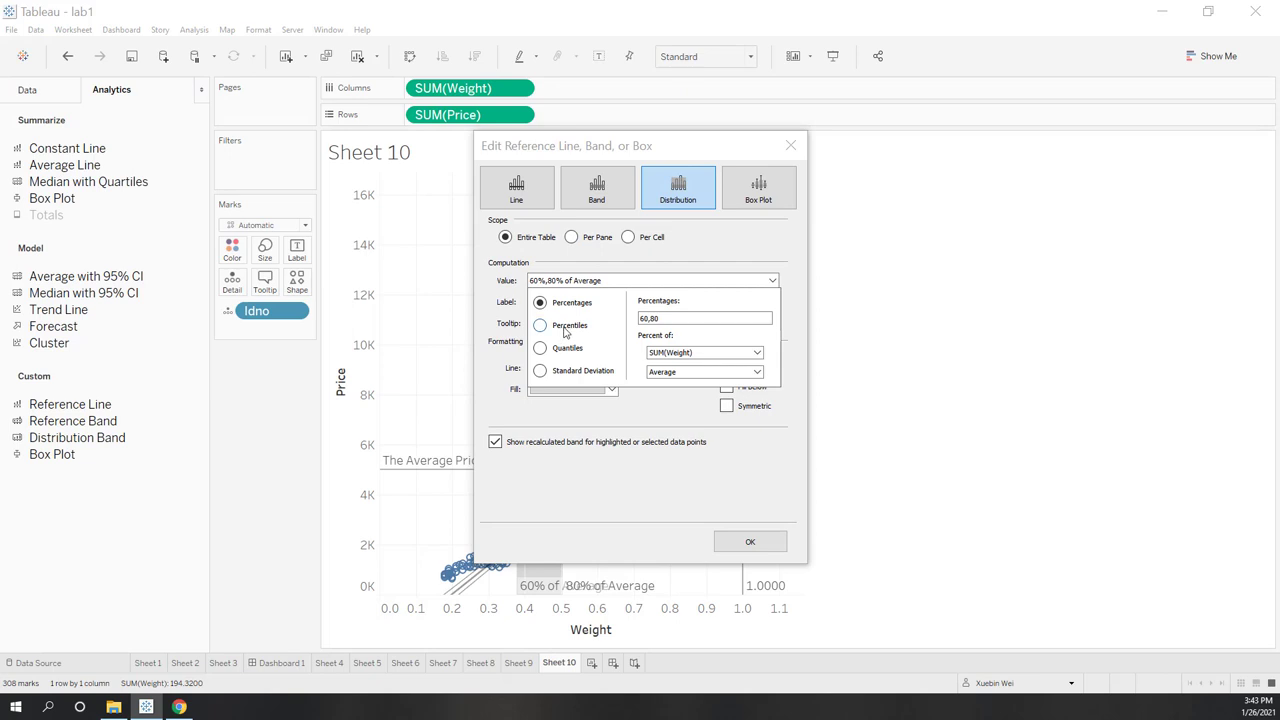
{"action": "left_click", "coordinate": [605, 515]}
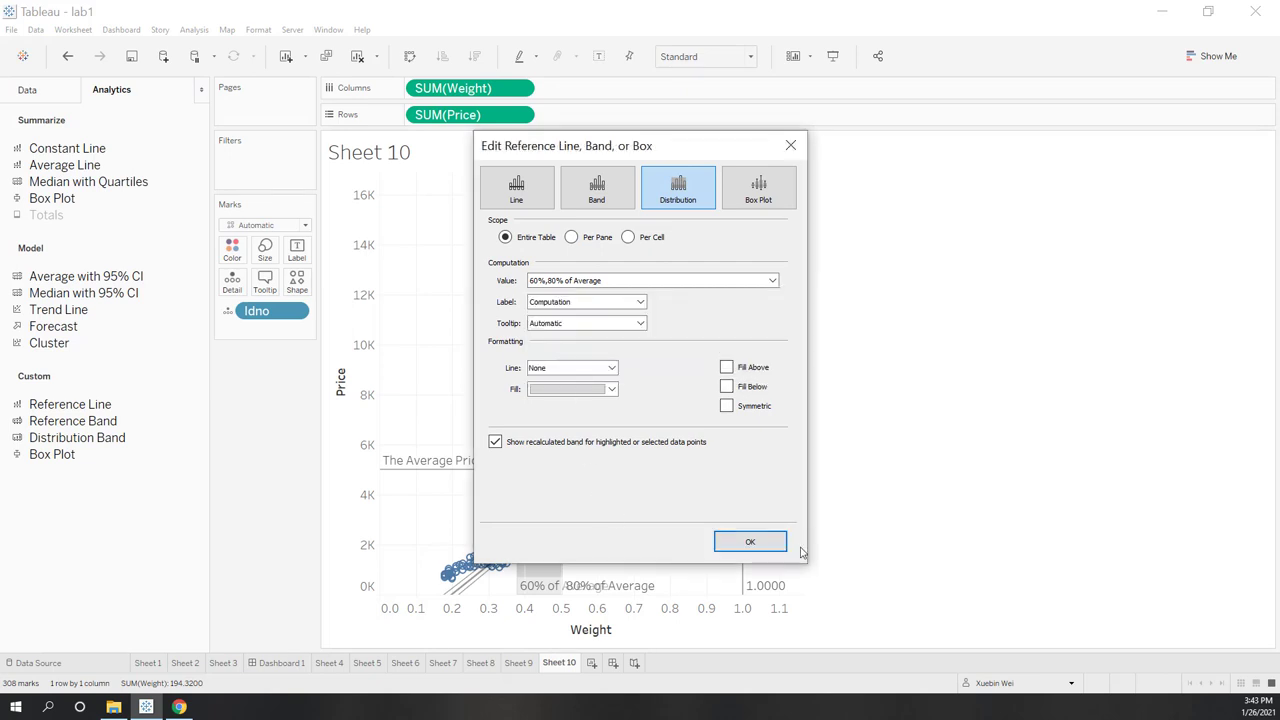
{"action": "left_click", "coordinate": [750, 541]}
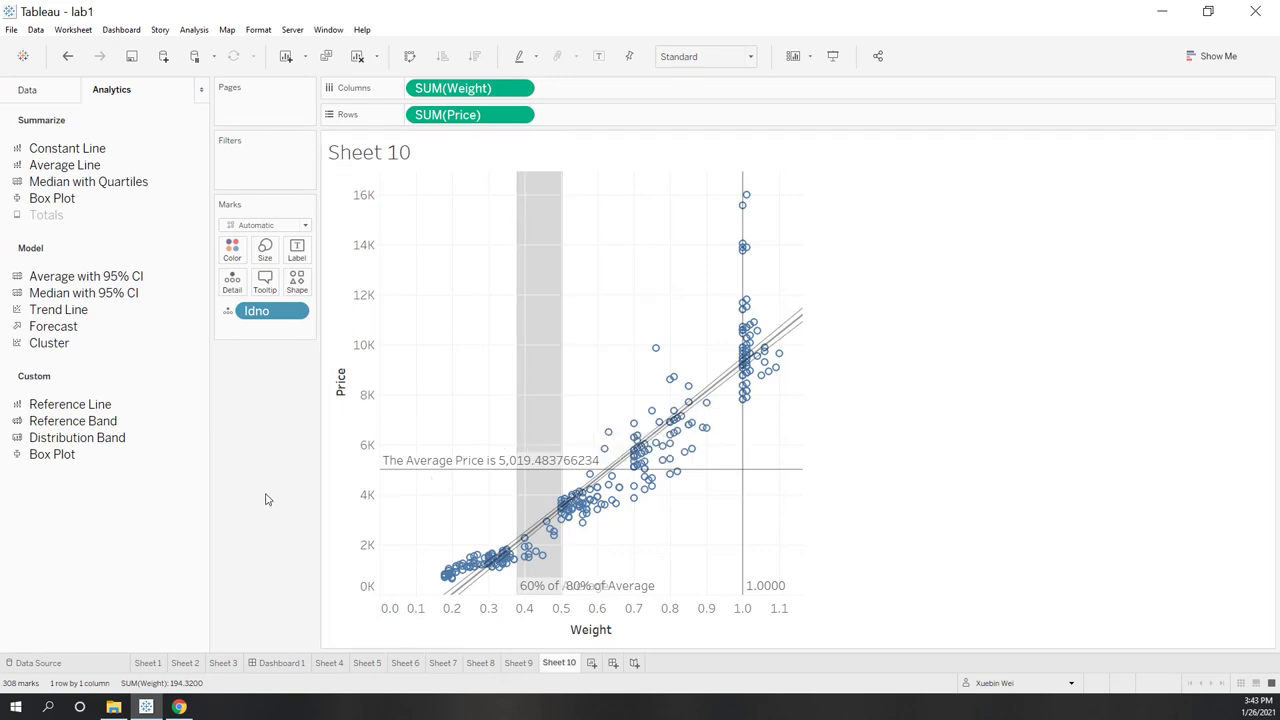
{"action": "mouse_move", "coordinate": [545, 339]}
{"action": "left_click_drag", "start_coordinate": [545, 339], "coordinate": [208, 560]}
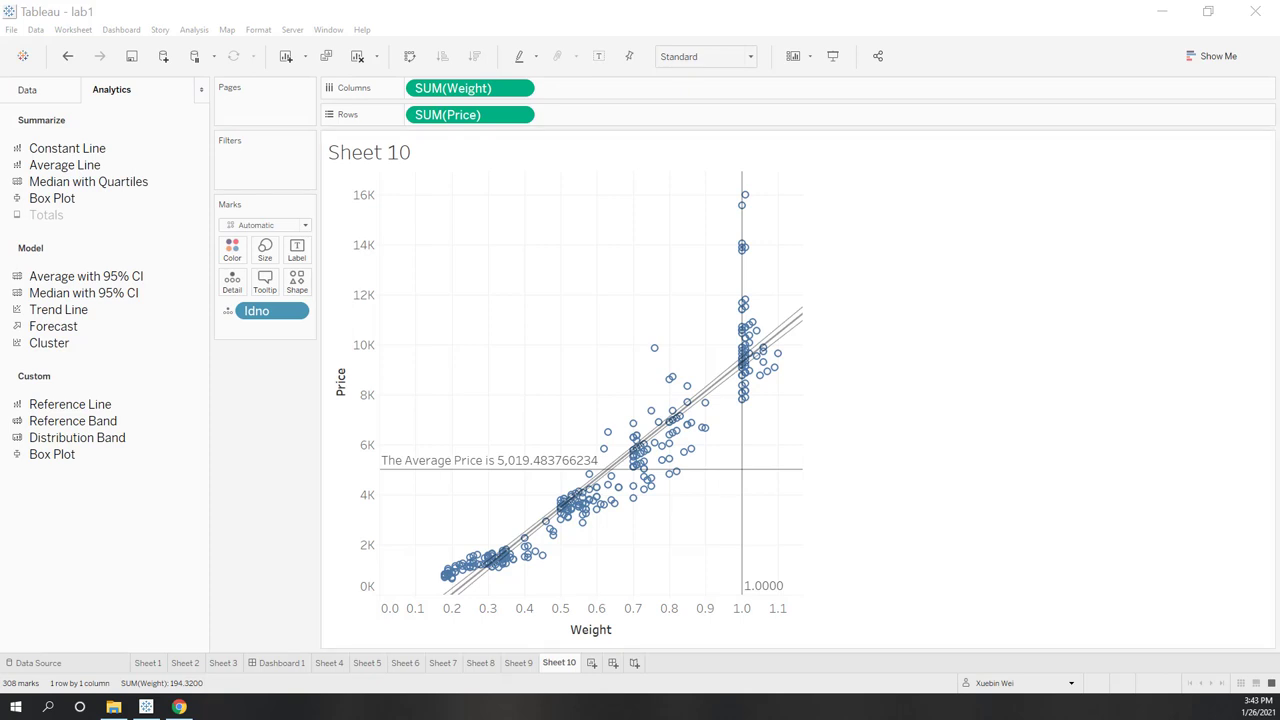
Cluster the scatter plot marks by SUM(Price) and SUM(Weight) into 3 clusters
{"action": "left_click", "coordinate": [36, 349]}
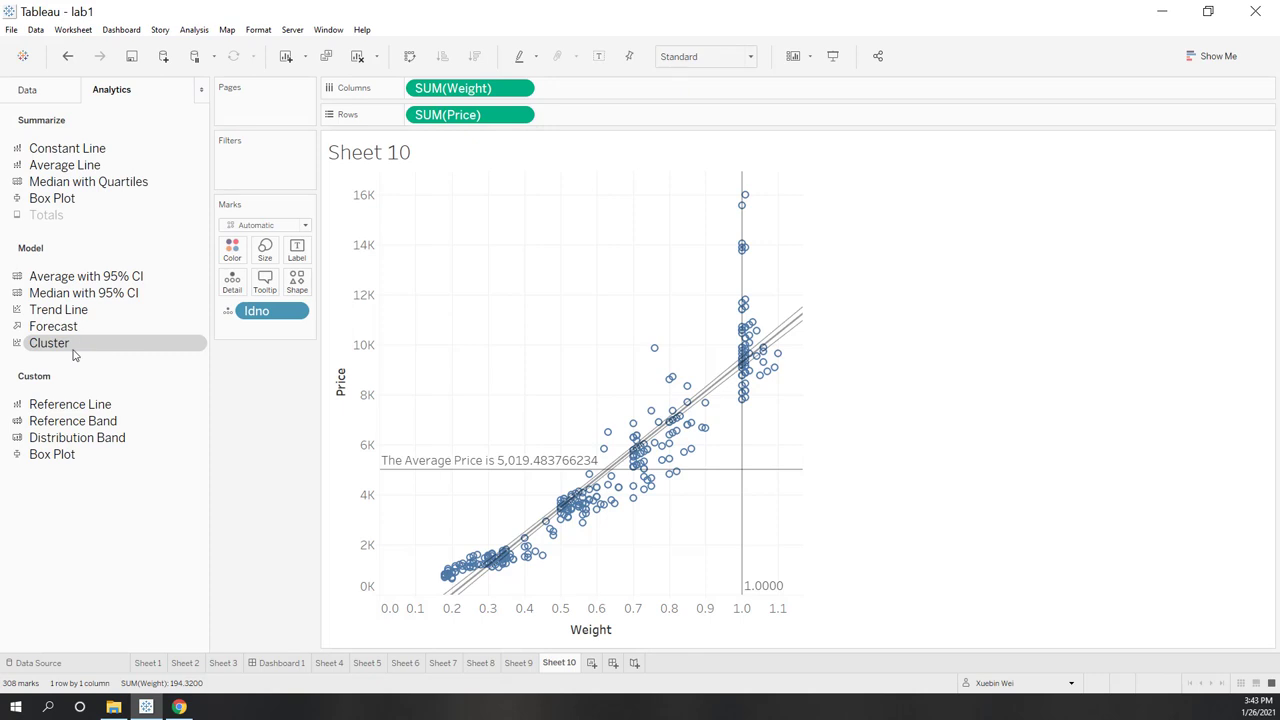
{"action": "left_click_drag", "start_coordinate": [69, 343], "coordinate": [441, 197]}
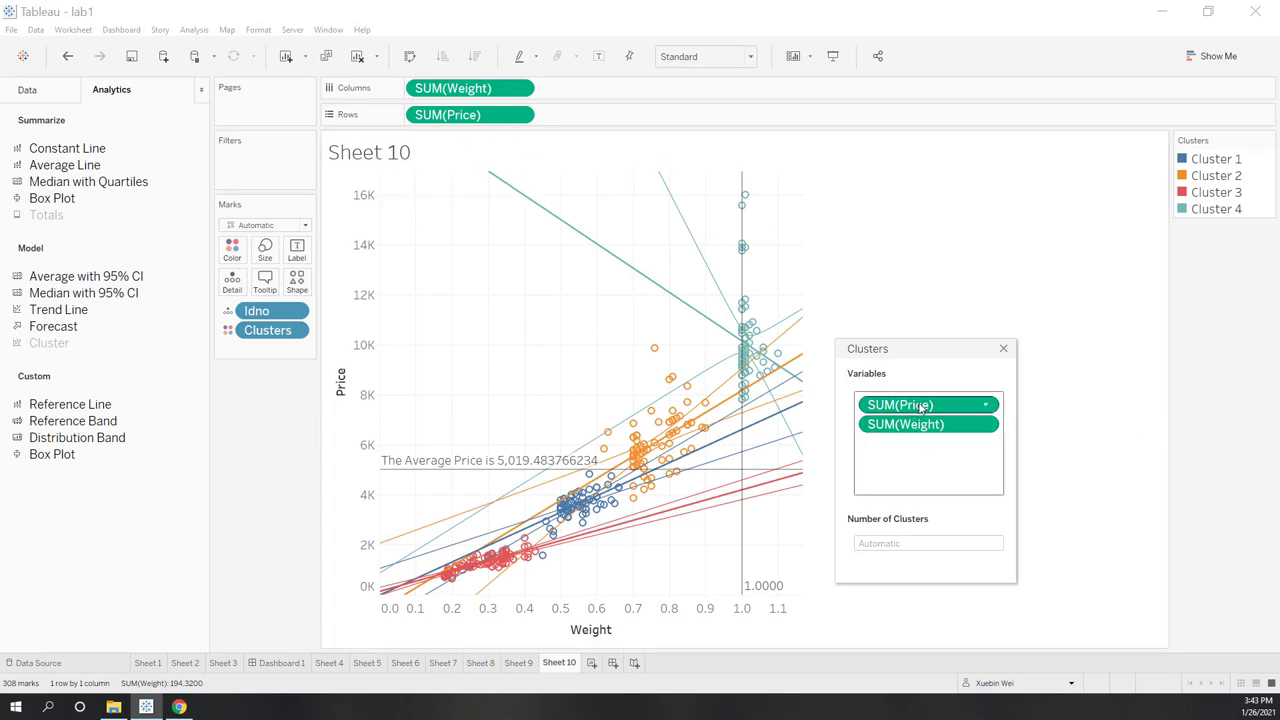
{"action": "left_click", "coordinate": [894, 545]}
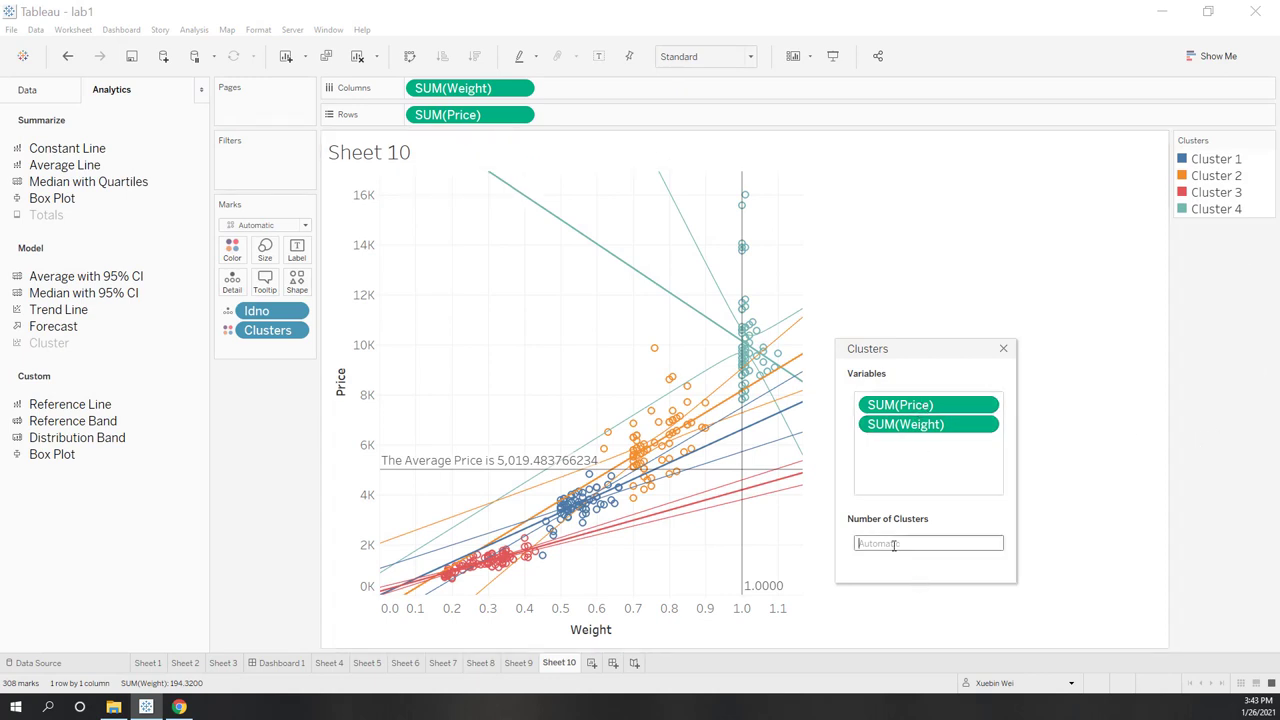
{"action": "type", "text": "3"}
{"action": "left_click", "coordinate": [1003, 348]}
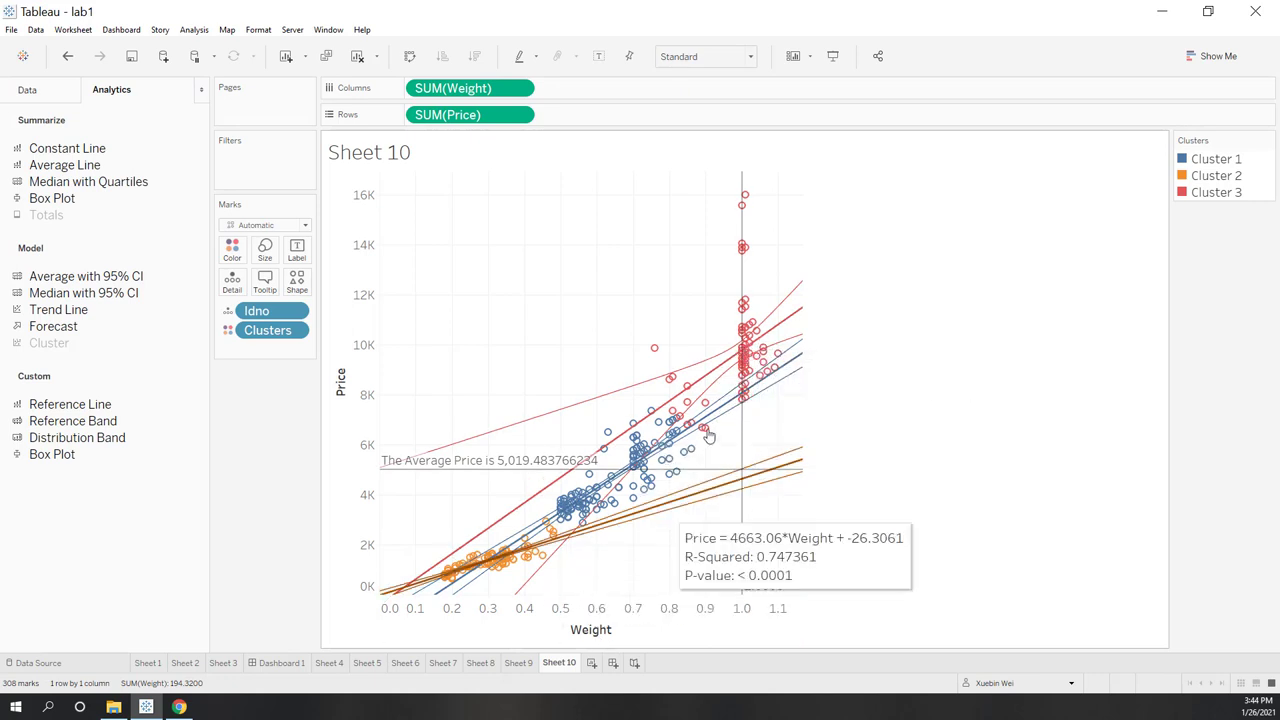
Edit all trend lines to drop the separate line per color, using one linear trend line with confidence bands for all clusters
{"action": "left_click", "coordinate": [771, 340]}
{"action": "right_click", "coordinate": [771, 340]}
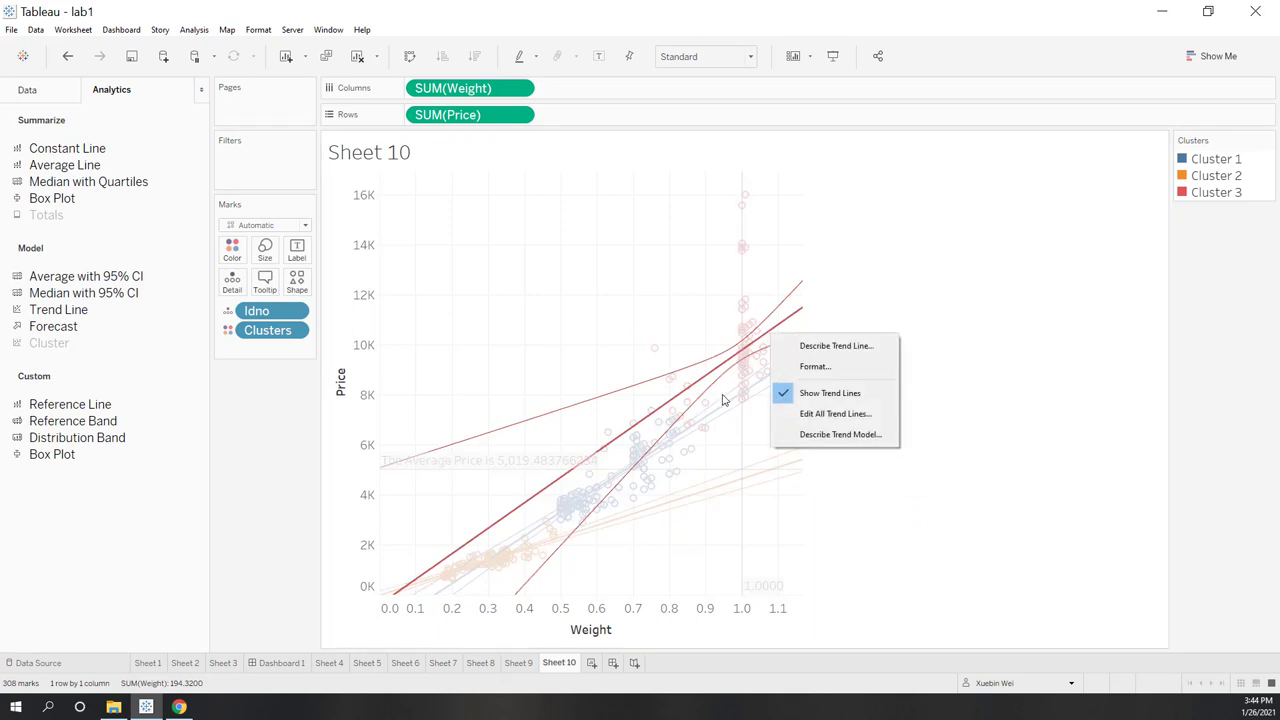
{"action": "left_click", "coordinate": [814, 418]}
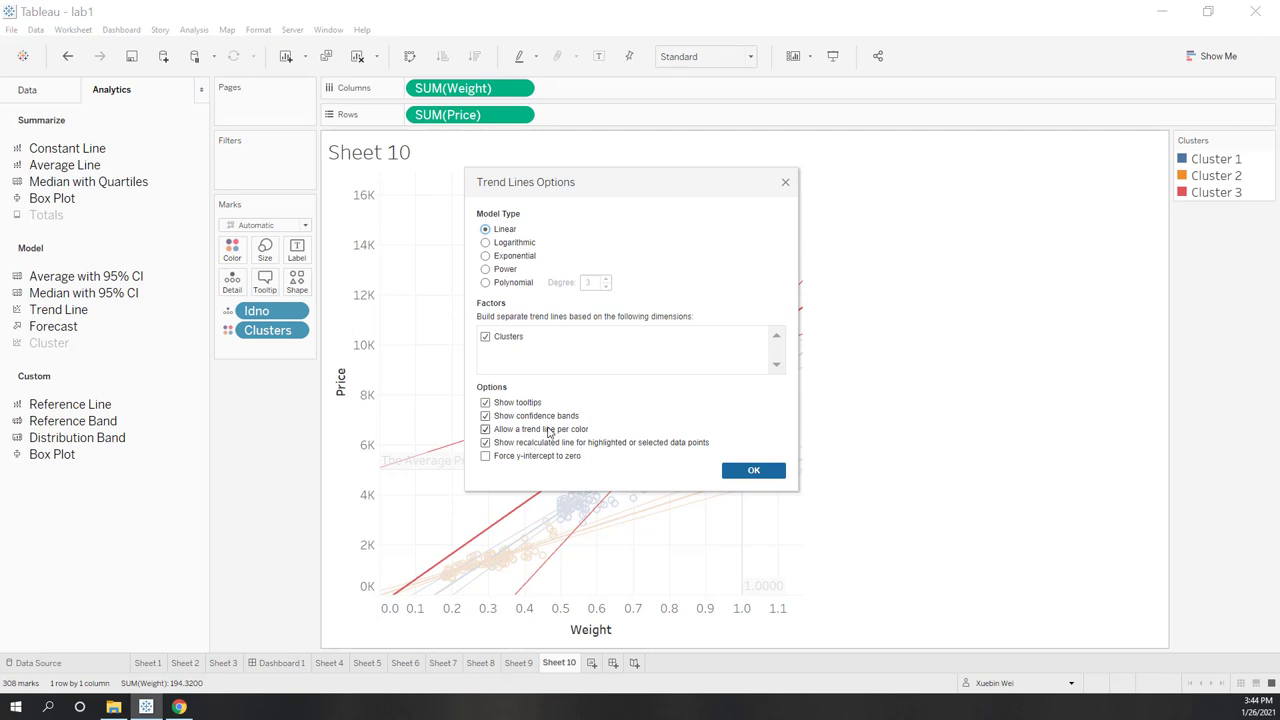
{"action": "left_click", "coordinate": [754, 474]}
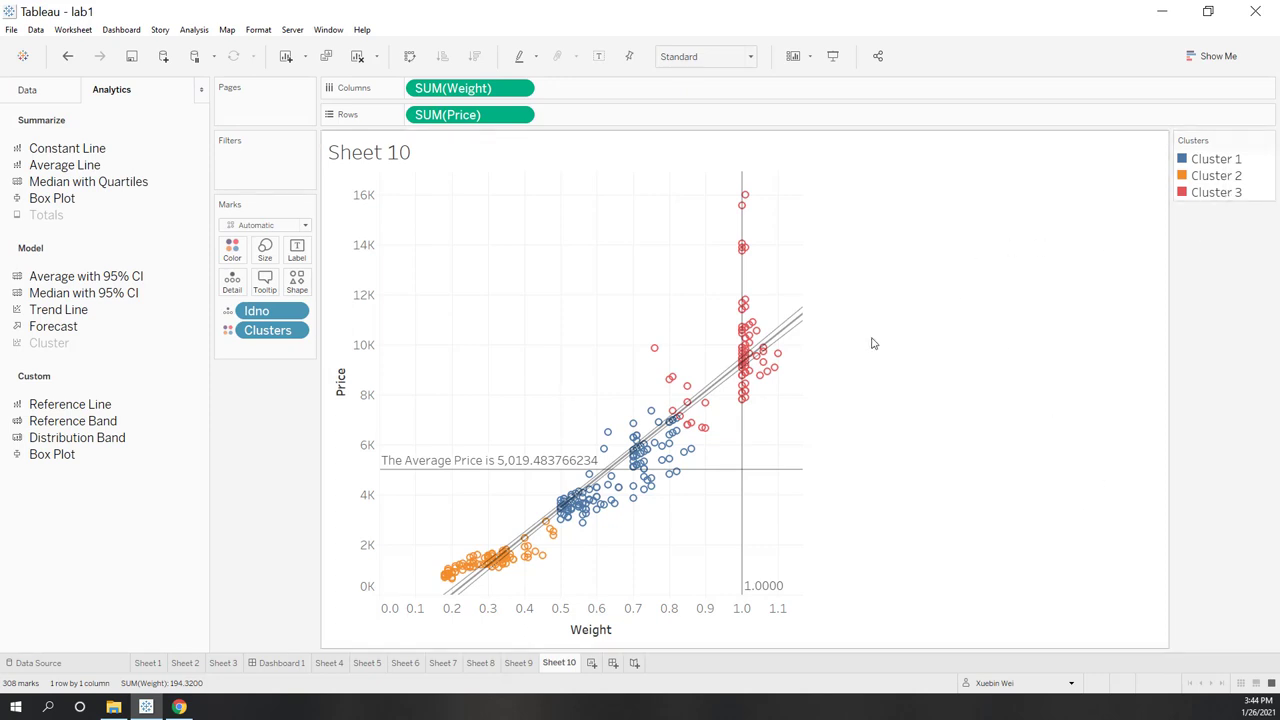
Move the sheet title out beside the chart and return it above the view
{"action": "left_click_drag", "start_coordinate": [850, 306], "coordinate": [830, 310]}
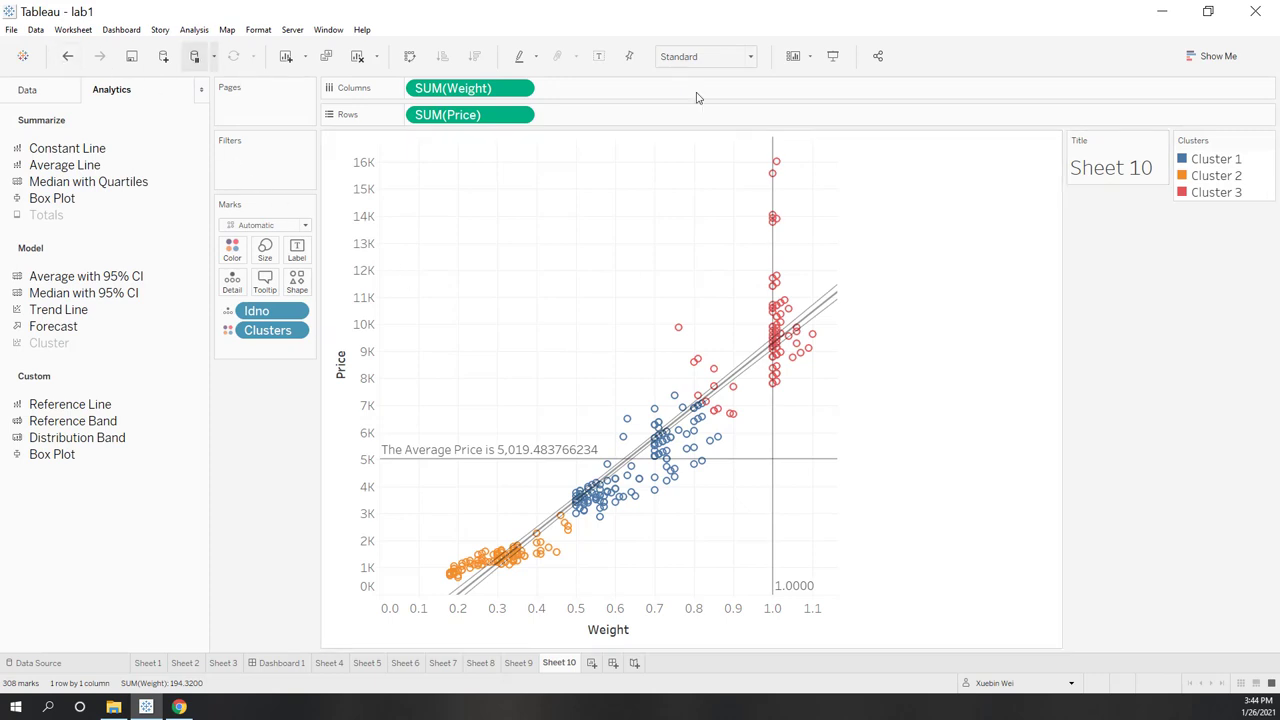
{"action": "left_click_drag", "start_coordinate": [1112, 140], "coordinate": [740, 126]}
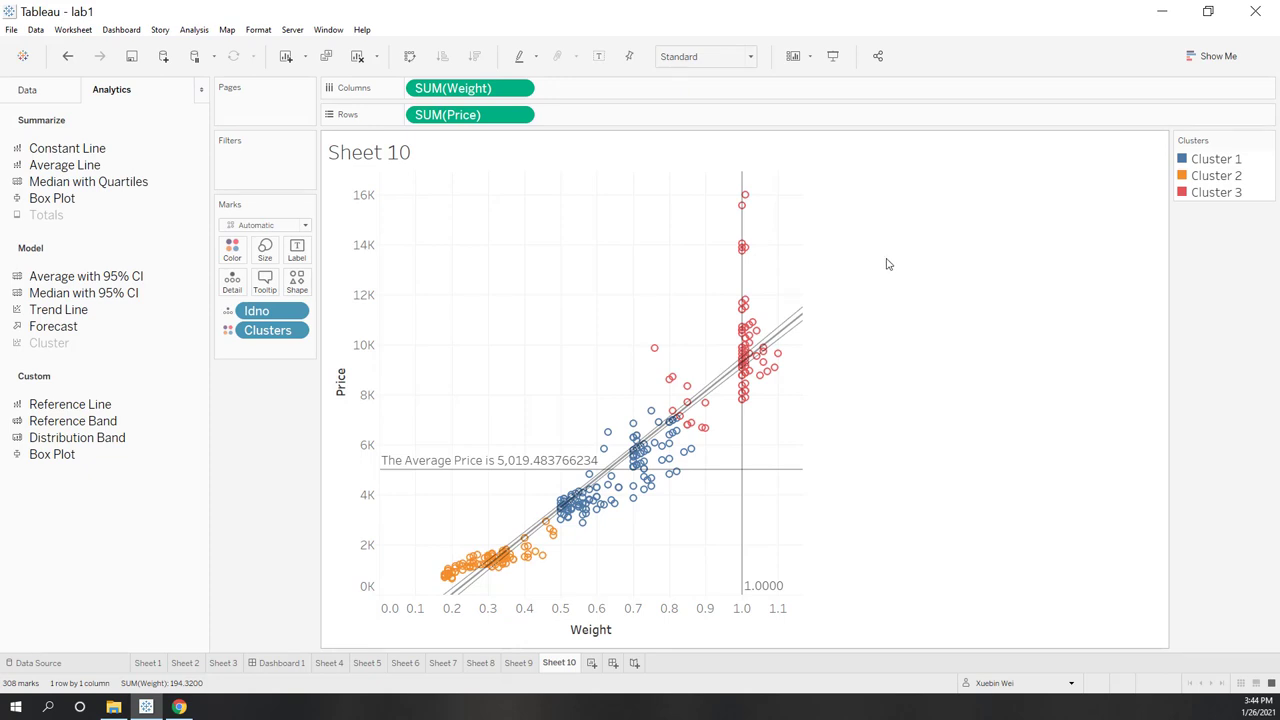
{"action": "mouse_move", "coordinate": [547, 537]}
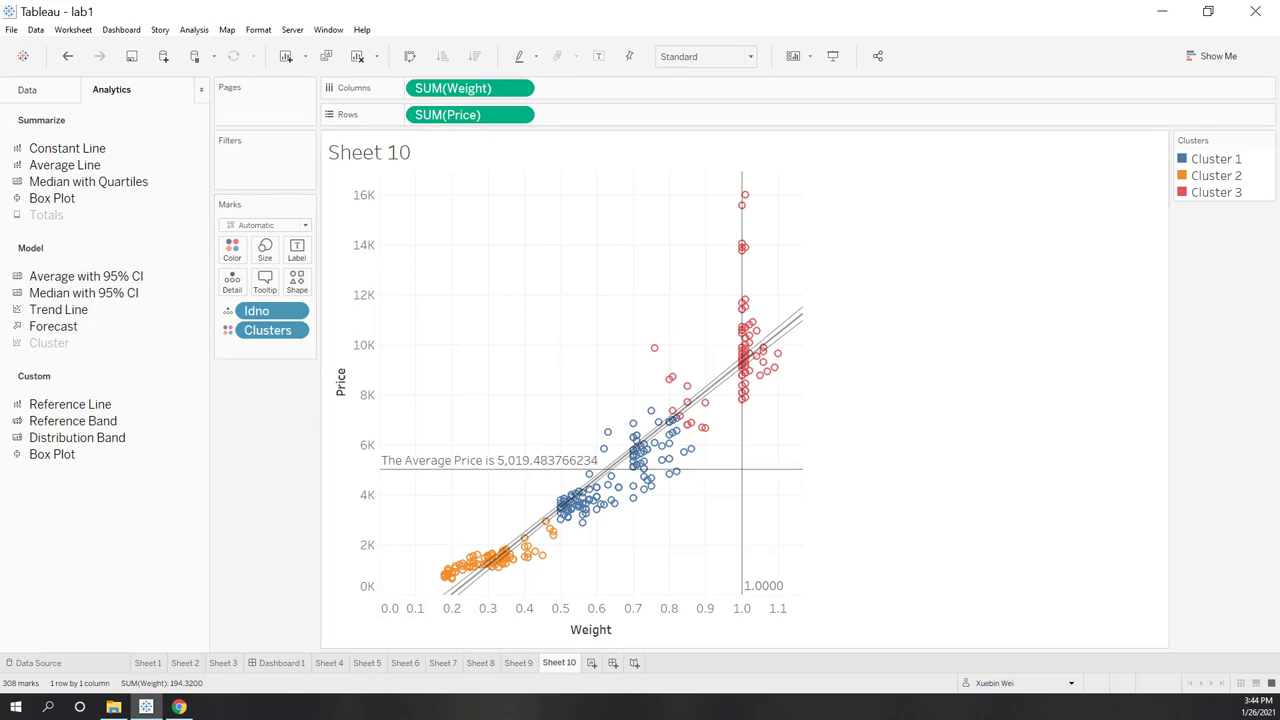
{"action": "key", "text": "alt+Tab"}
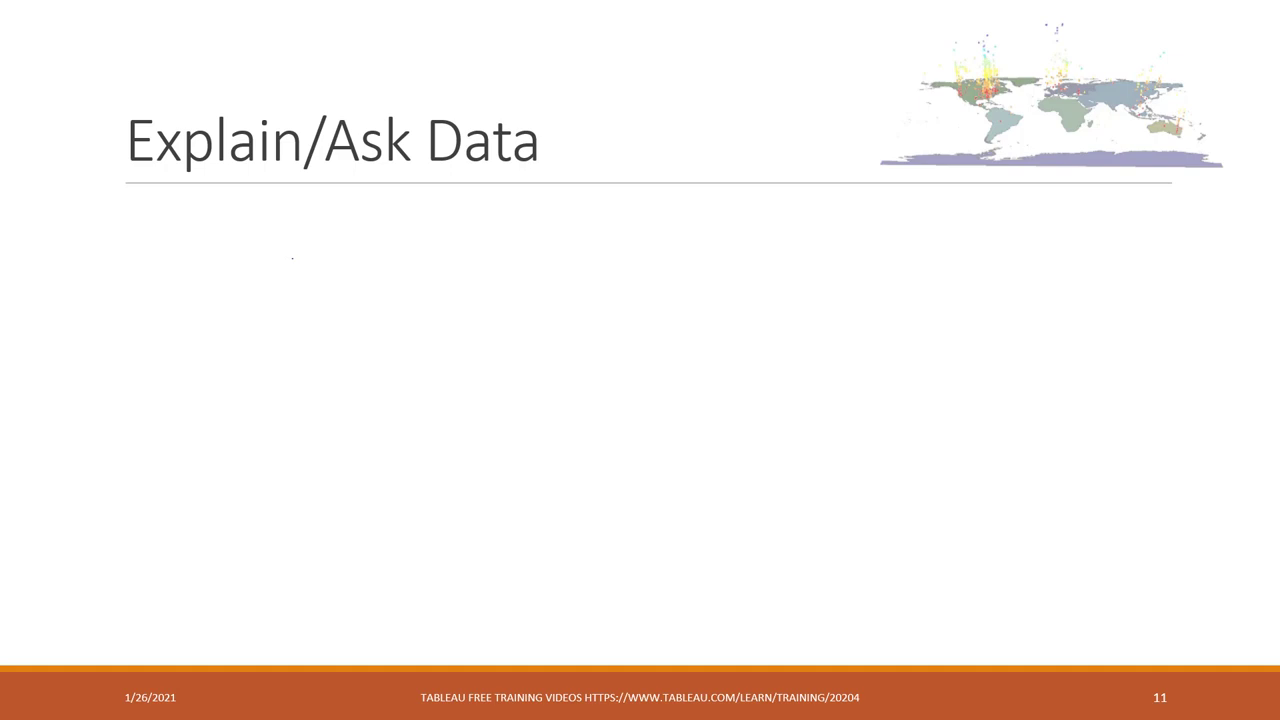
{"action": "key", "text": "Right"}
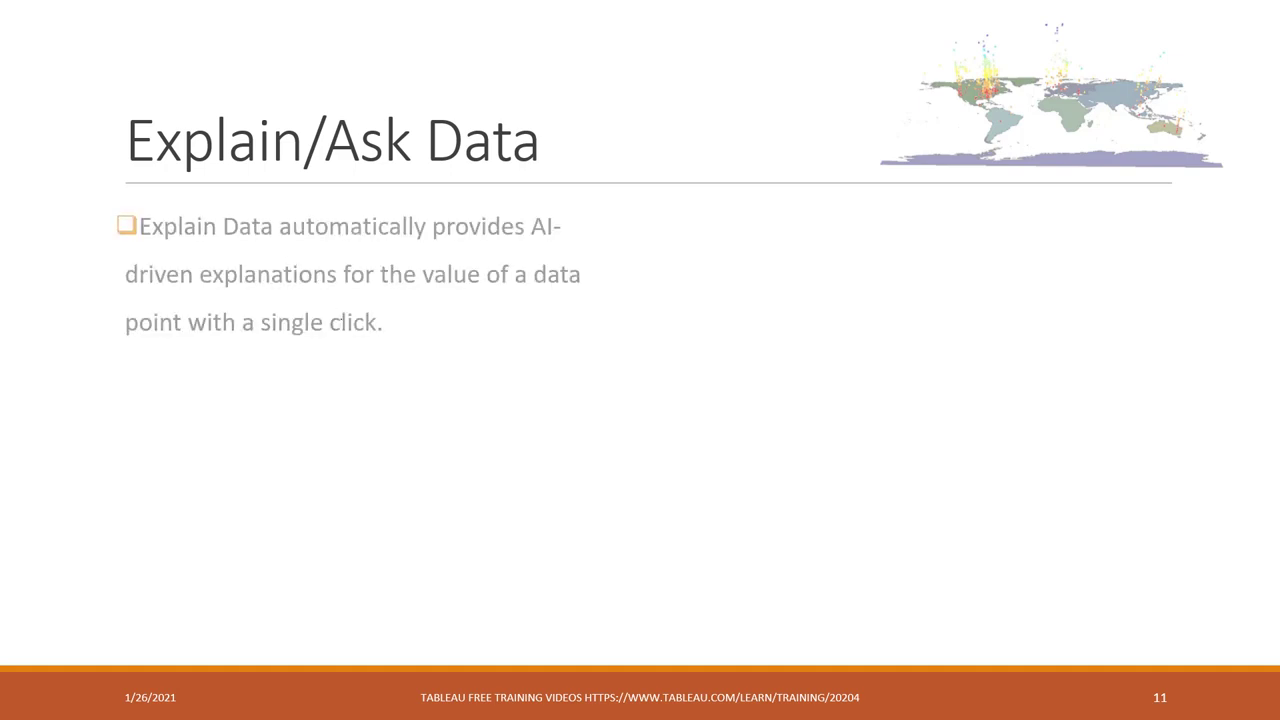
{"action": "left_click_drag", "start_coordinate": [122, 228], "coordinate": [568, 252]}
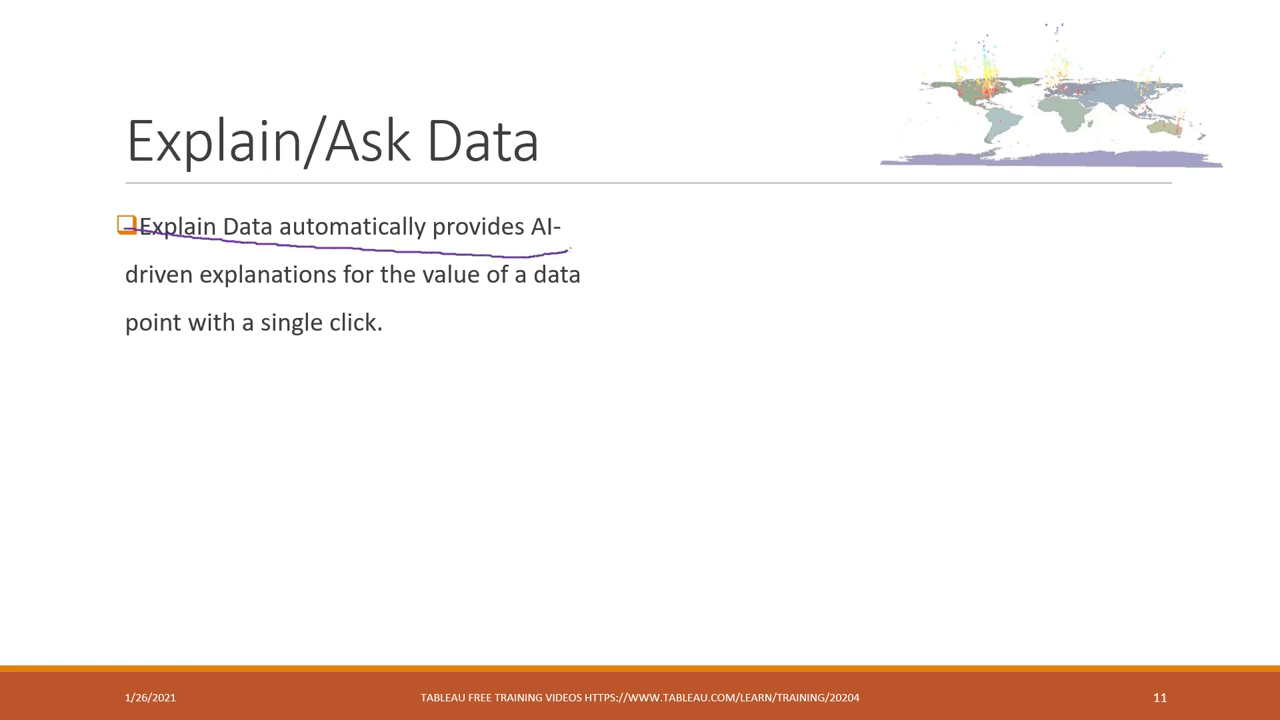
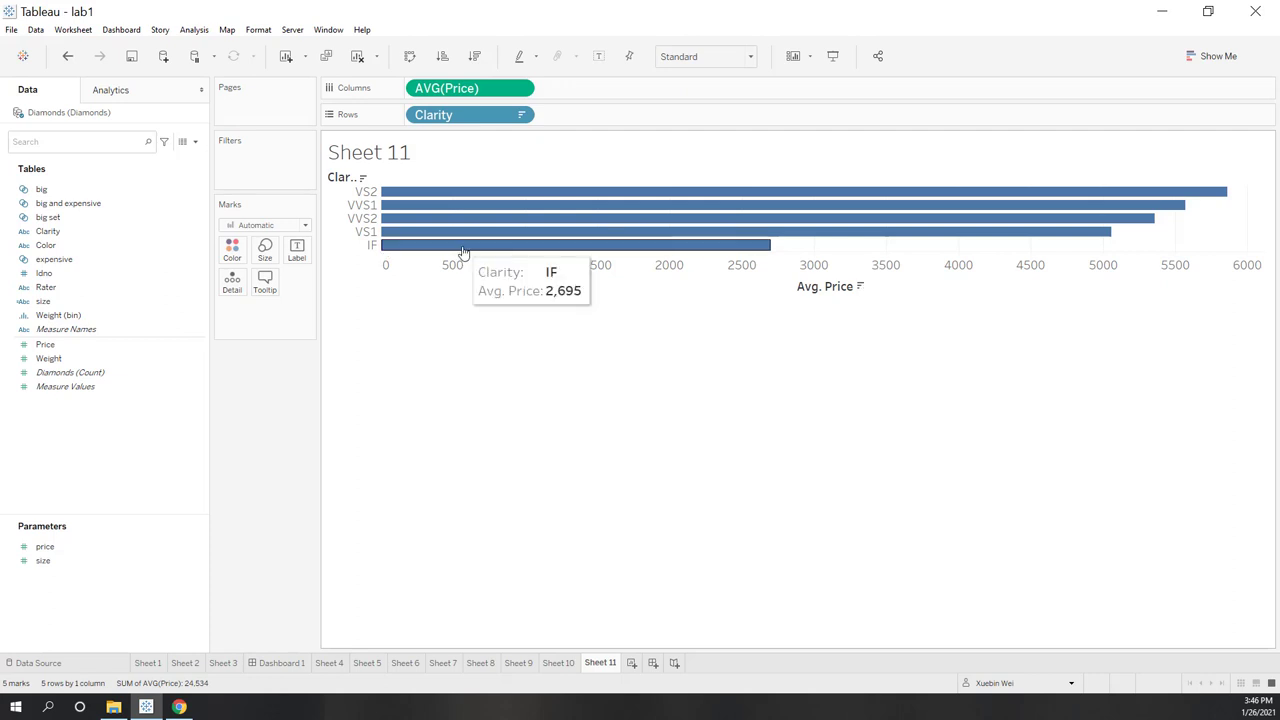
Run Explain Data on the IF clarity bar and examine the Rater explanation's record distribution and average price charts
{"action": "left_click", "coordinate": [463, 249]}
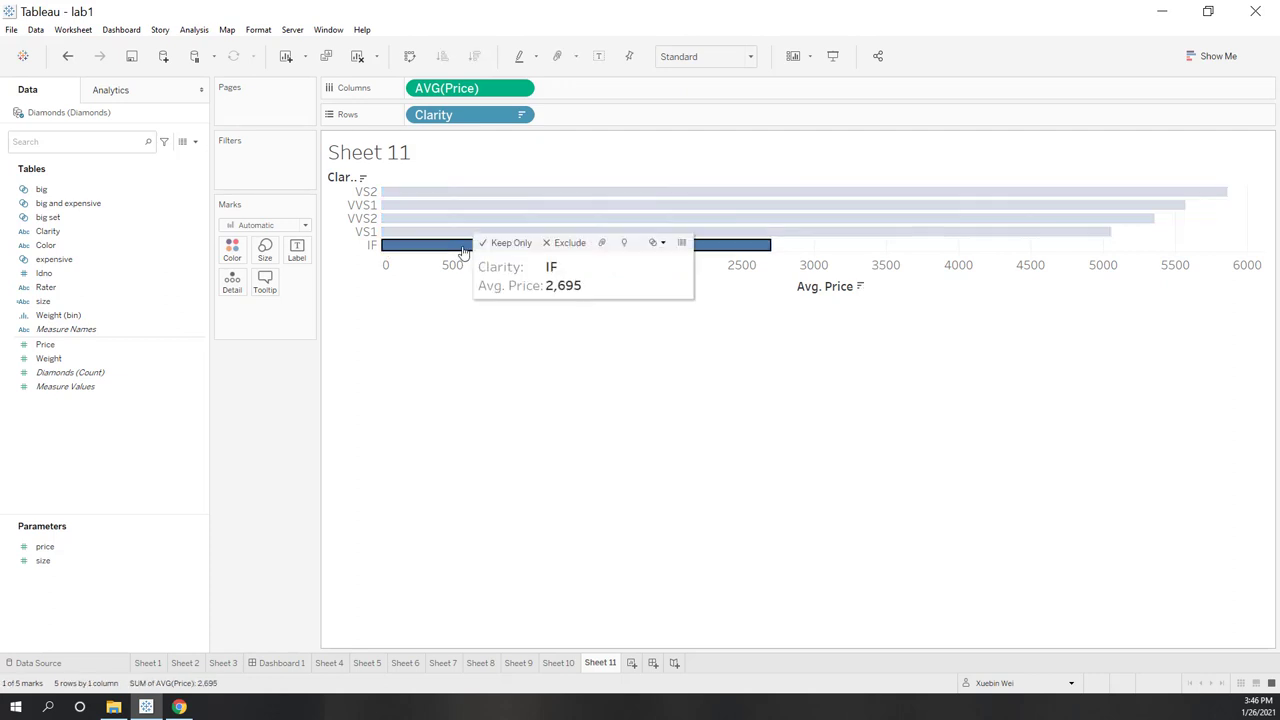
{"action": "left_click", "coordinate": [625, 244]}
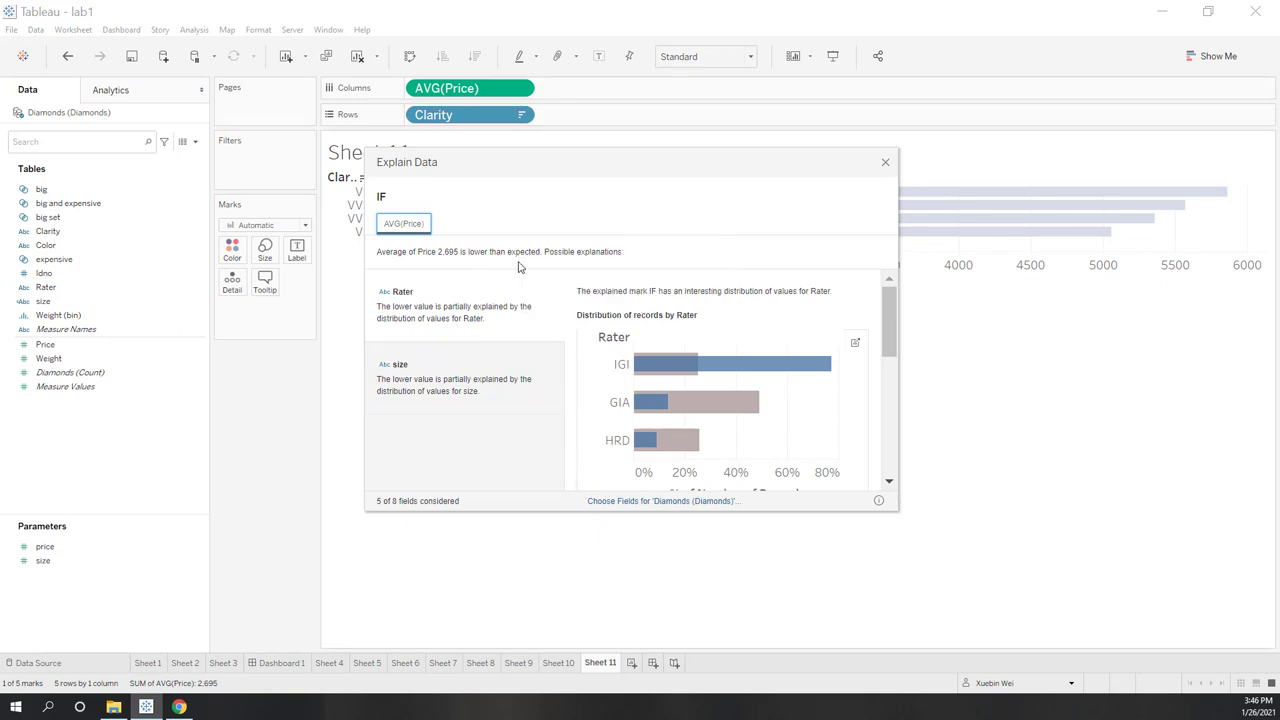
{"action": "mouse_move", "coordinate": [400, 258]}
{"action": "left_click_drag", "start_coordinate": [794, 512], "coordinate": [797, 628]}
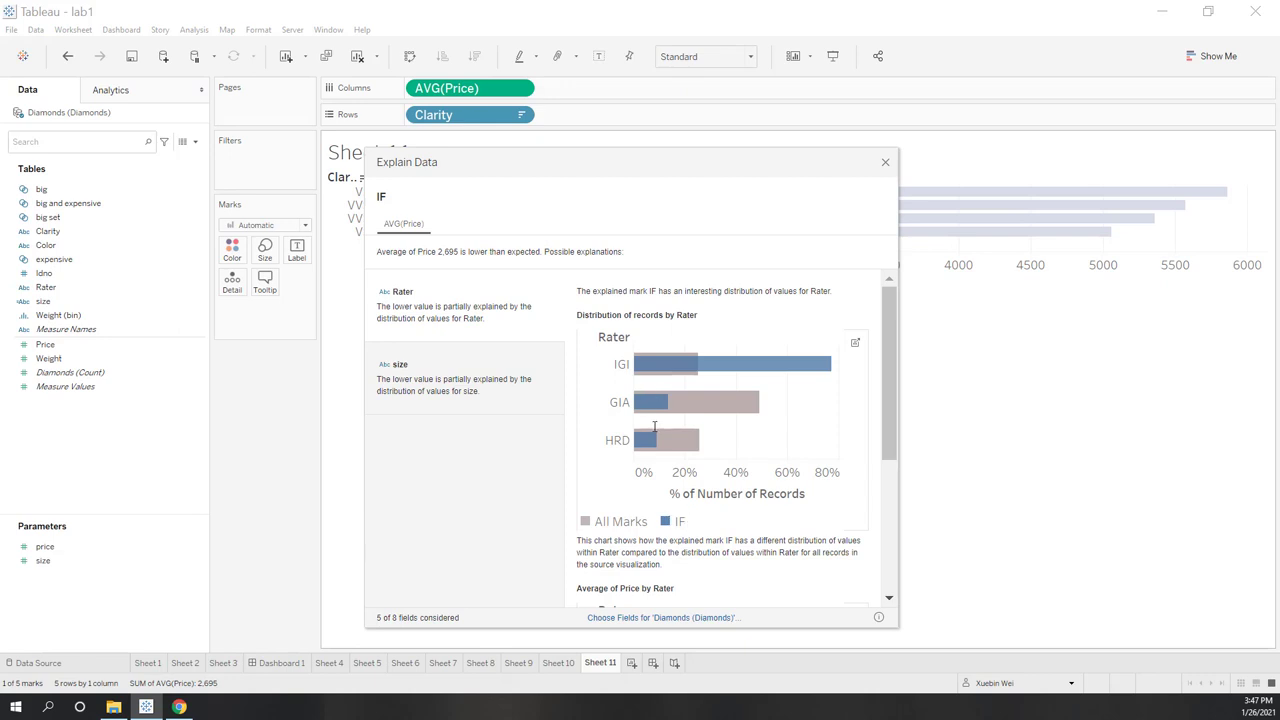
{"action": "left_click_drag", "start_coordinate": [886, 405], "coordinate": [900, 548]}
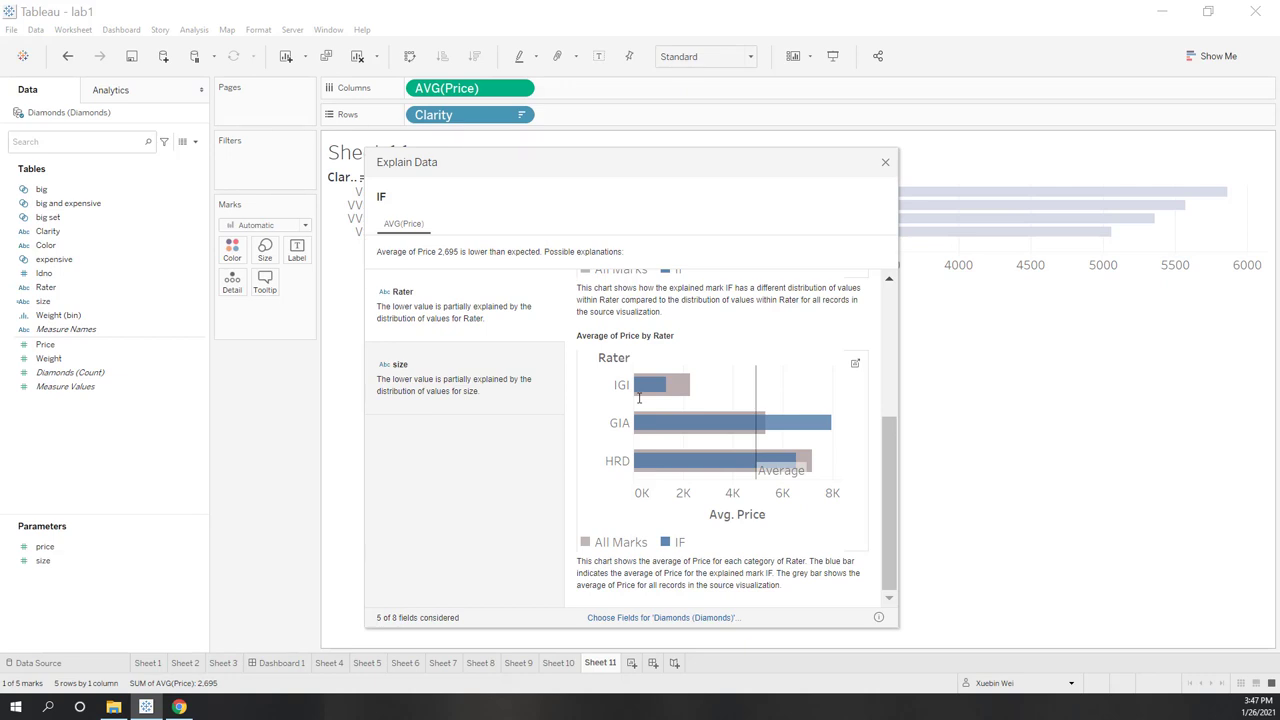
{"action": "scroll", "coordinate": [640, 390], "scroll_direction": "up", "scroll_amount": 3}
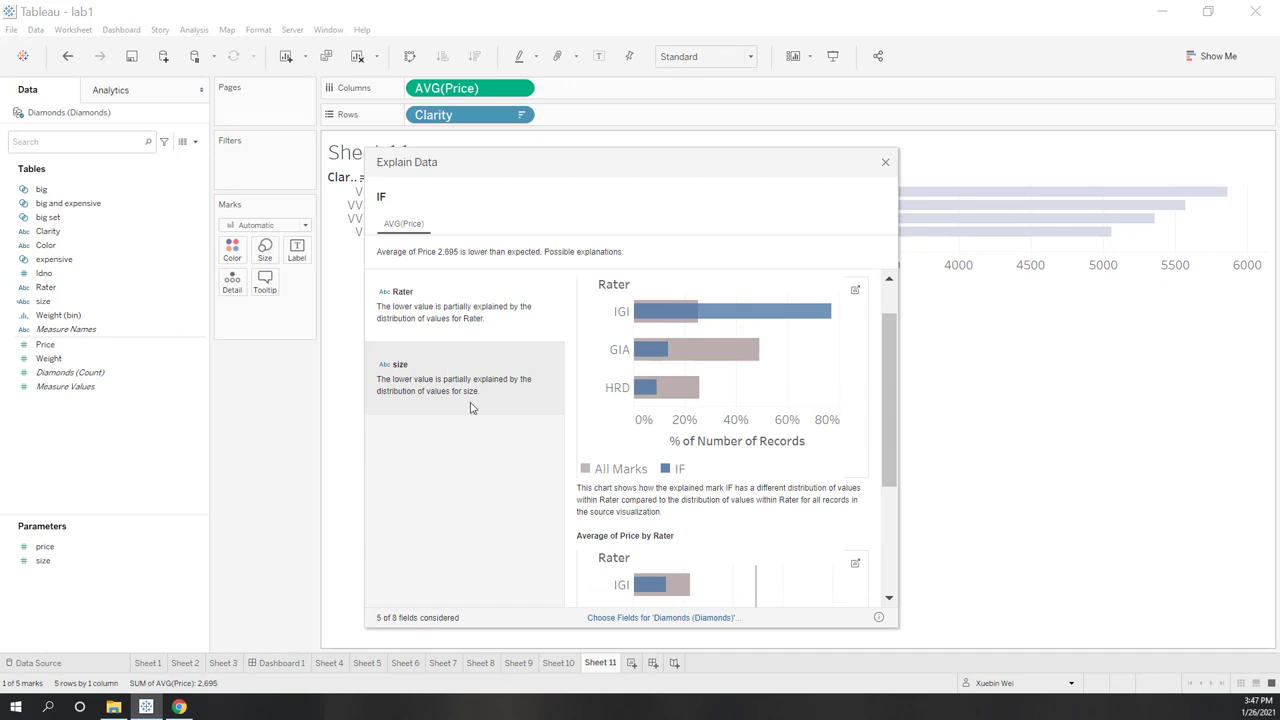
Review the size explanation, open its Average of Price by size chart as a new worksheet, and close Explain Data
{"action": "left_click", "coordinate": [425, 396]}
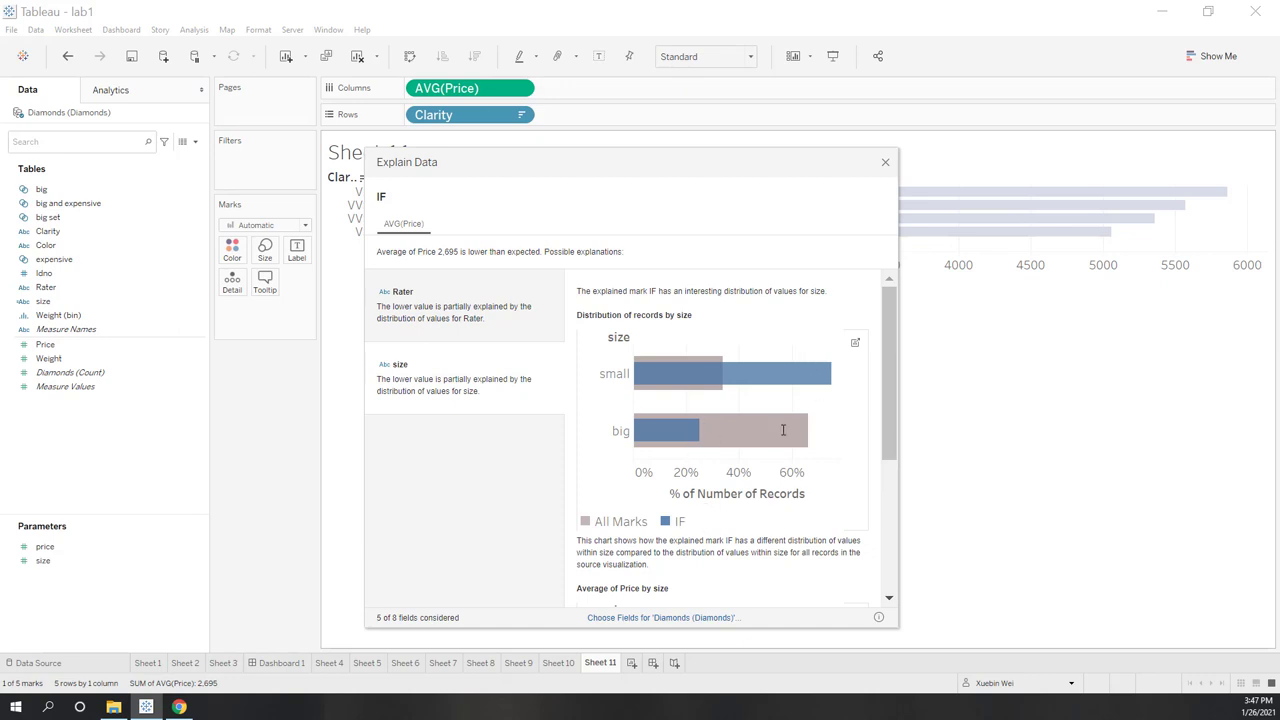
{"action": "scroll", "coordinate": [748, 397], "scroll_direction": "down", "scroll_amount": 5}
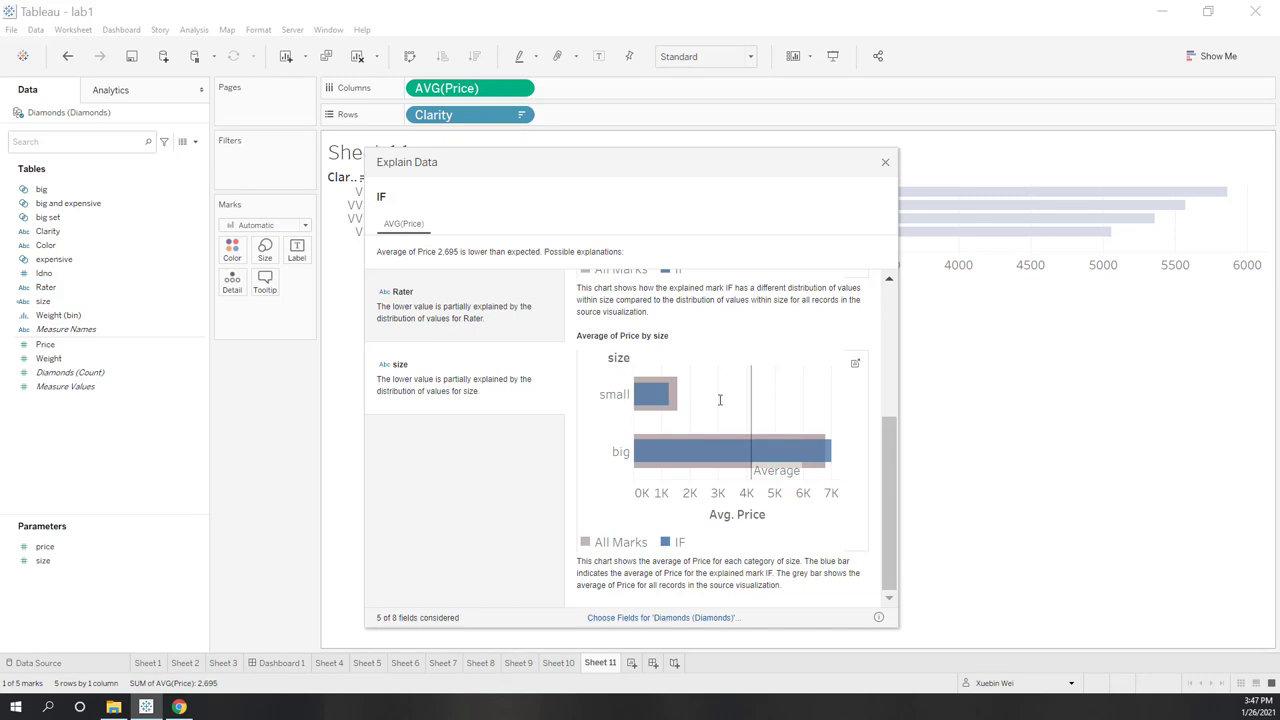
{"action": "scroll", "coordinate": [677, 426], "scroll_direction": "up", "scroll_amount": 5}
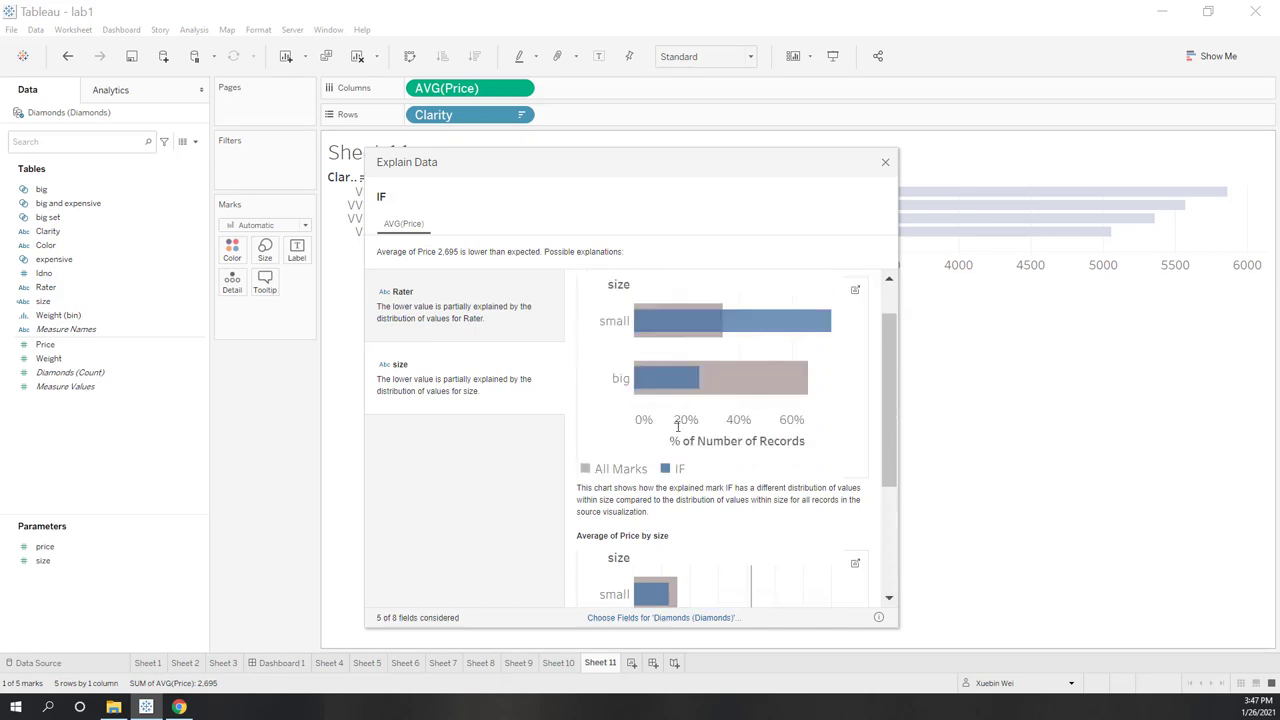
{"action": "scroll", "coordinate": [775, 377], "scroll_direction": "down", "scroll_amount": 5}
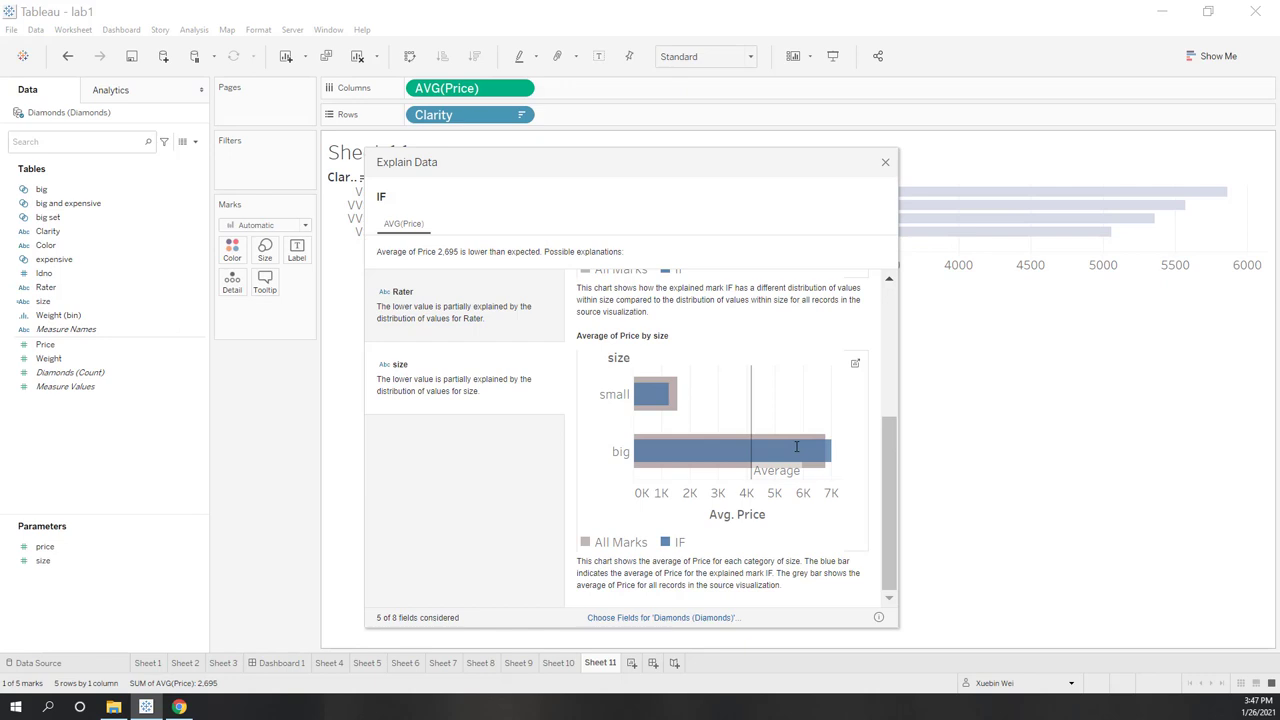
{"action": "left_click", "coordinate": [855, 364]}
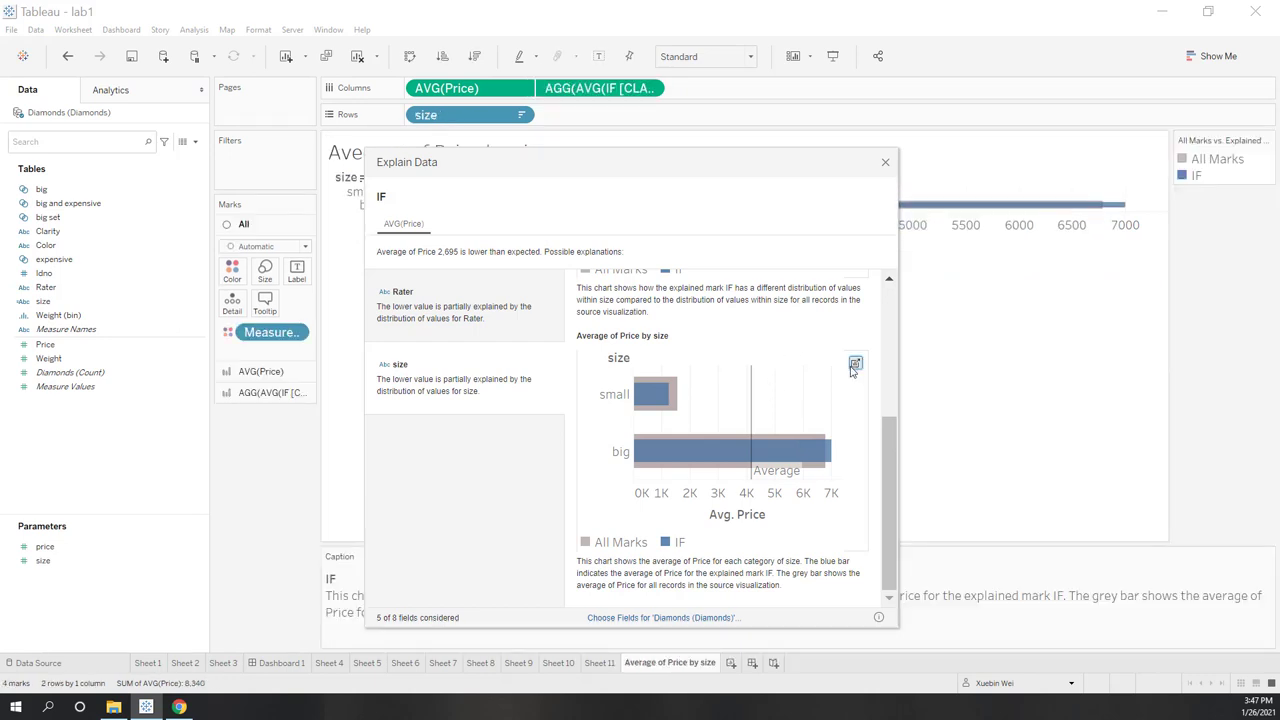
{"action": "left_click", "coordinate": [885, 163]}
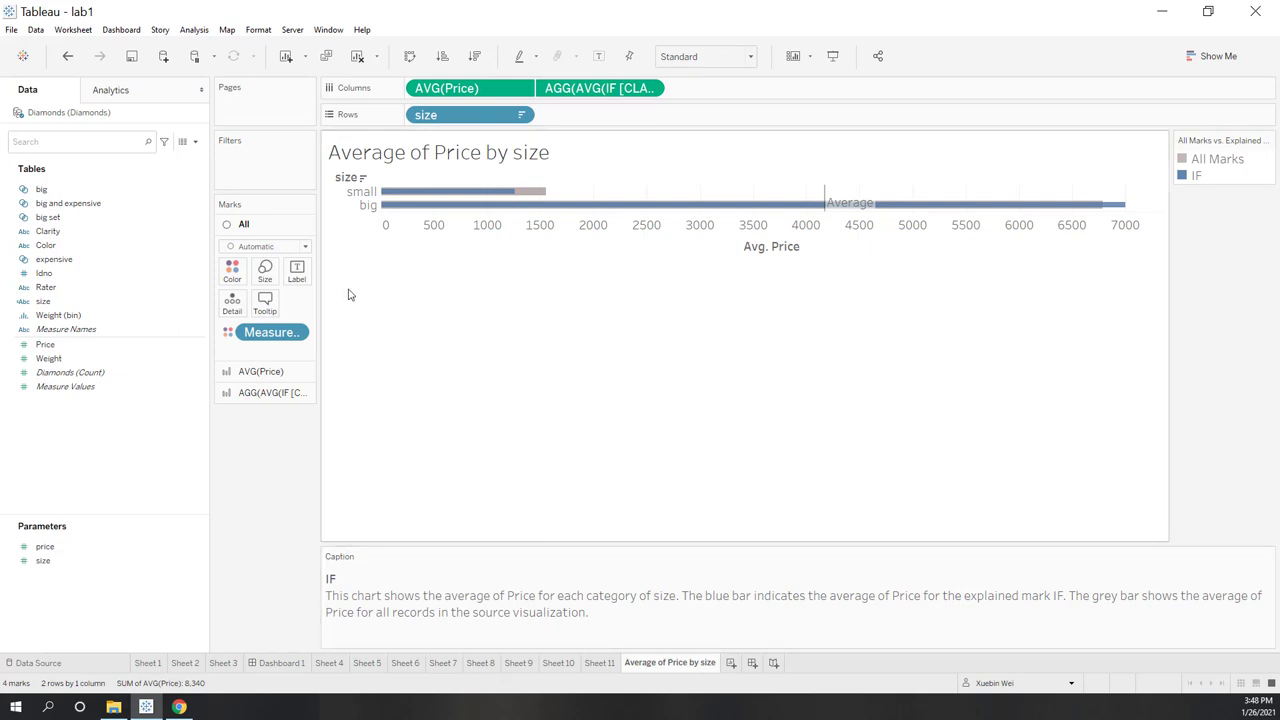
{"action": "left_click", "coordinate": [292, 30]}
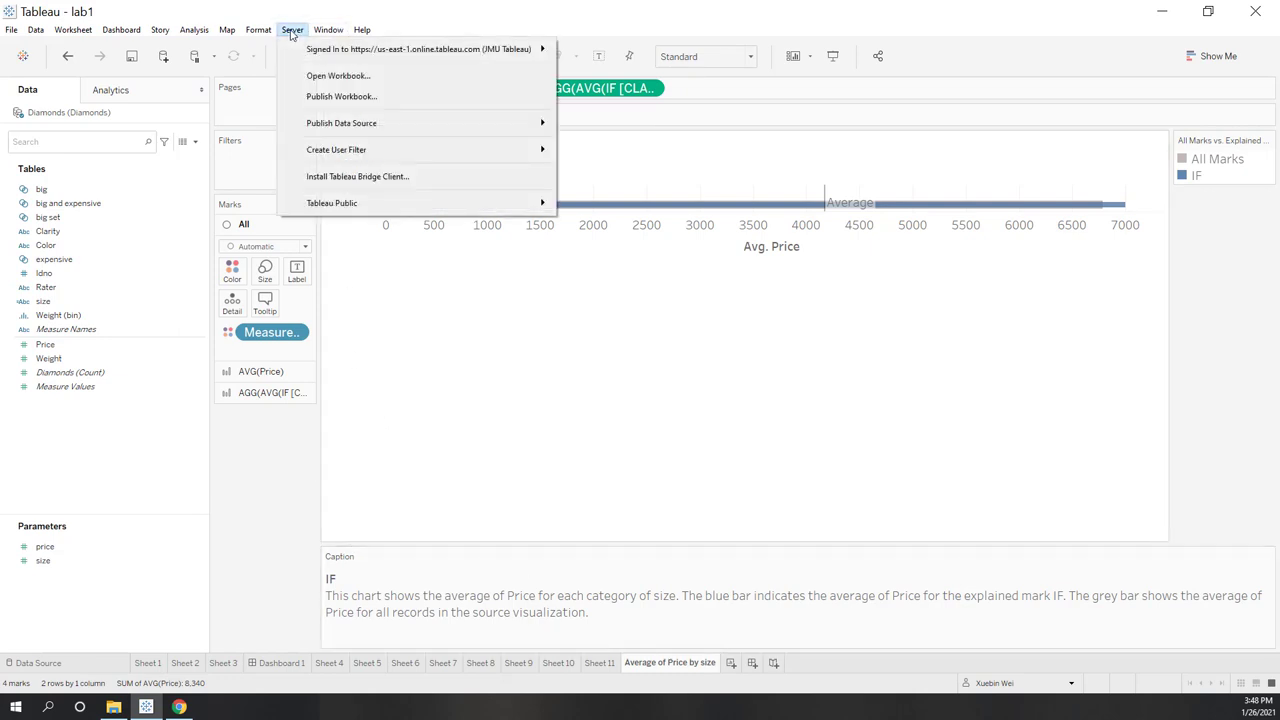
{"action": "mouse_move", "coordinate": [289, 49]}
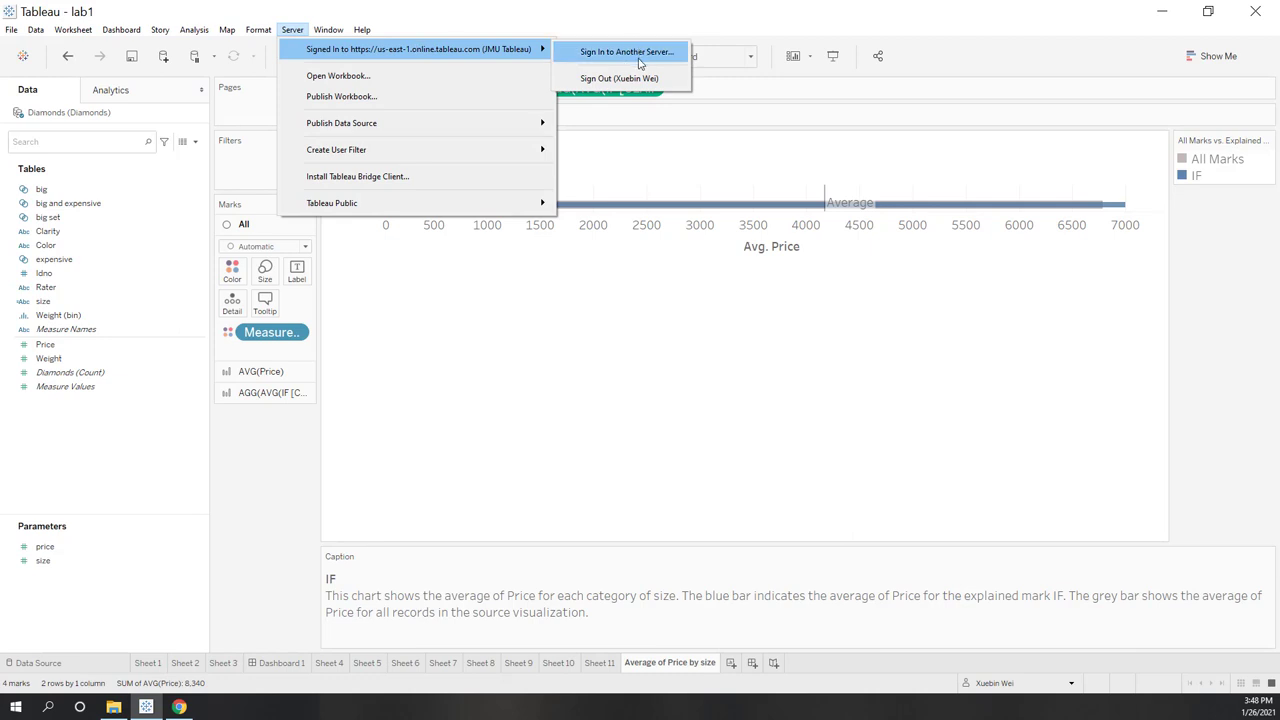
{"action": "mouse_move", "coordinate": [505, 126]}
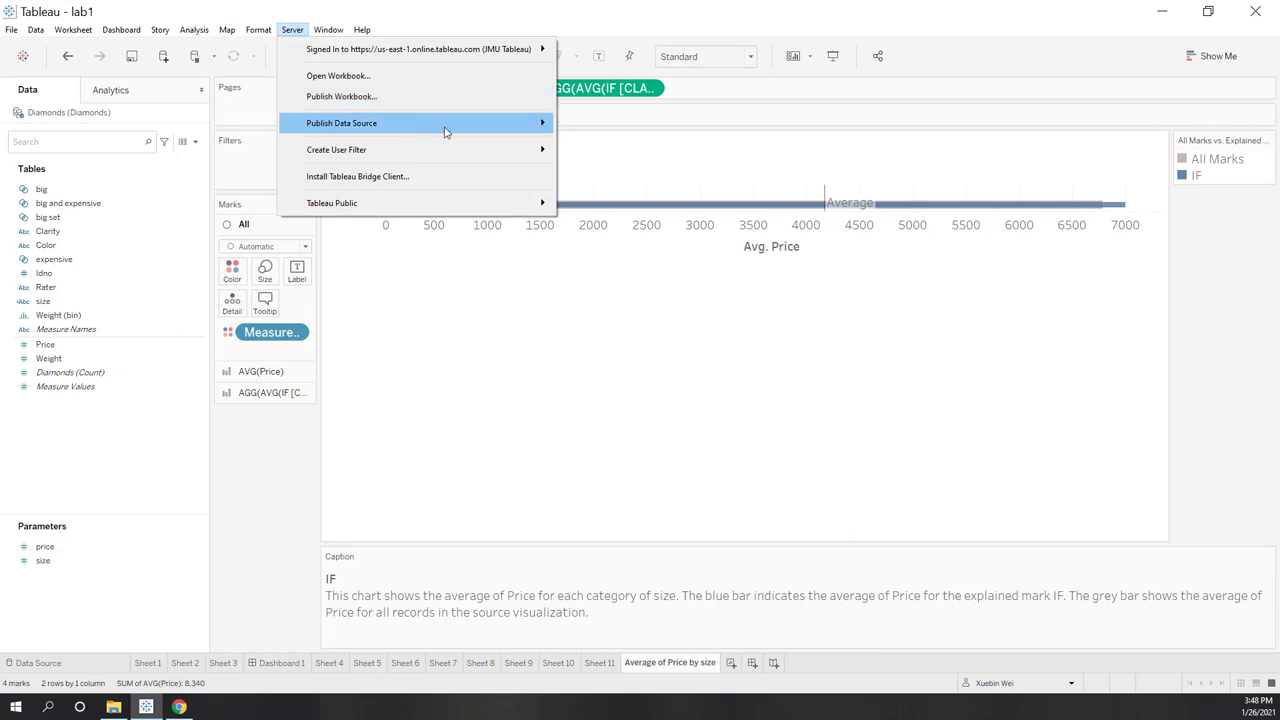
{"action": "mouse_move", "coordinate": [440, 127]}
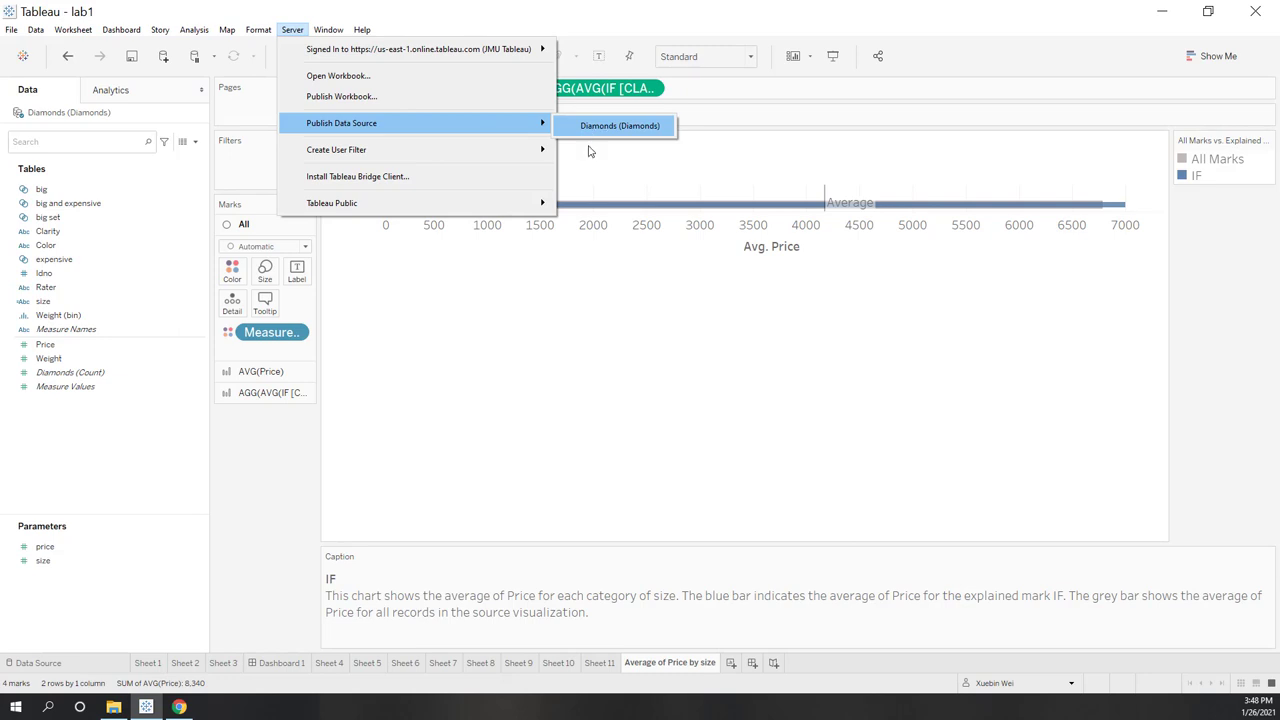
{"action": "left_click", "coordinate": [537, 451]}
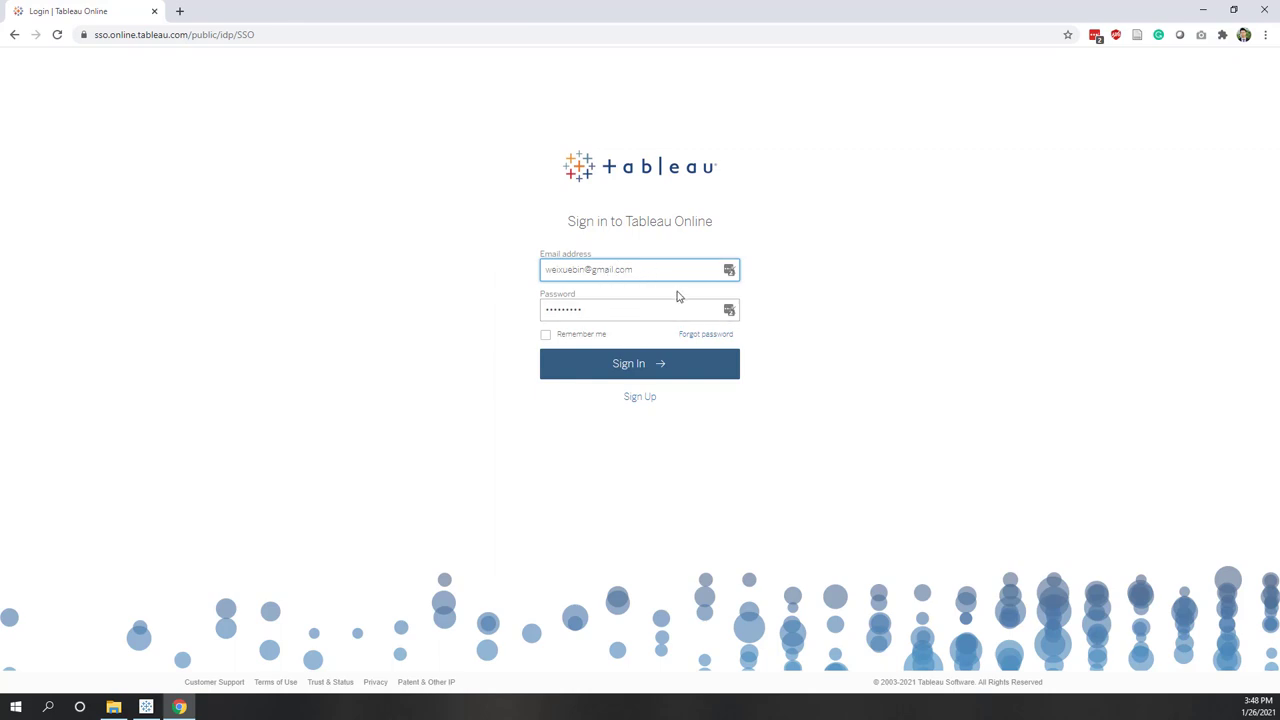
Sign in to Tableau Online with the prefilled credentials and open the IA342_1 project from the site's content
{"action": "left_click_drag", "start_coordinate": [654, 268], "coordinate": [409, 291]}
{"action": "left_click", "coordinate": [409, 291]}
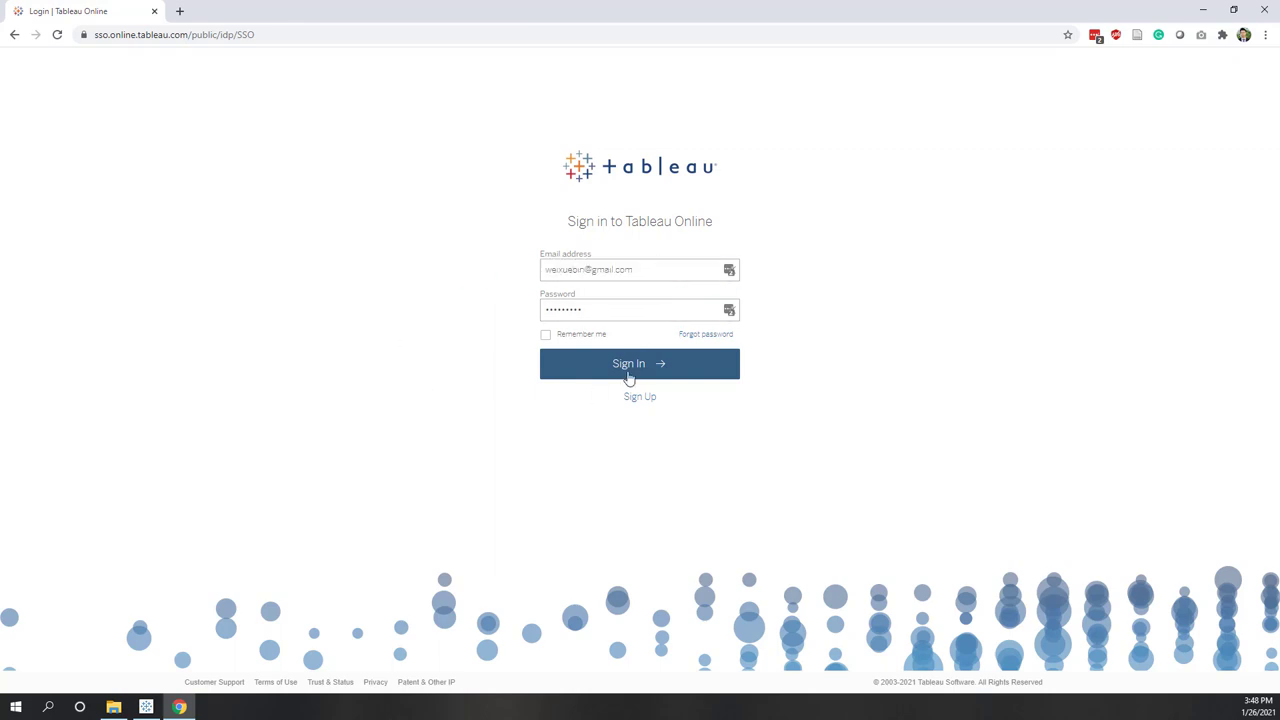
{"action": "left_click", "coordinate": [628, 375]}
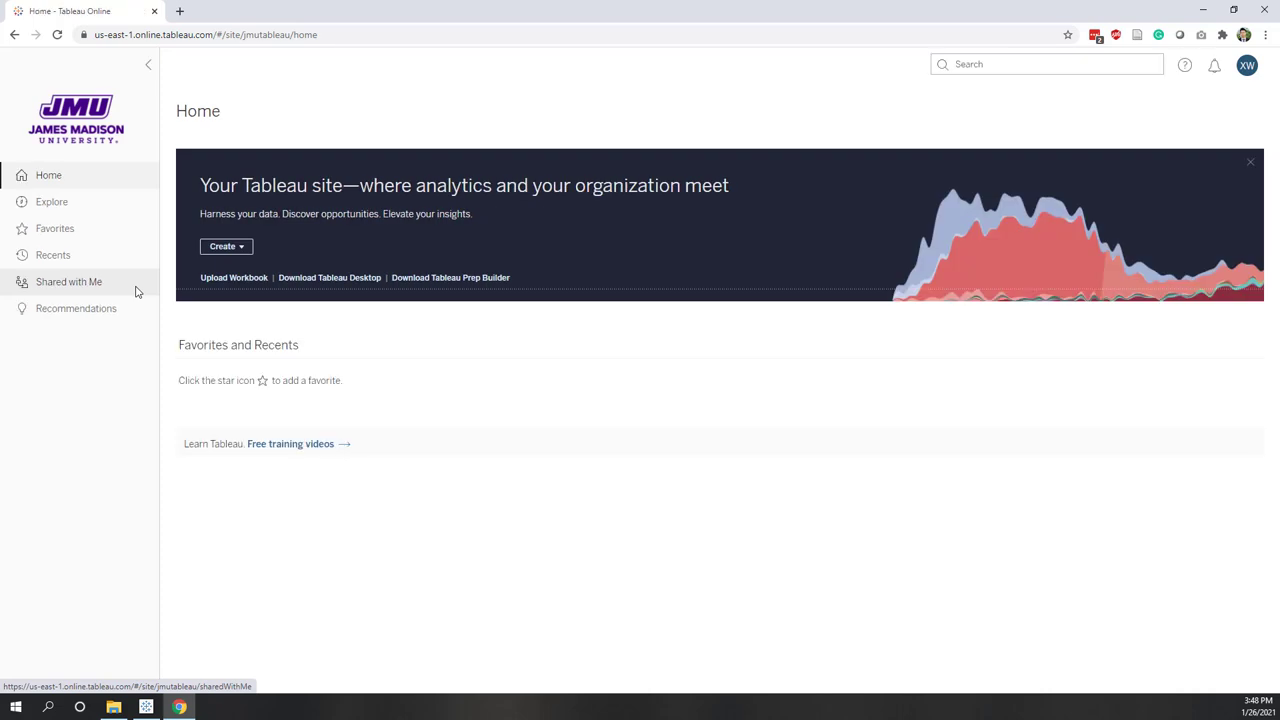
{"action": "left_click", "coordinate": [59, 204]}
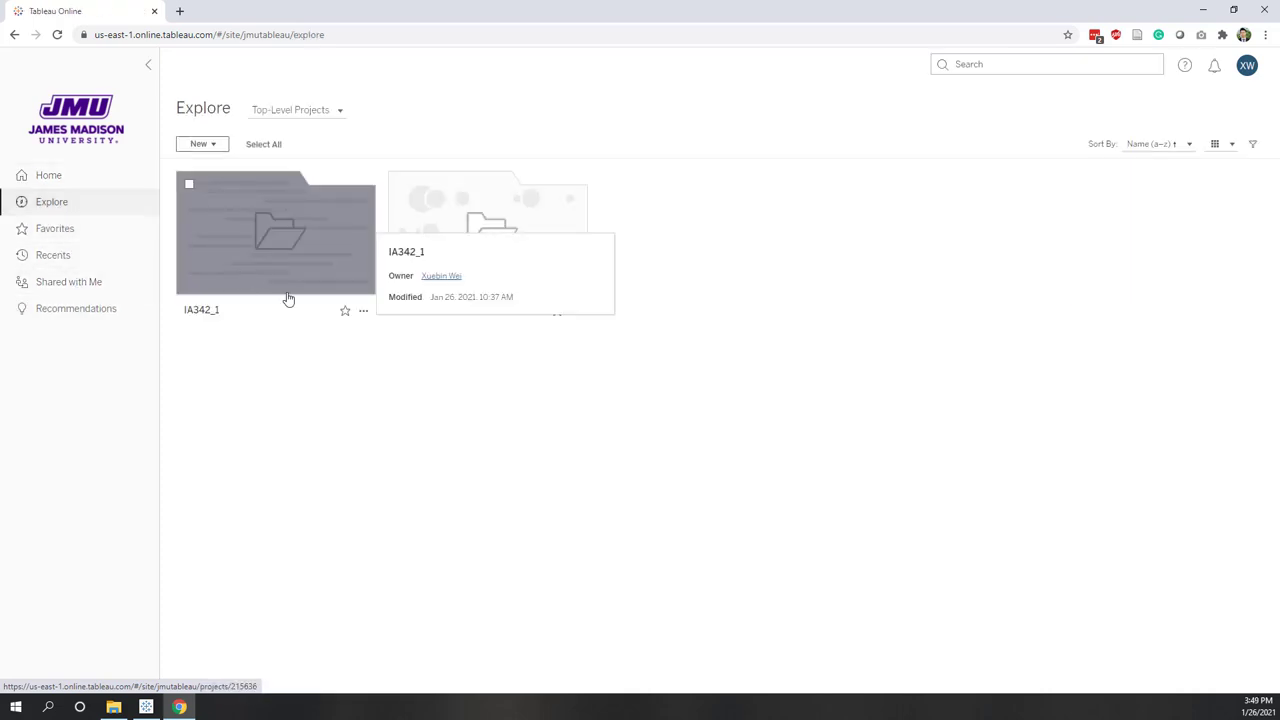
{"action": "left_click", "coordinate": [237, 269]}
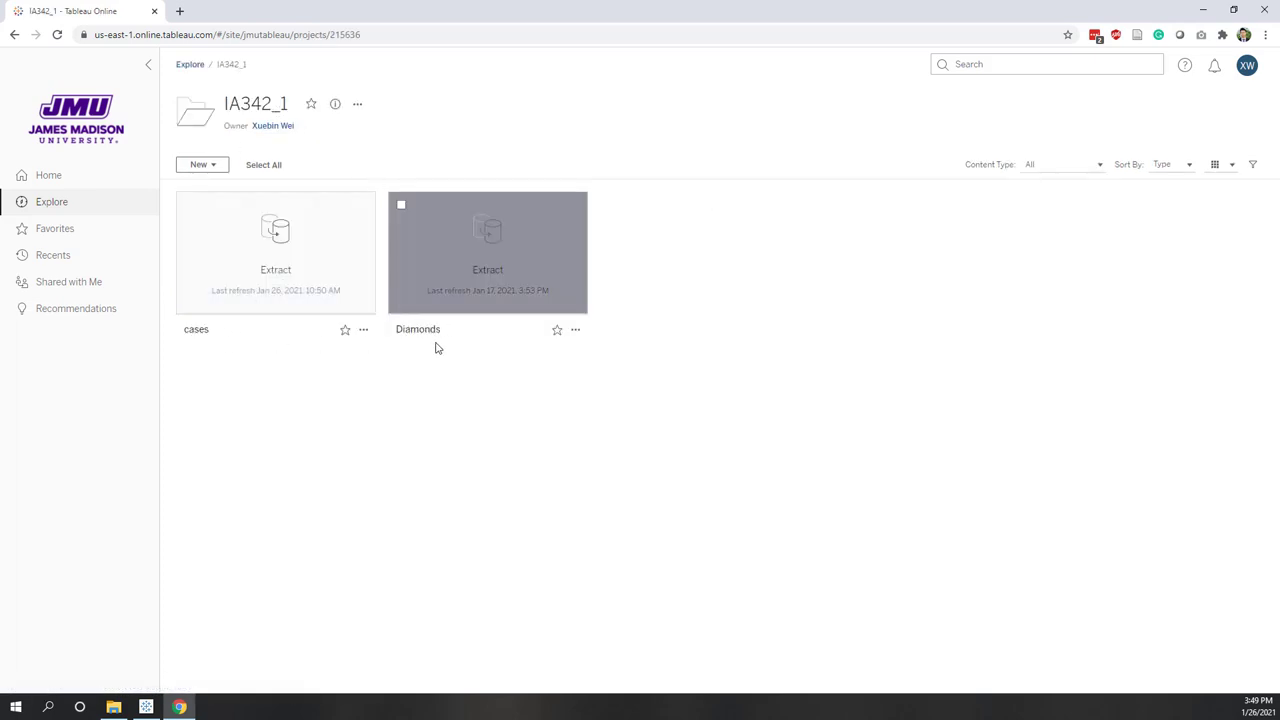
{"action": "mouse_move", "coordinate": [470, 286]}
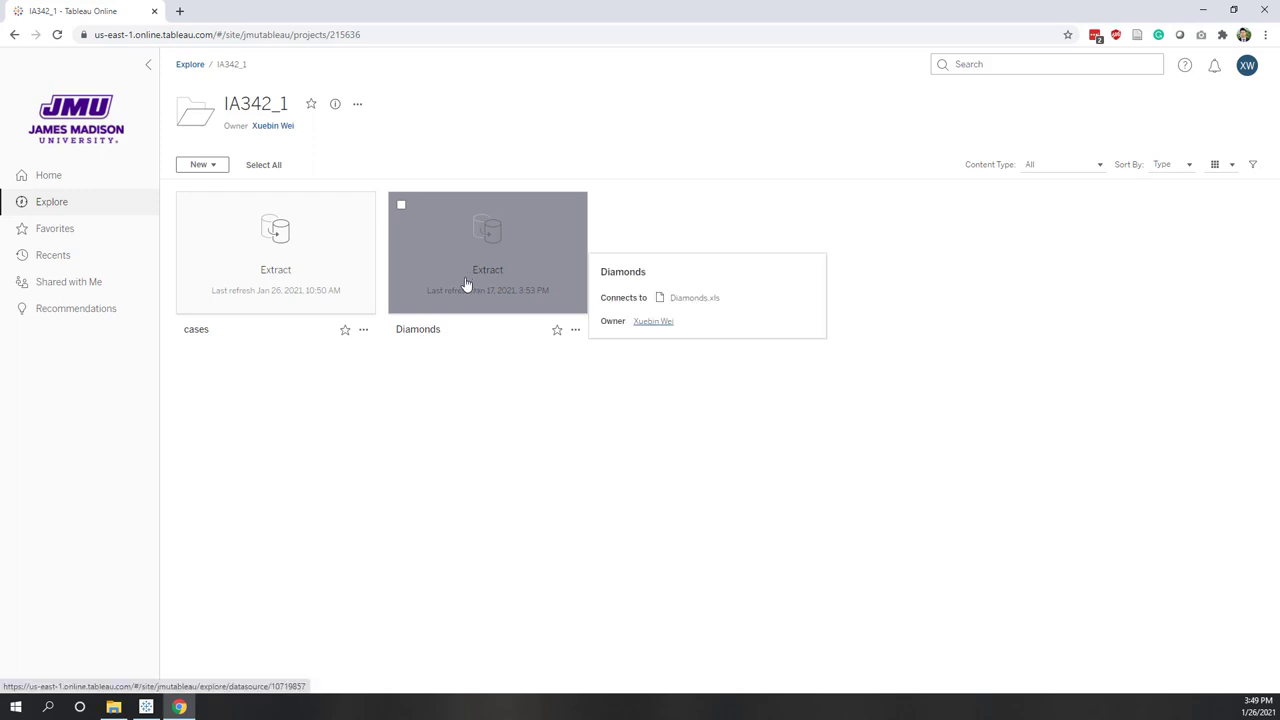
Start a new workbook in the project, review the file upload, connector and analytics options available online, and close the workbook
{"action": "left_click", "coordinate": [203, 166]}
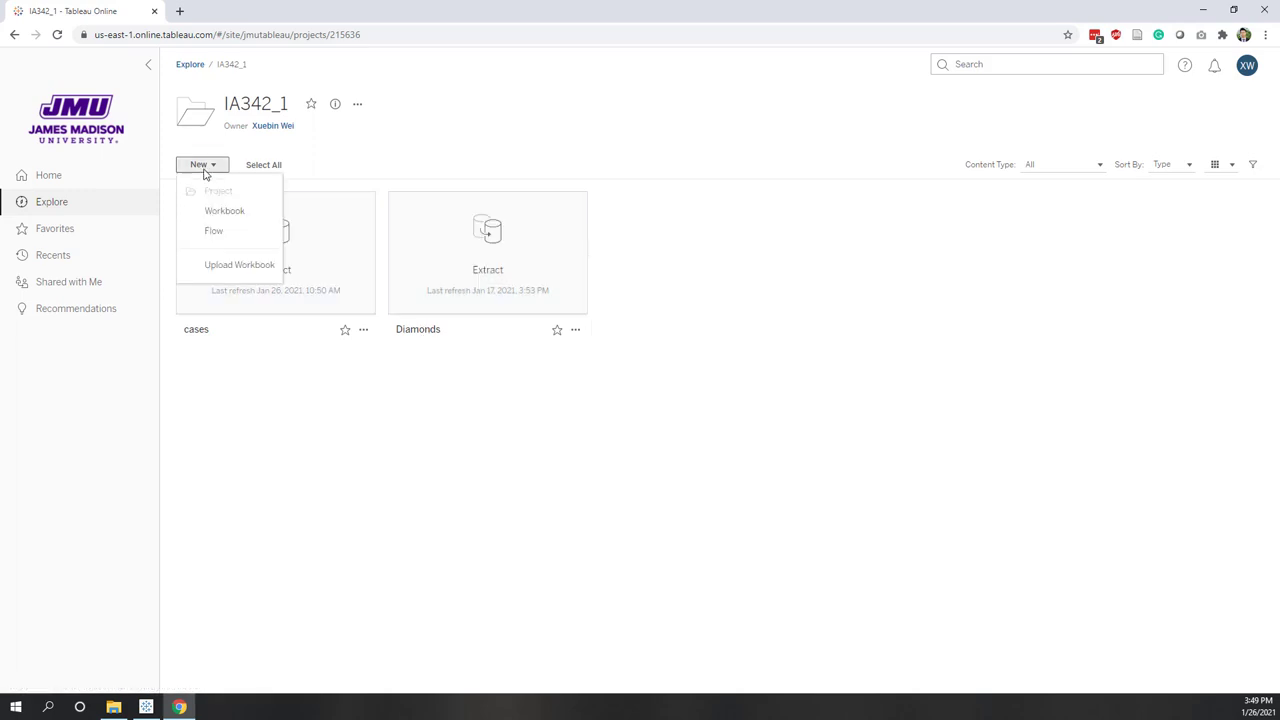
{"action": "left_click", "coordinate": [224, 216]}
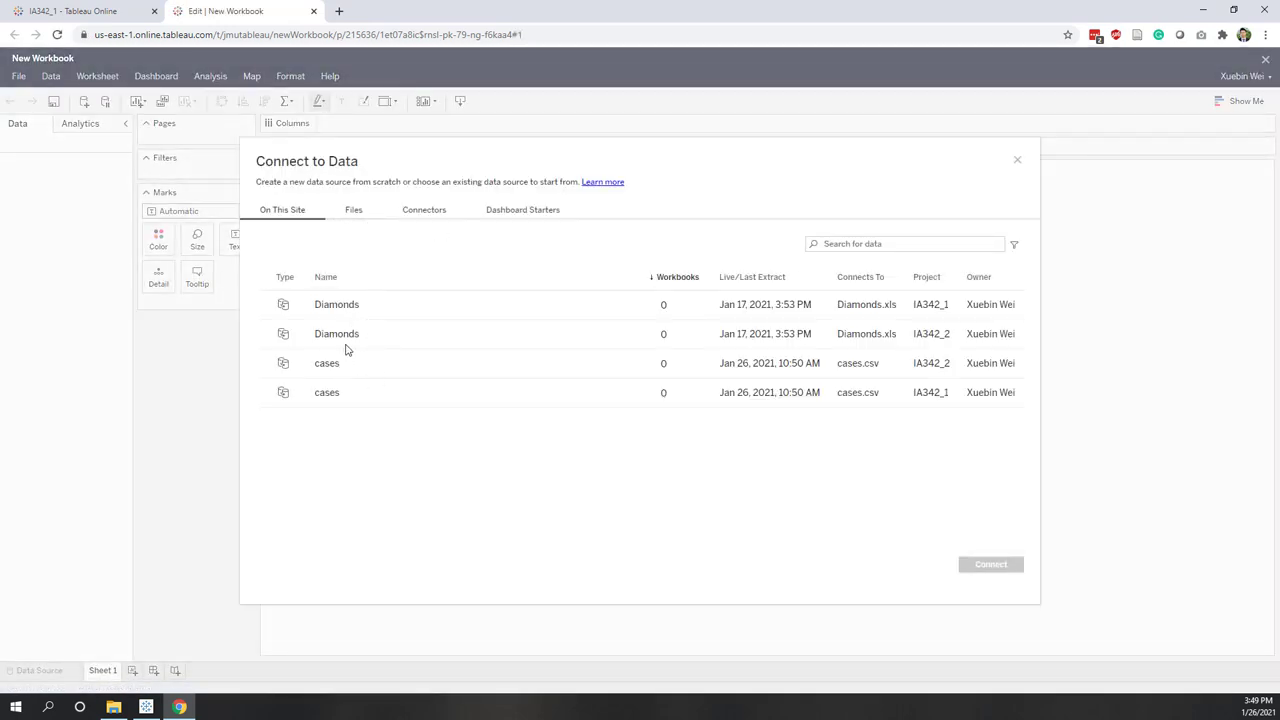
{"action": "left_click", "coordinate": [354, 210]}
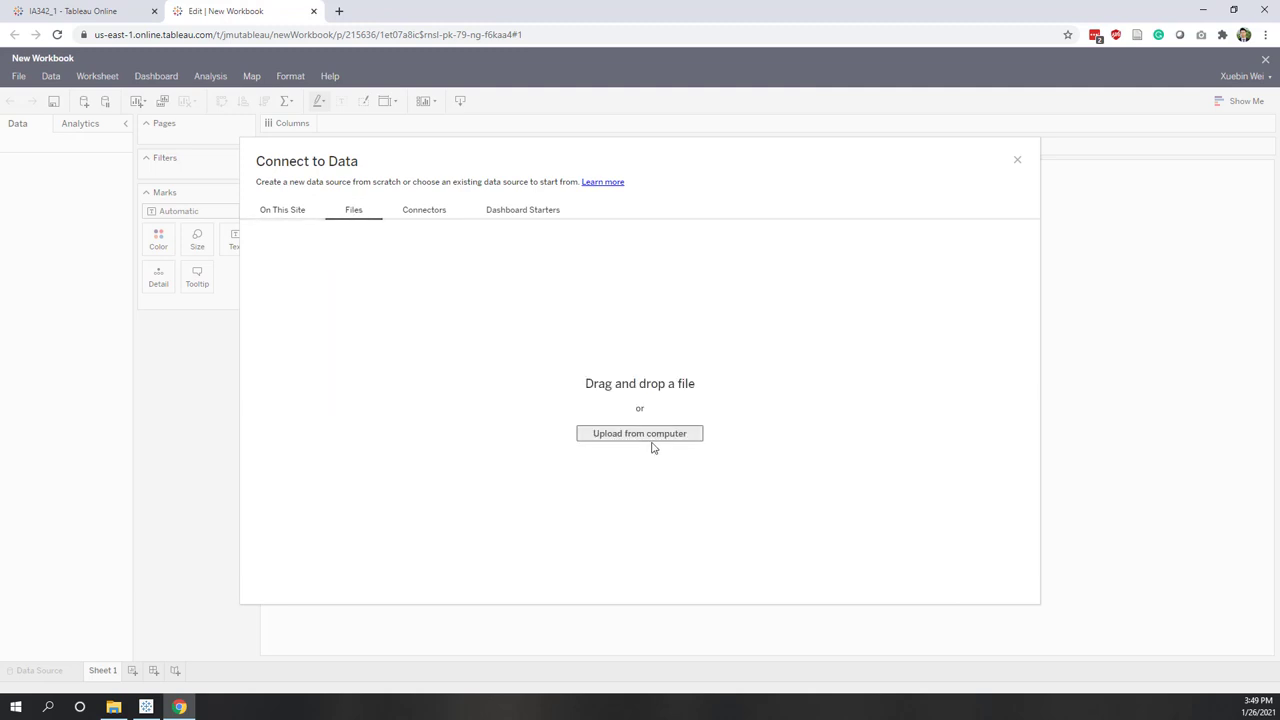
{"action": "left_click", "coordinate": [424, 212]}
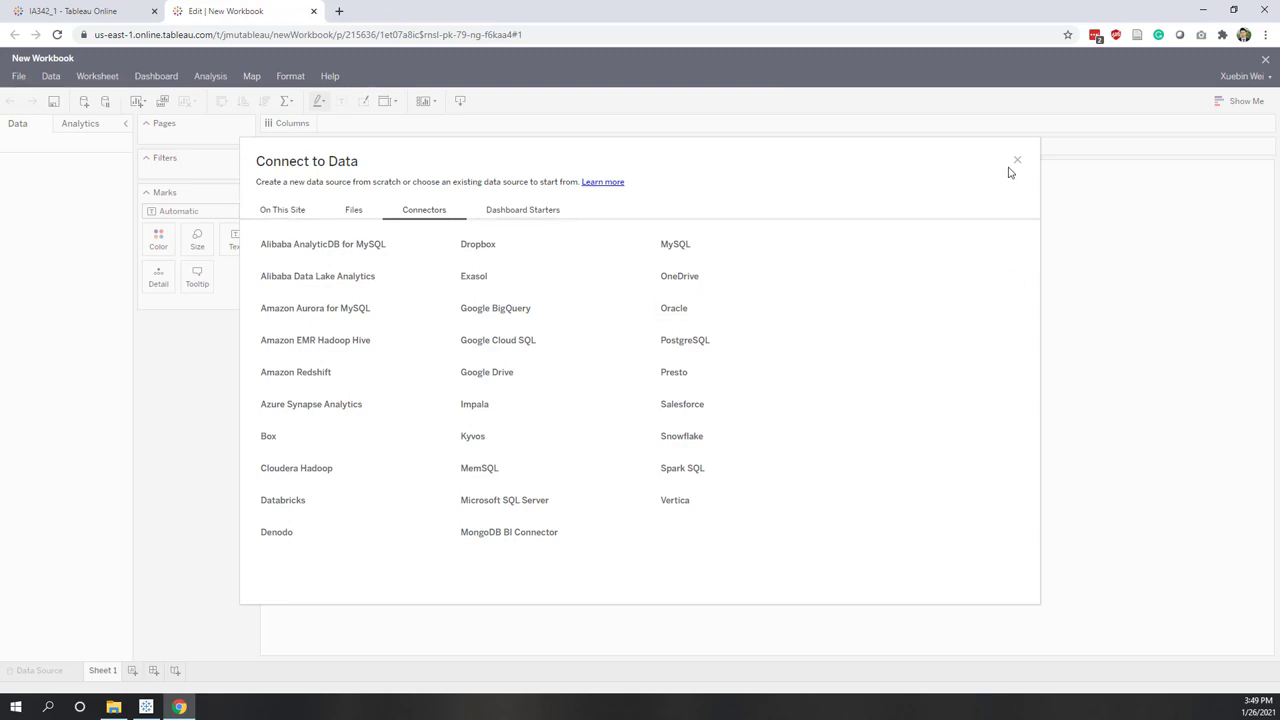
{"action": "left_click", "coordinate": [1018, 161]}
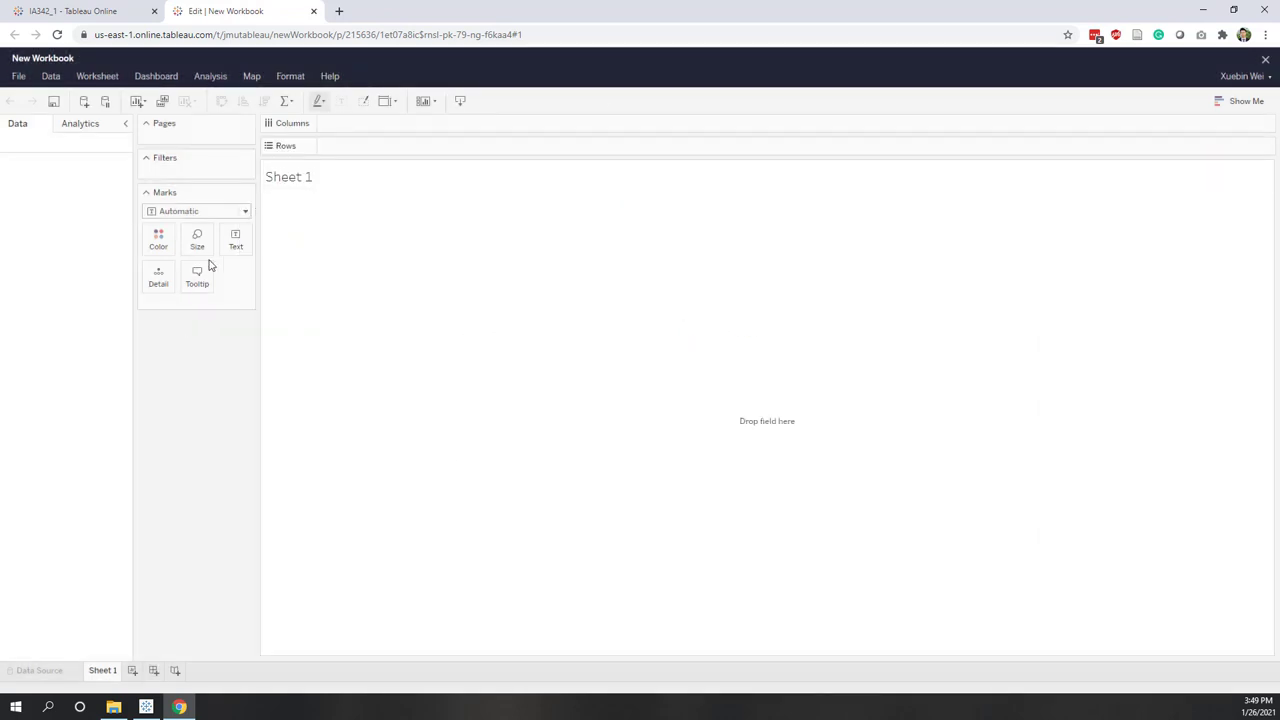
{"action": "left_click", "coordinate": [71, 128]}
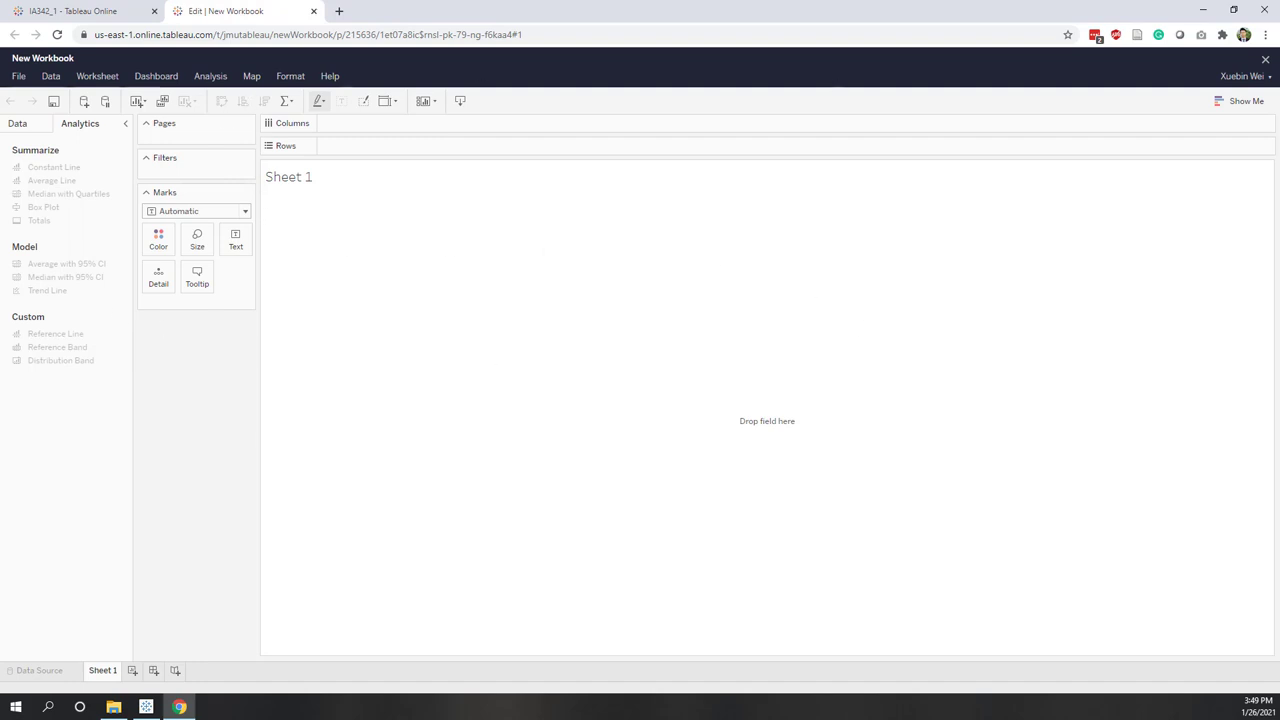
{"action": "left_click", "coordinate": [1266, 61]}
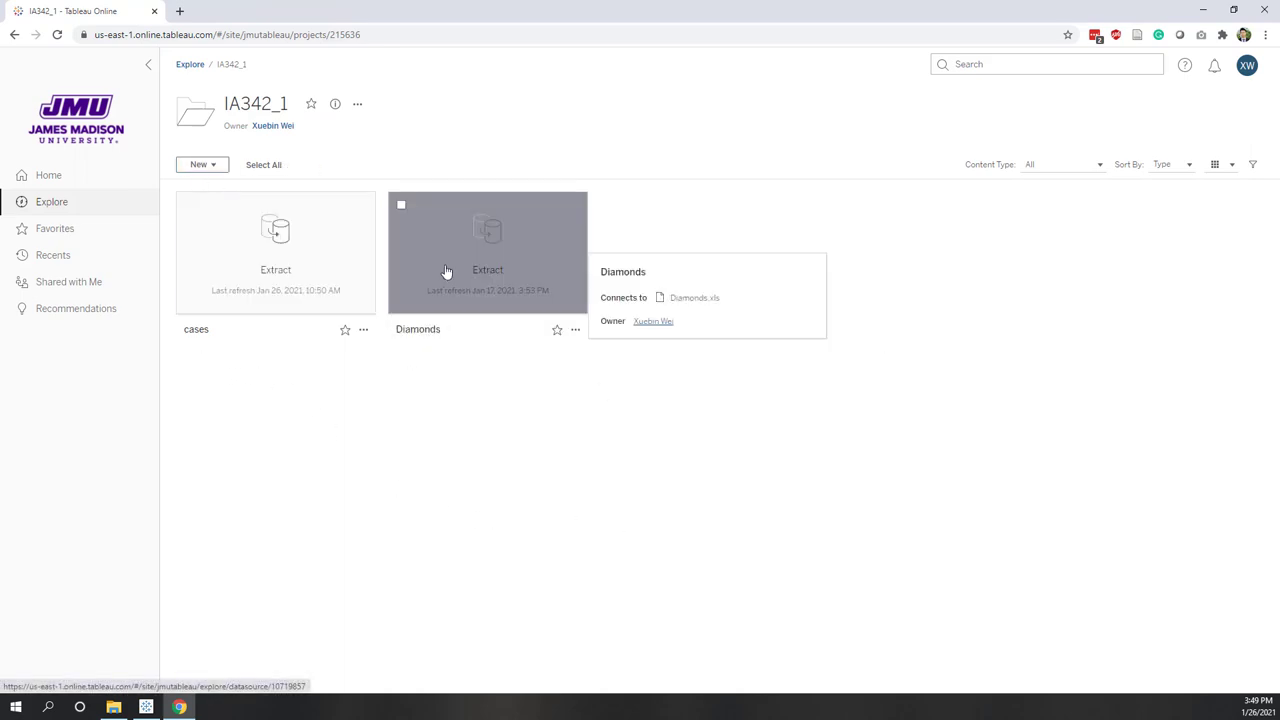
Open the Diamonds data source in Ask Data, query "which rater give highest price", and inspect the top rater's bar
{"action": "left_click", "coordinate": [447, 272]}
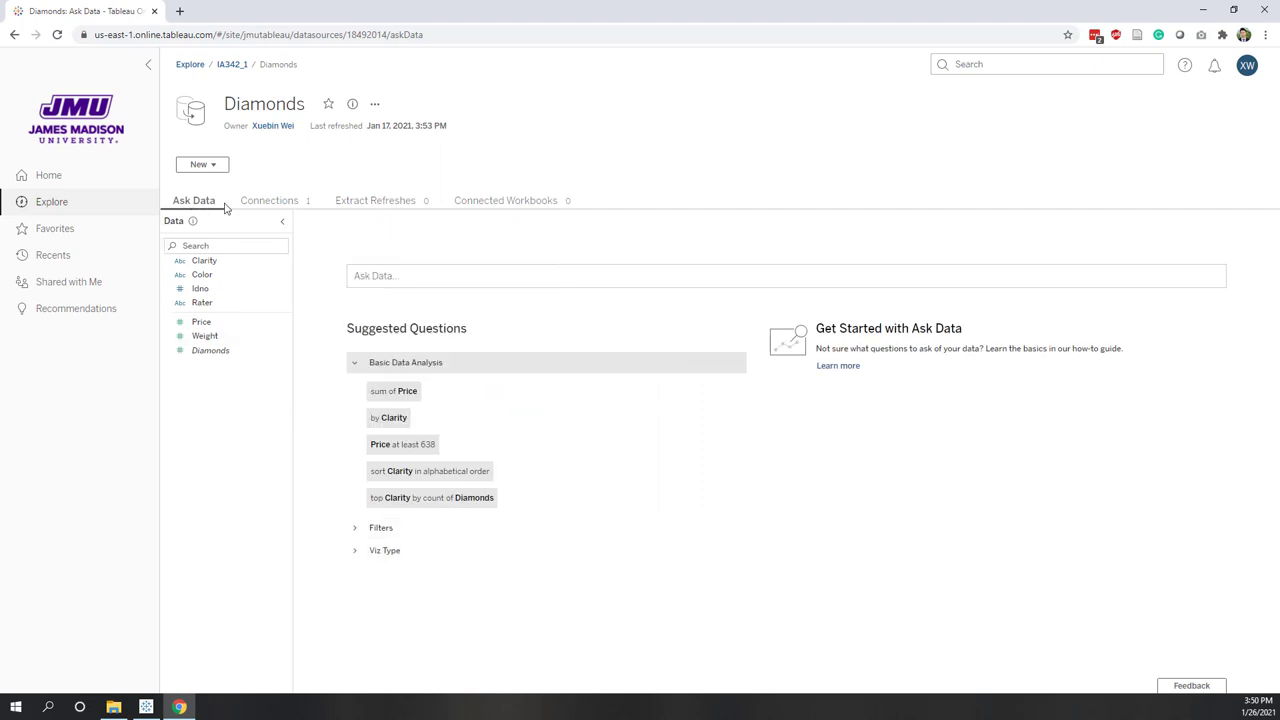
{"action": "left_click", "coordinate": [414, 272]}
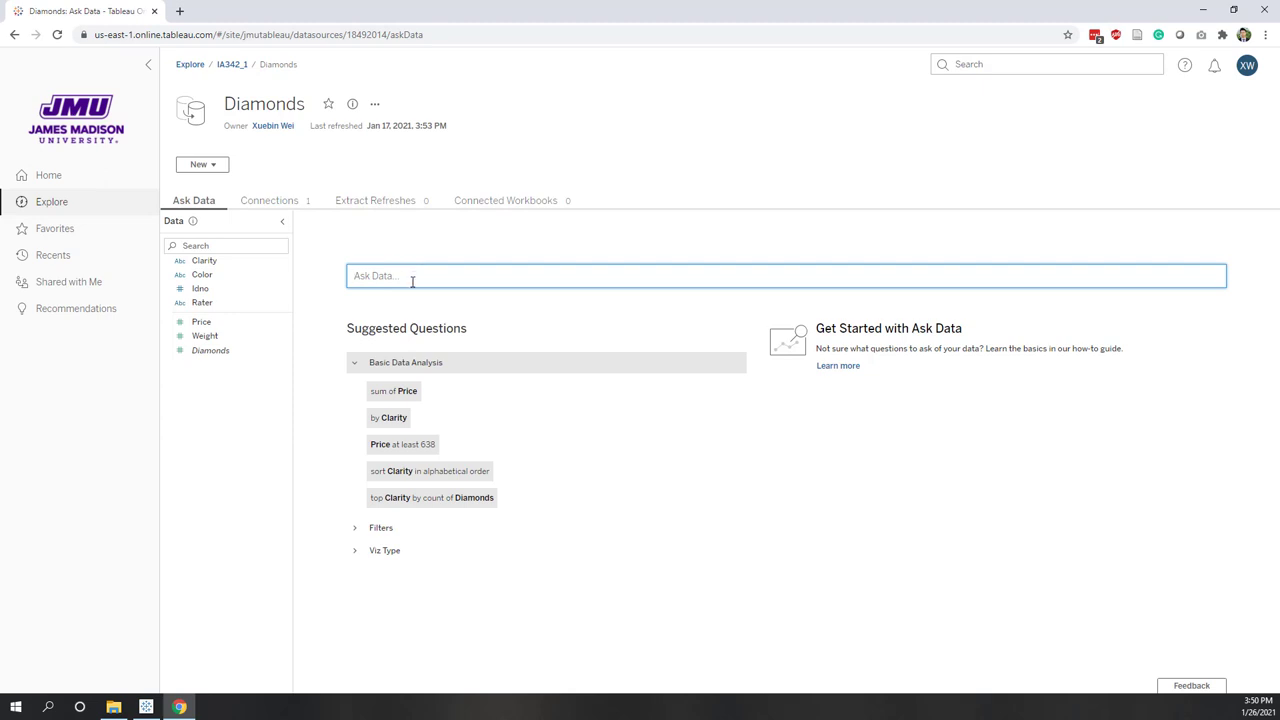
{"action": "type", "text": "wh"}
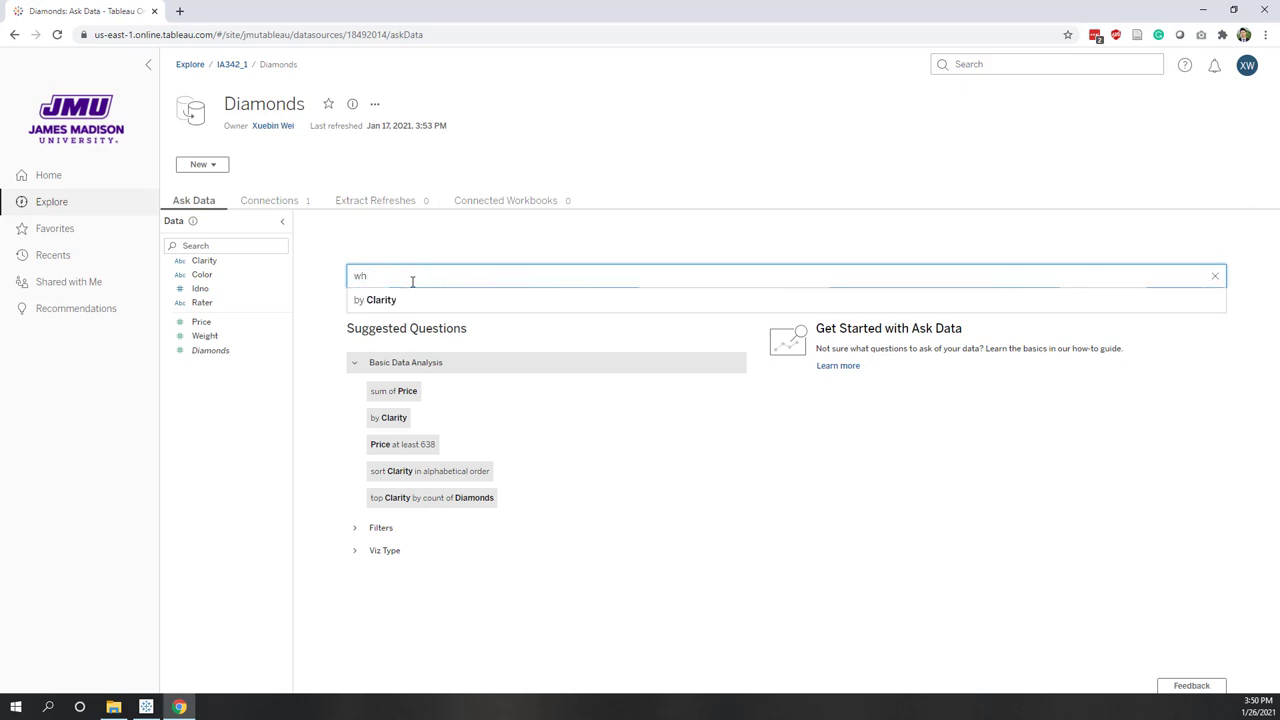
{"action": "type", "text": "ich ra"}
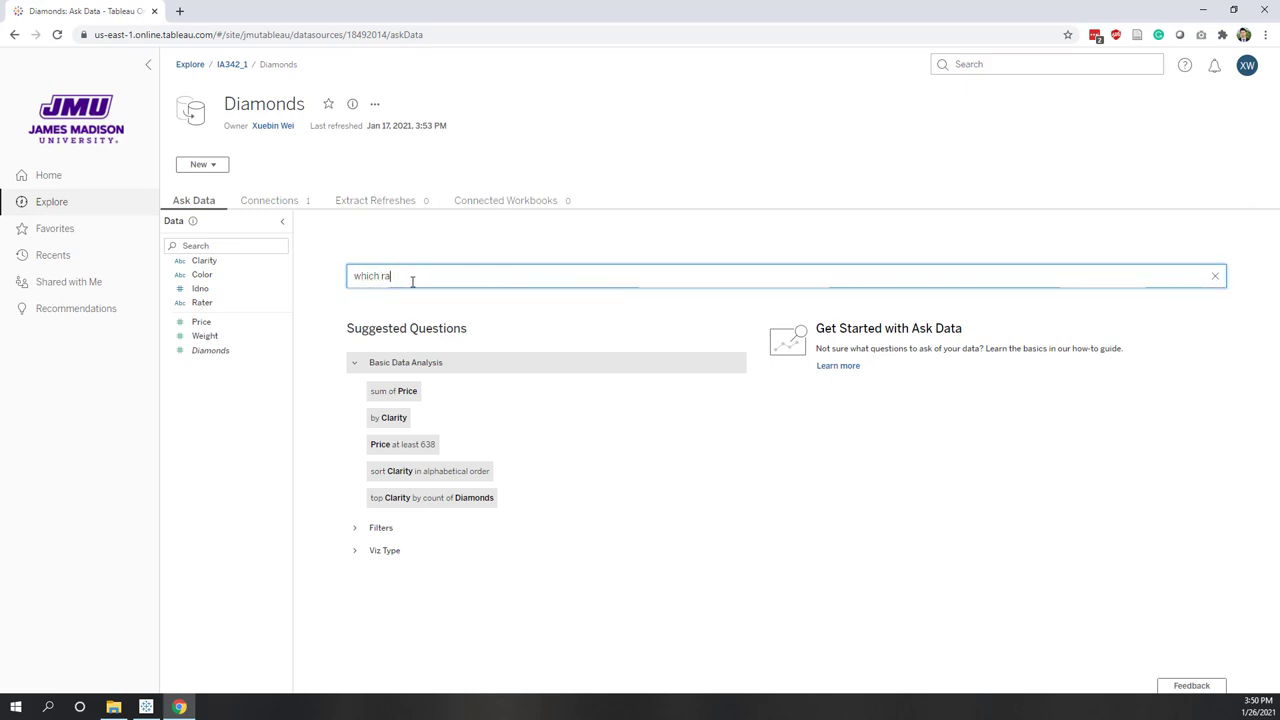
{"action": "type", "text": "ter"}
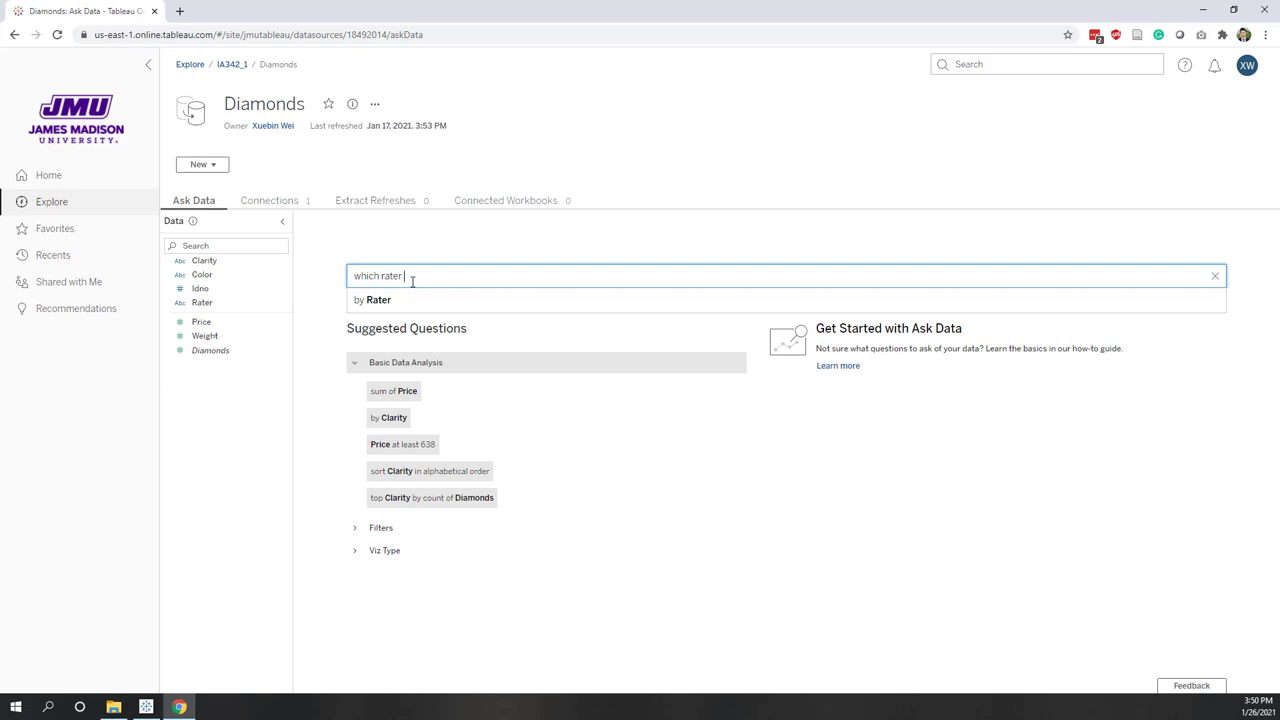
{"action": "type", "text": " give high"}
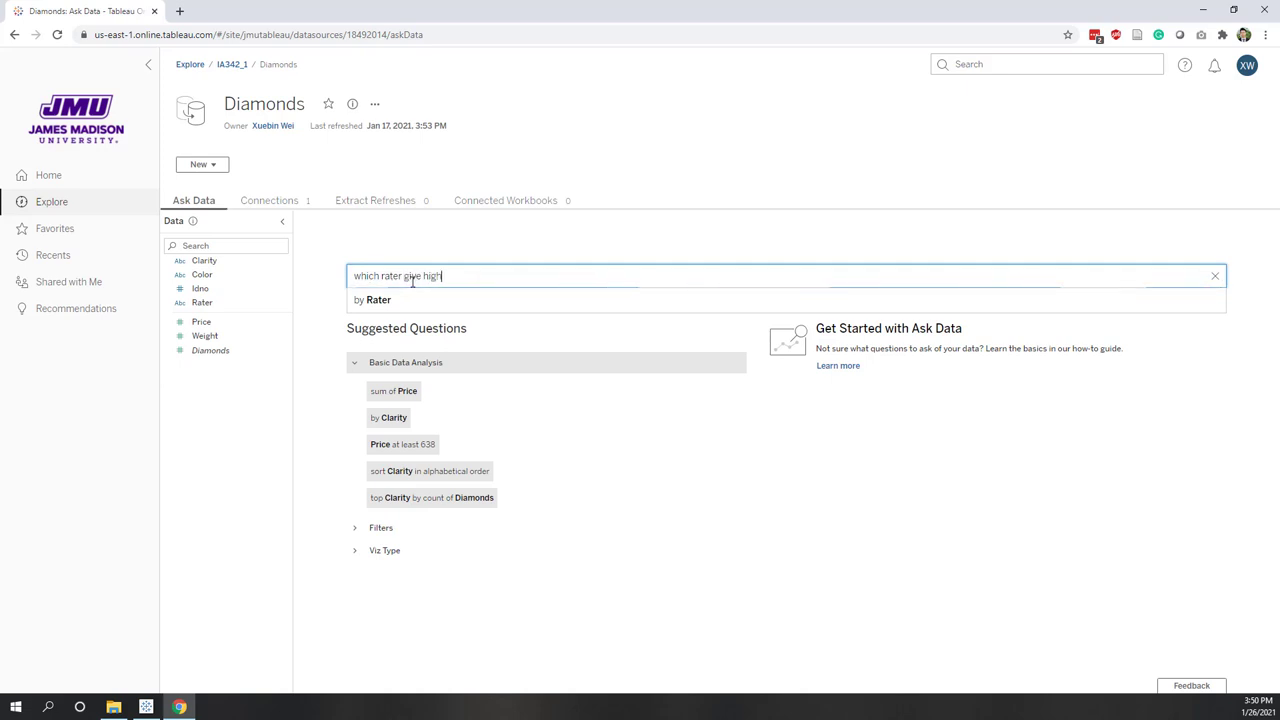
{"action": "type", "text": "est price"}
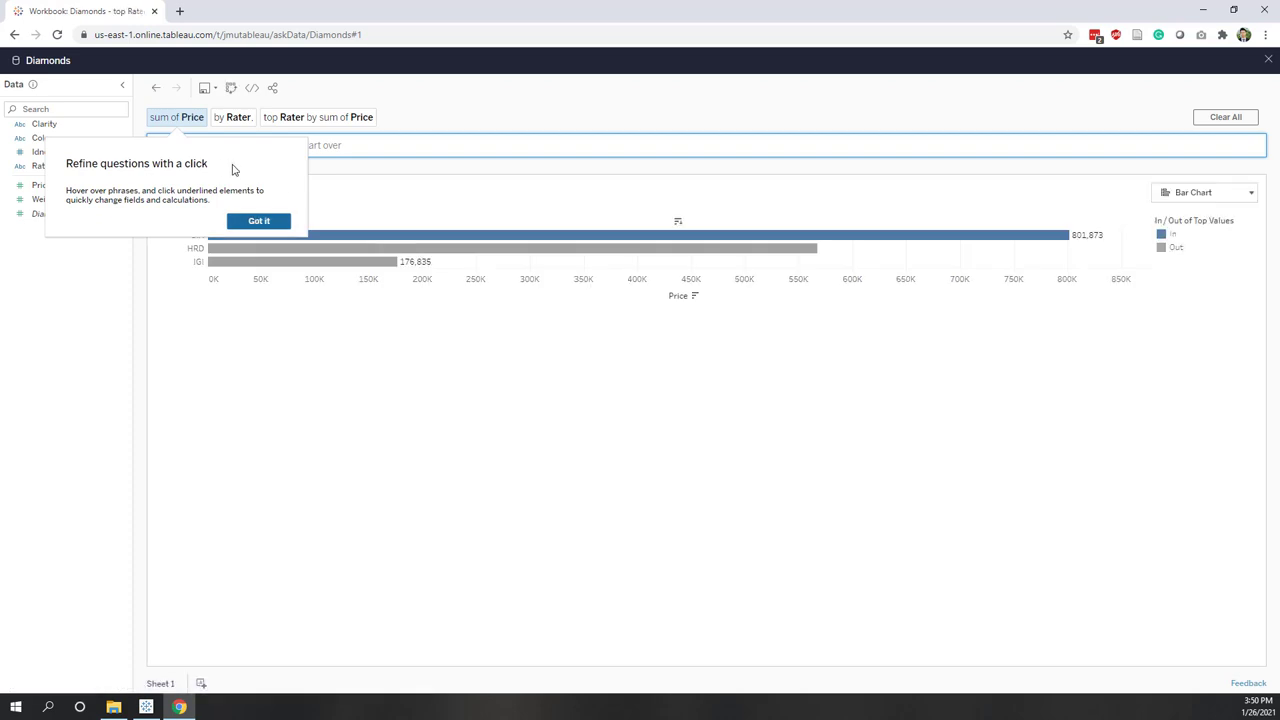
{"action": "left_click", "coordinate": [262, 220]}
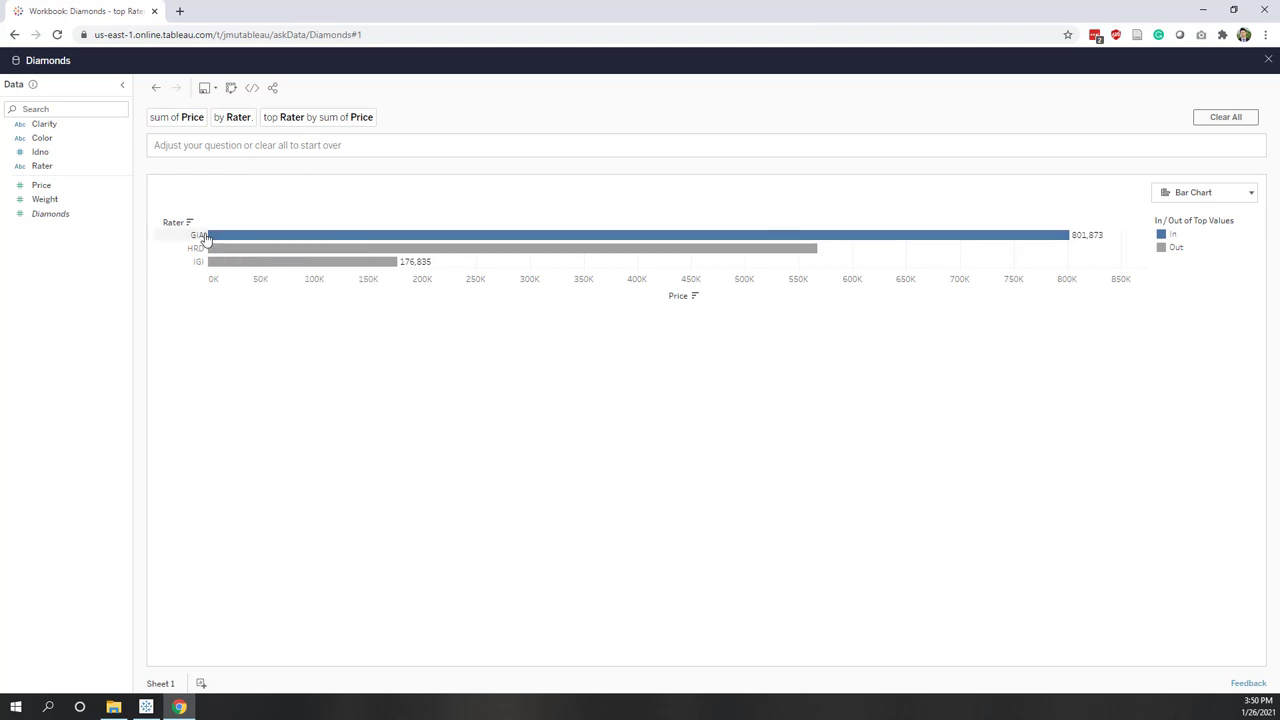
{"action": "mouse_move", "coordinate": [220, 240]}
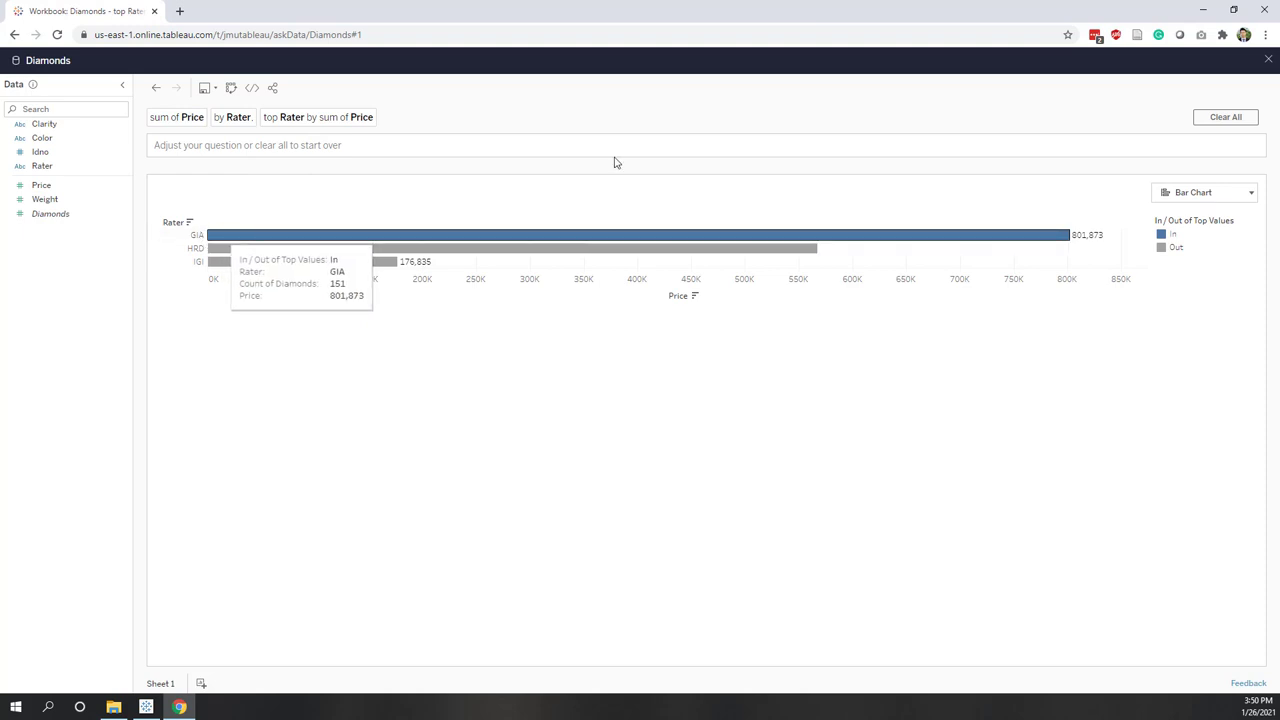
Clear the rater question and ask for "average weight per color", choosing the suggested average Weight by Color
{"action": "left_click", "coordinate": [1216, 118]}
{"action": "left_click", "coordinate": [285, 112]}
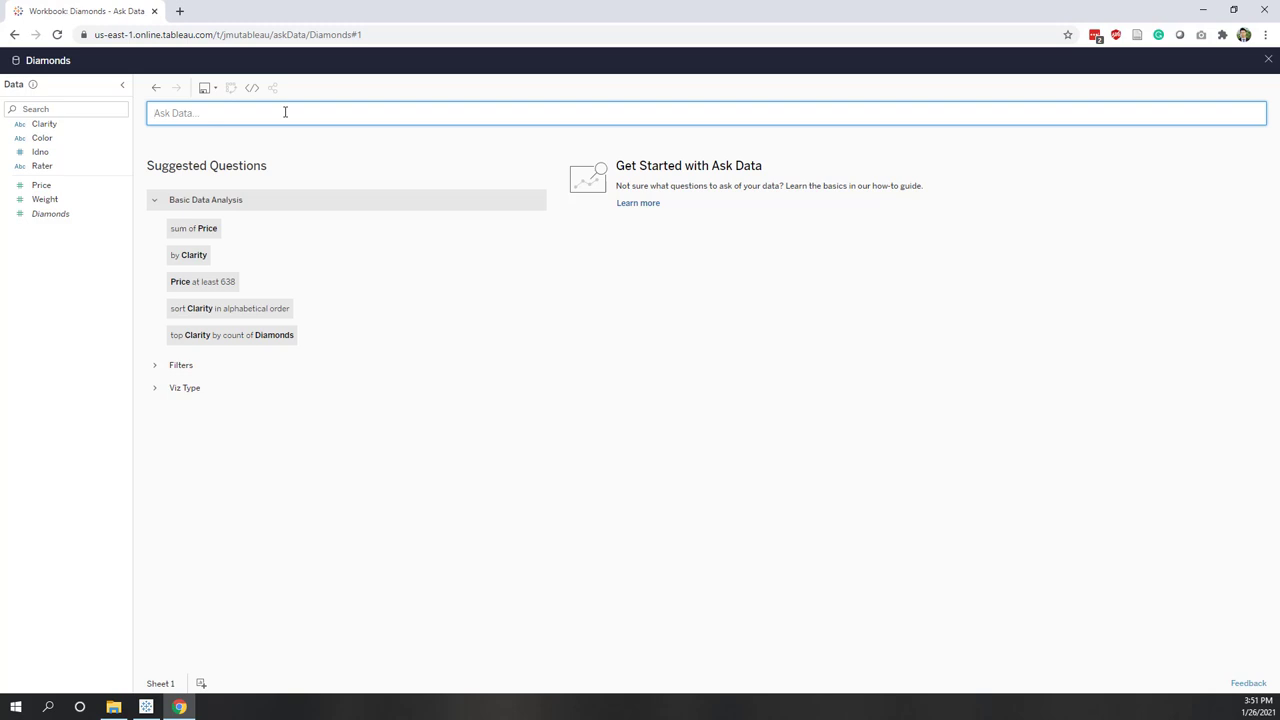
{"action": "type", "text": "avera"}
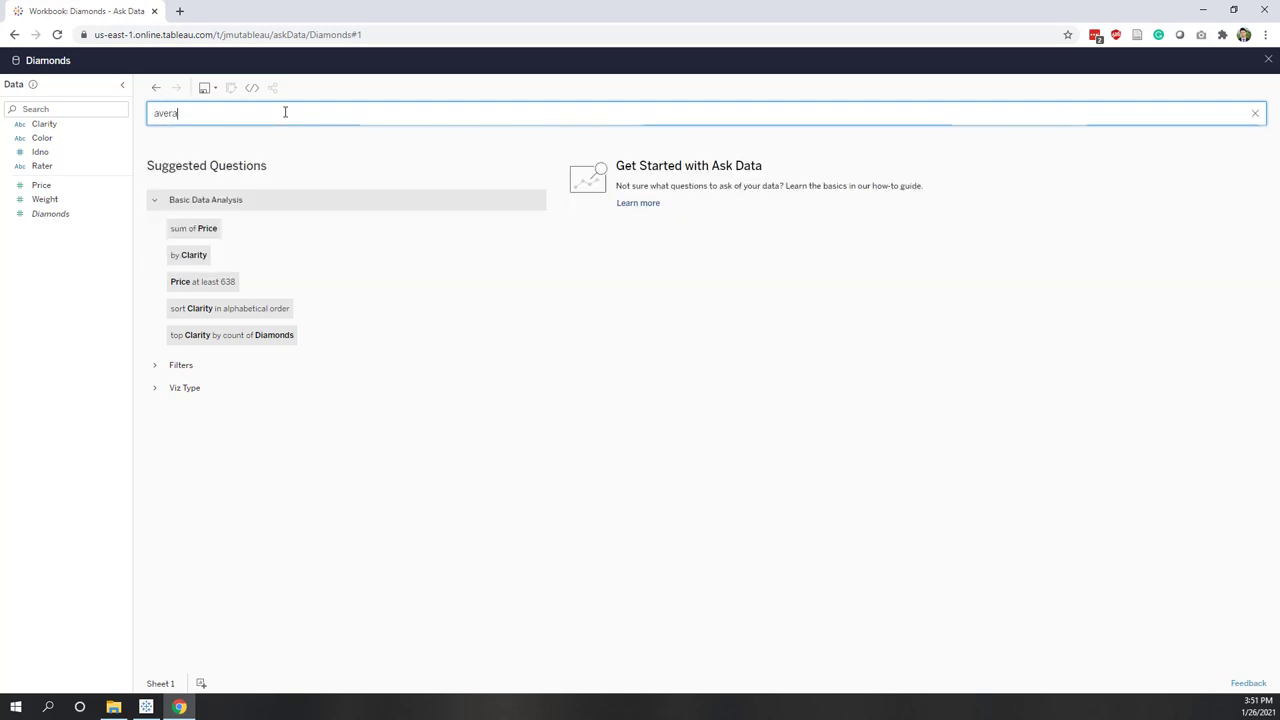
{"action": "type", "text": "ge"}
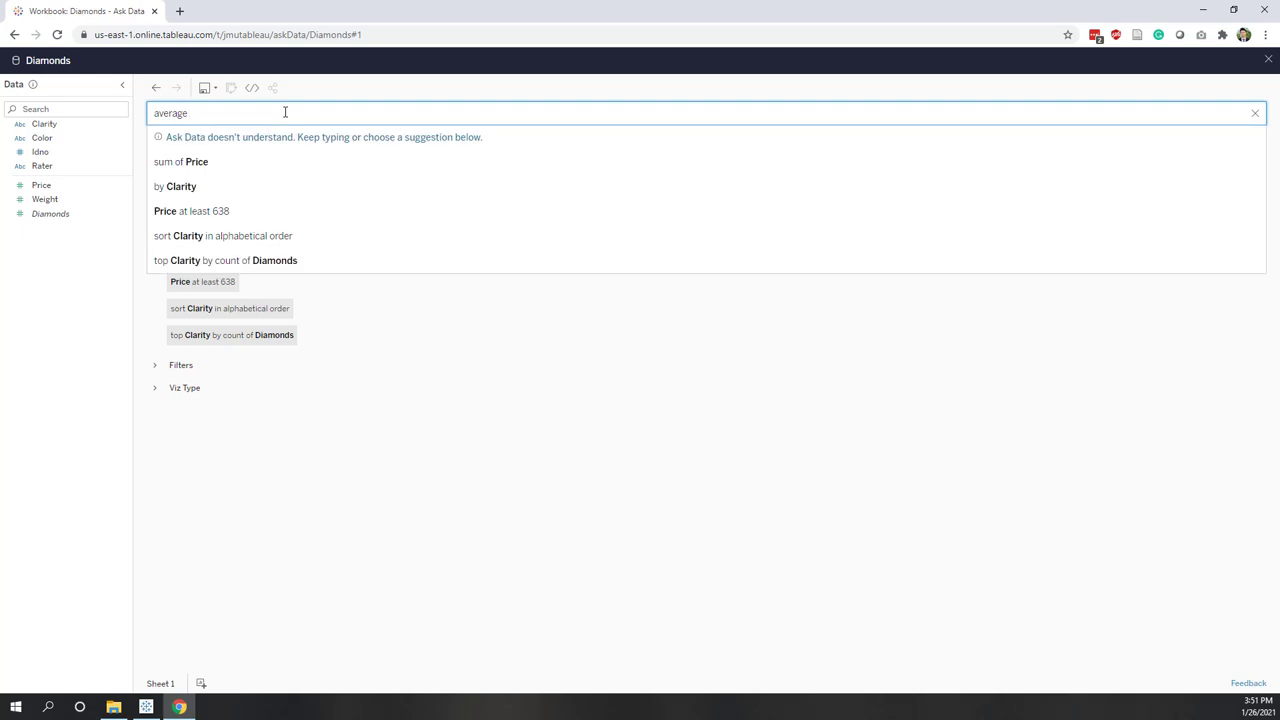
{"action": "type", "text": " weight p"}
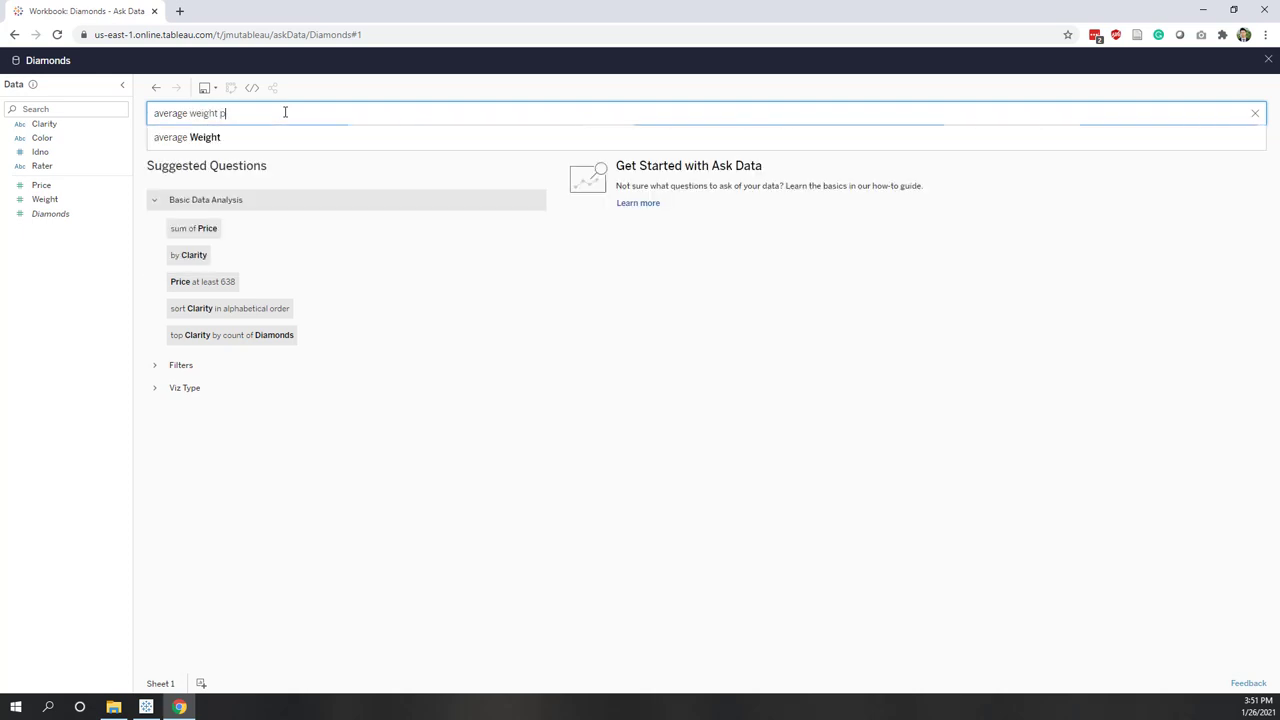
{"action": "type", "text": "er color"}
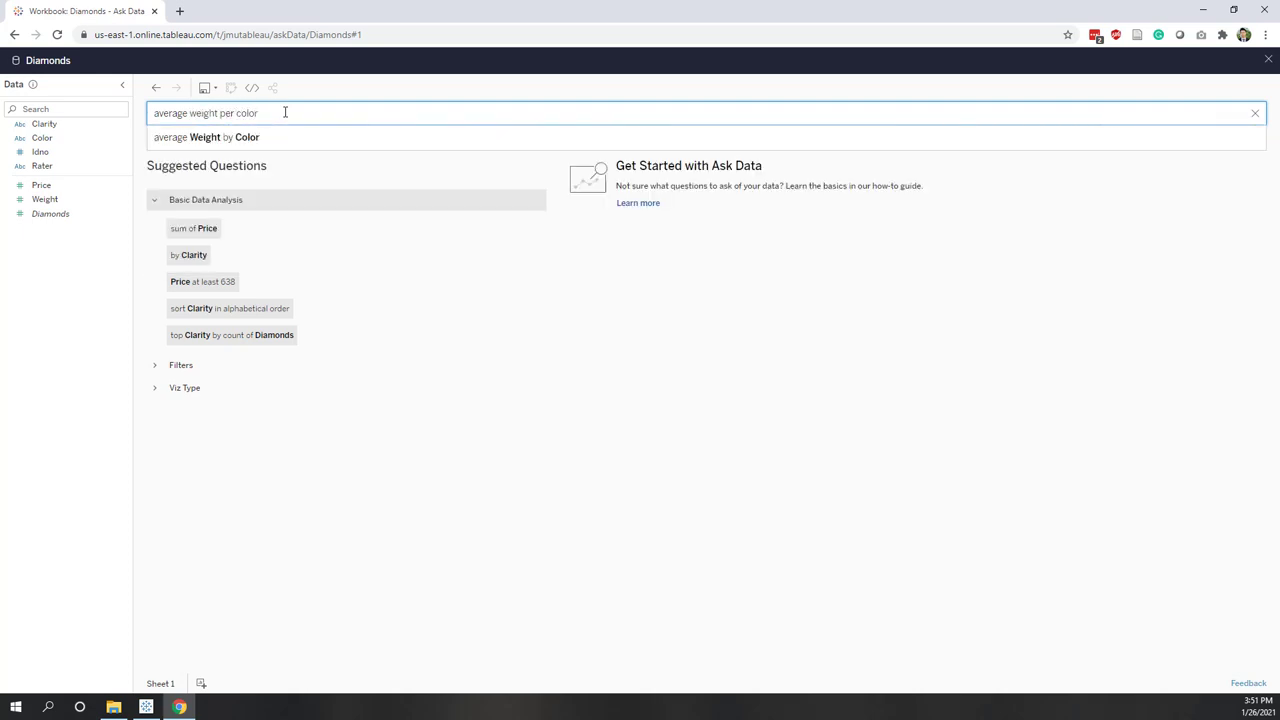
{"action": "left_click", "coordinate": [251, 137]}
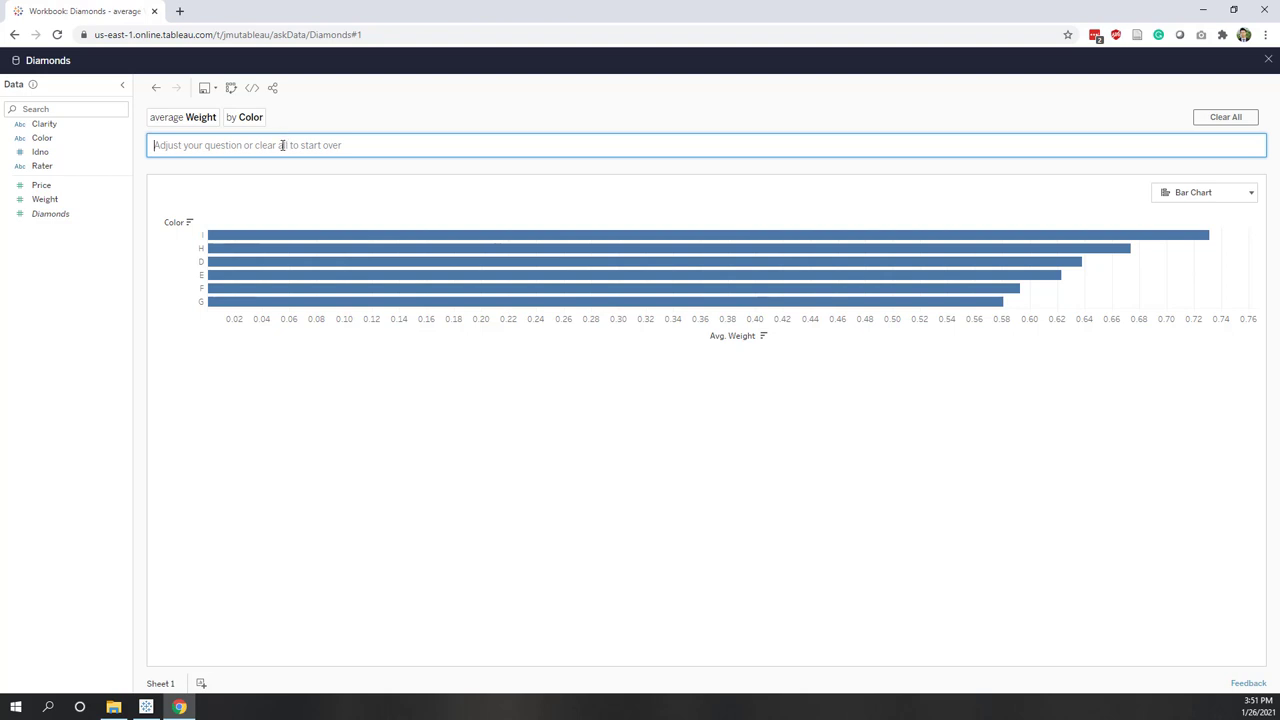
Add "sort by price" to the question, choosing to sort Clarity in ascending order by sum of Price
{"action": "type", "text": "sort "}
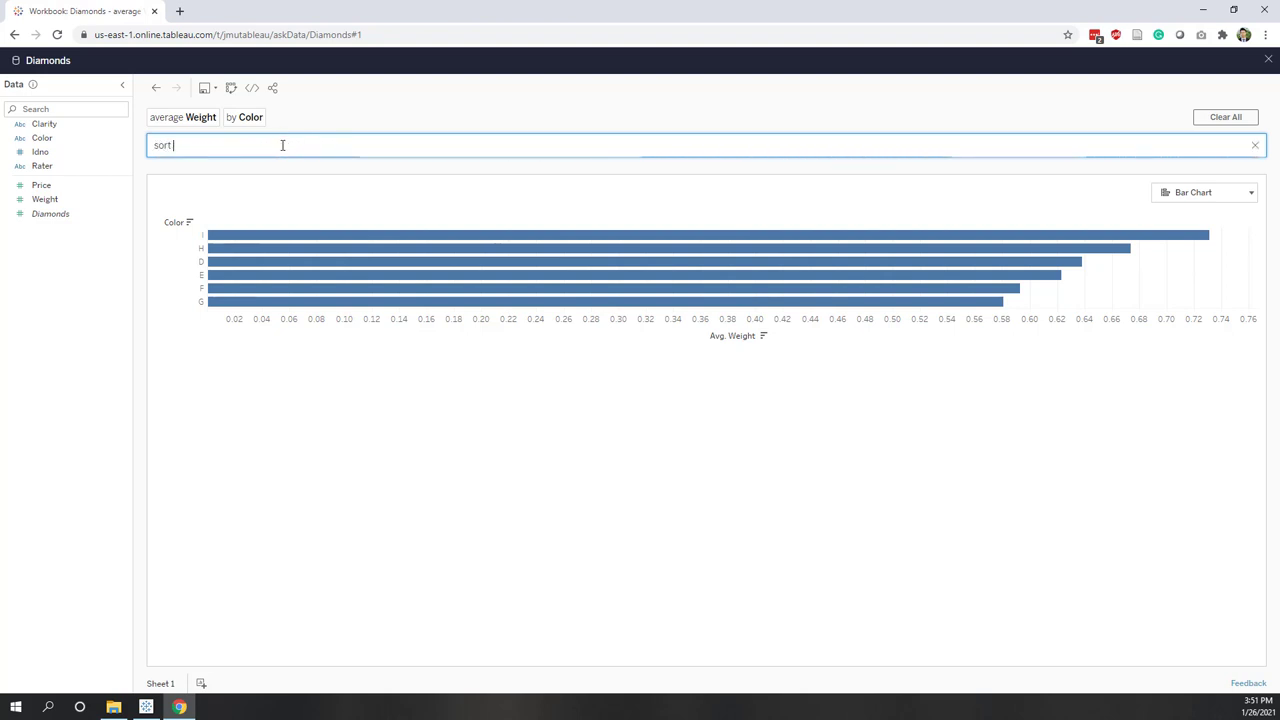
{"action": "type", "text": "by price"}
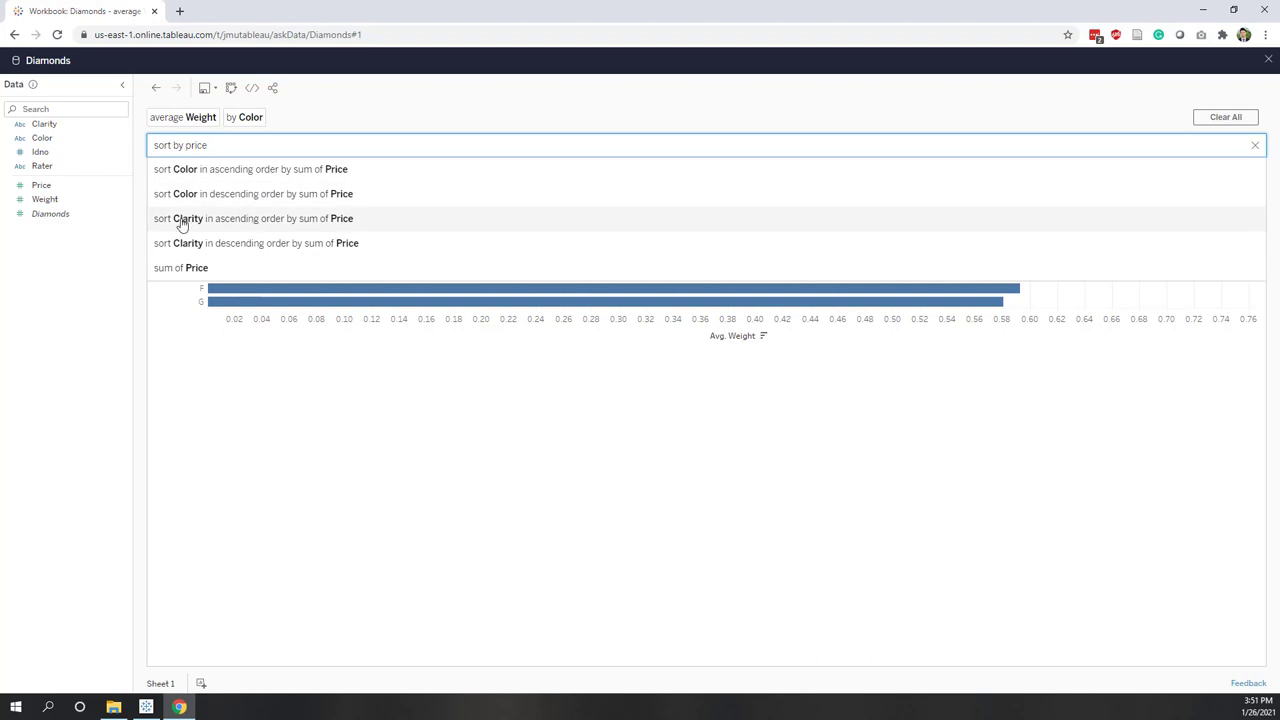
{"action": "left_click", "coordinate": [329, 229]}
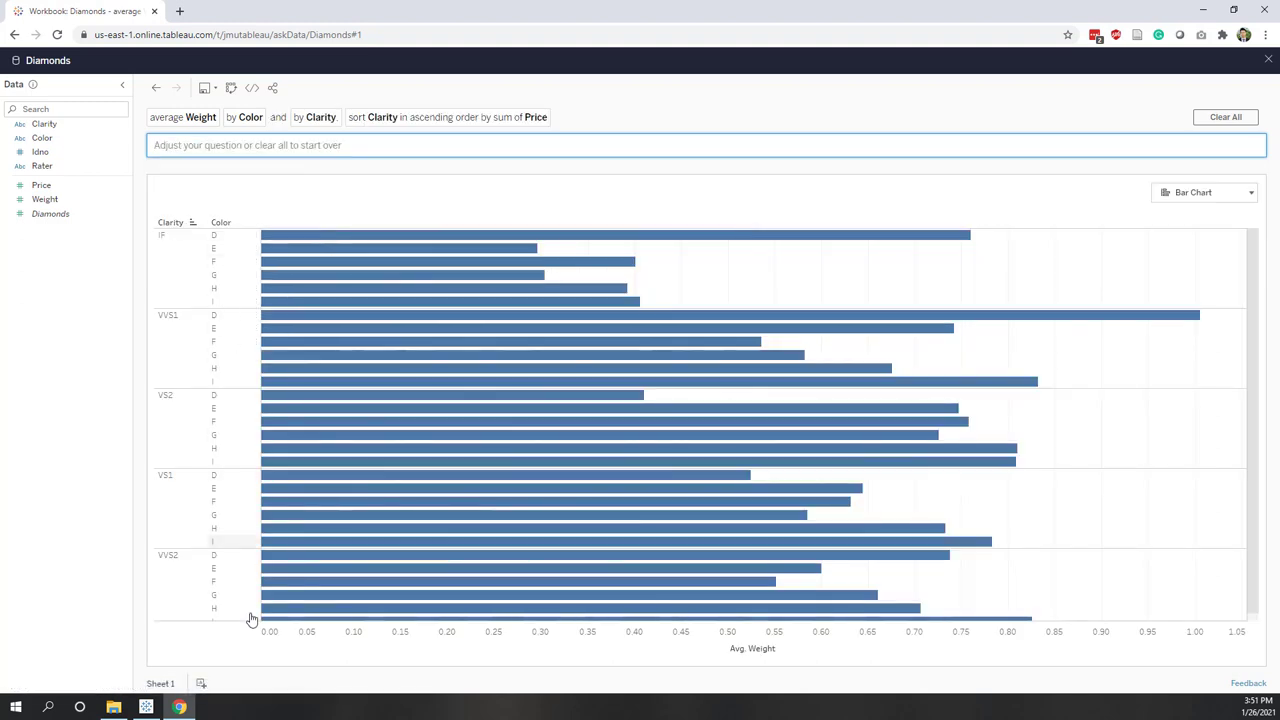